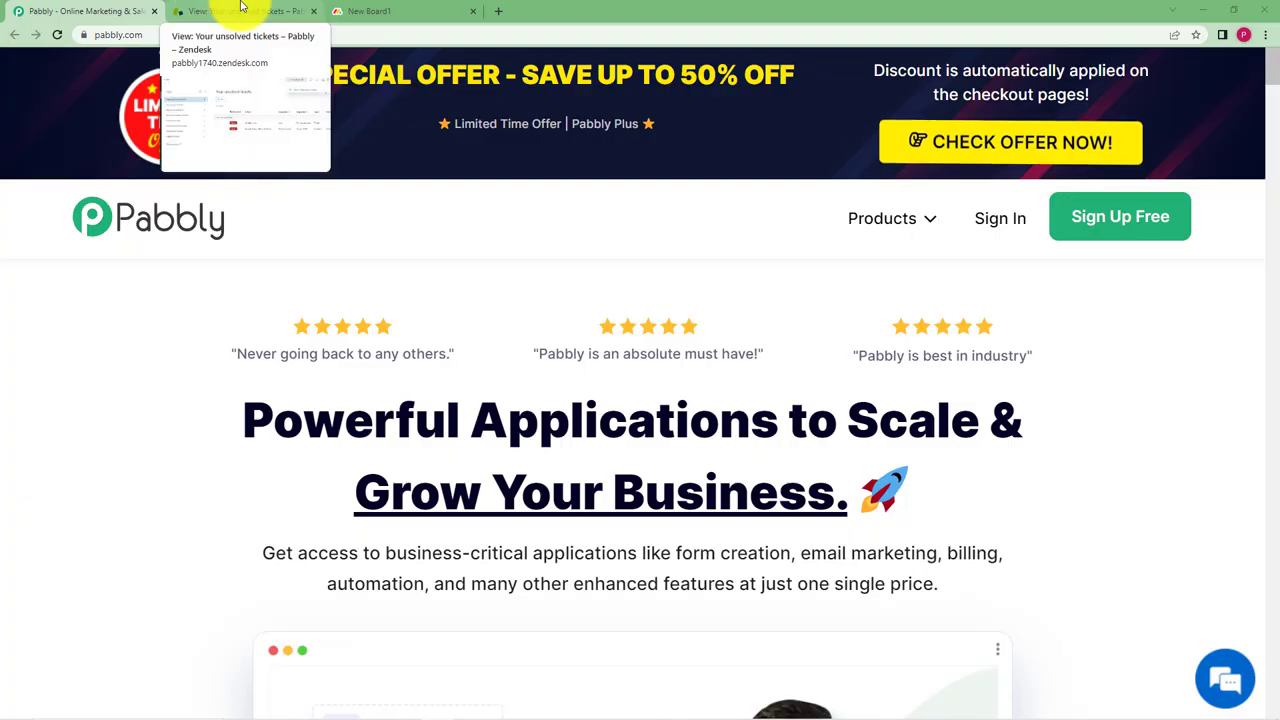
Look over the New Board1 board in monday.com and the unsolved tickets in Zendesk
click(412, 9)
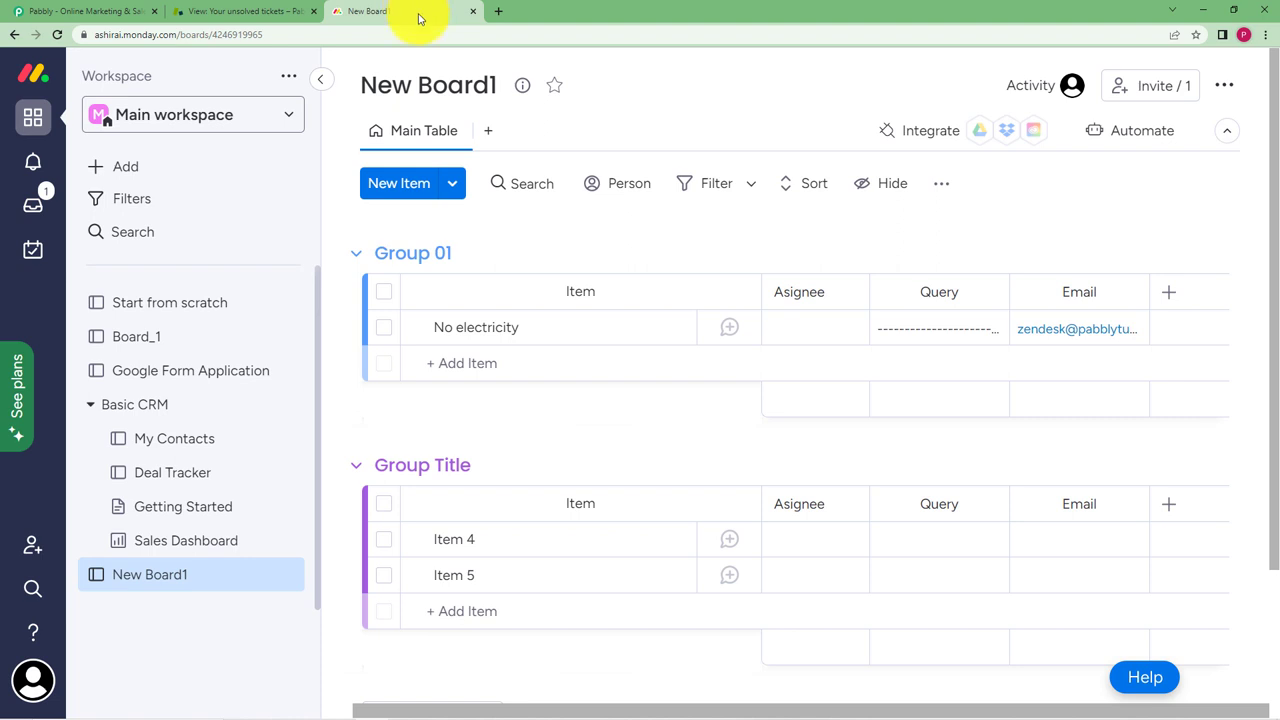
click(221, 8)
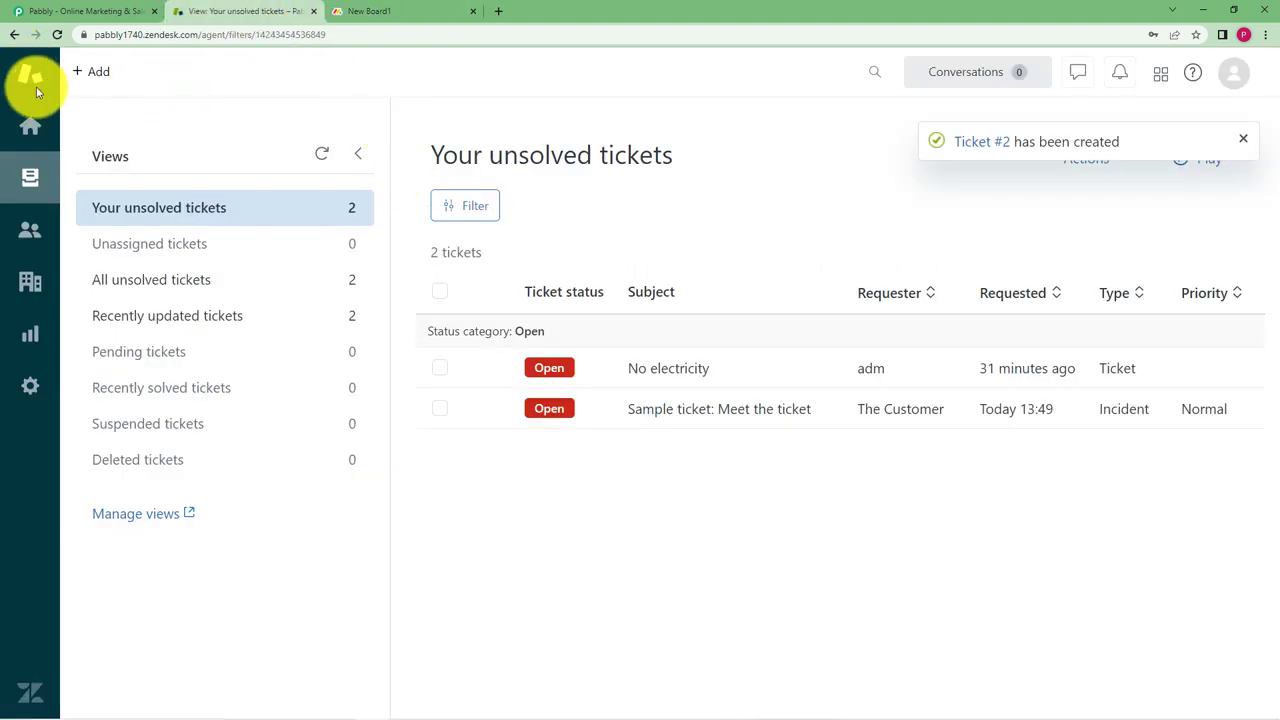
click(366, 8)
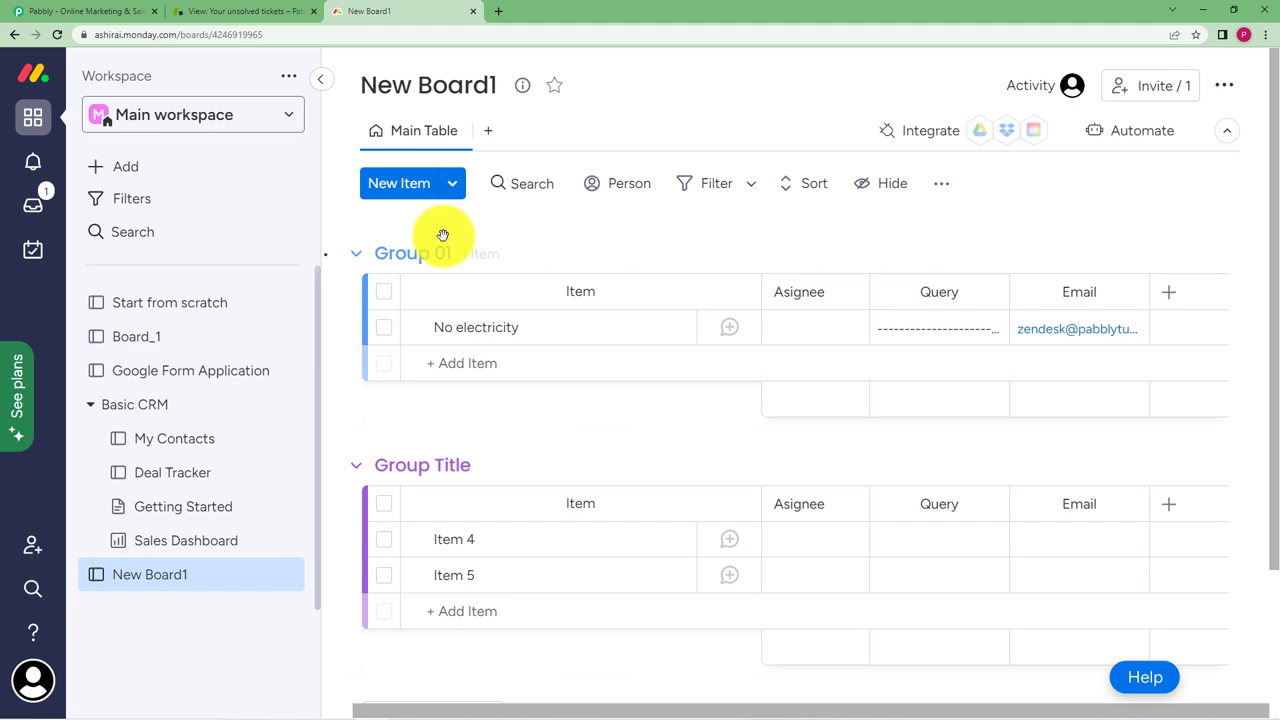
click(240, 11)
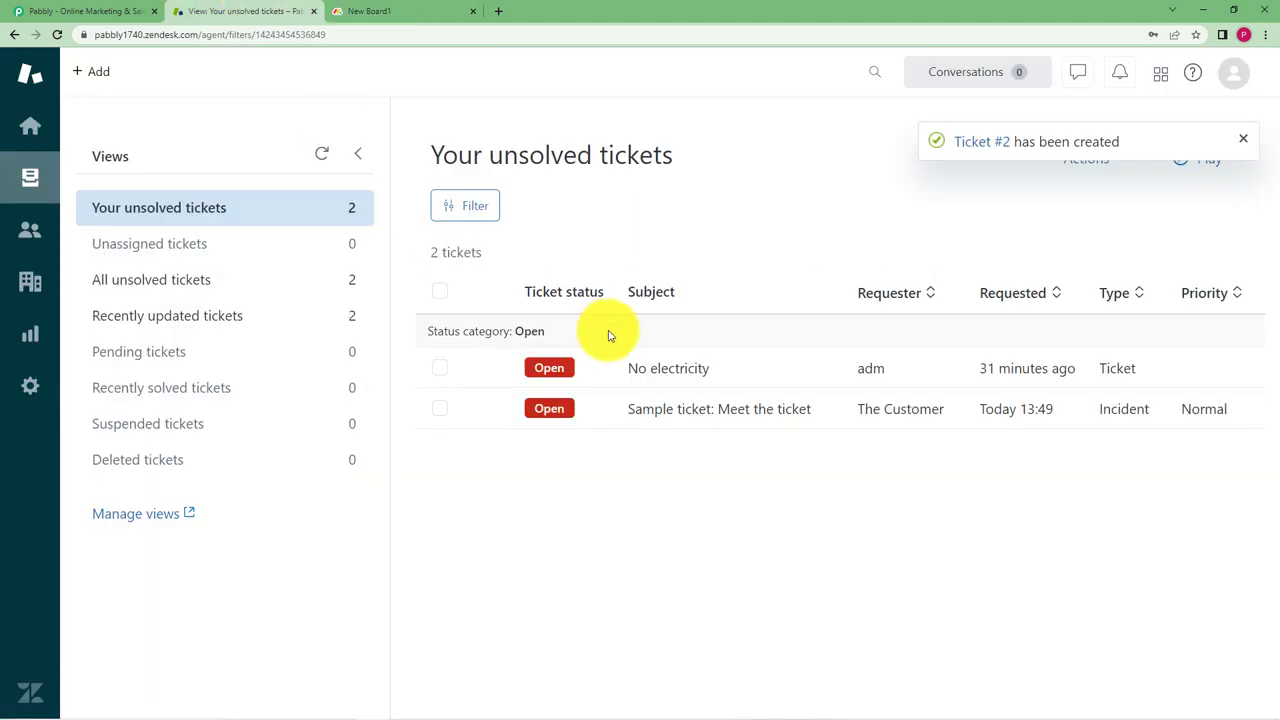
mouse_move(608, 371)
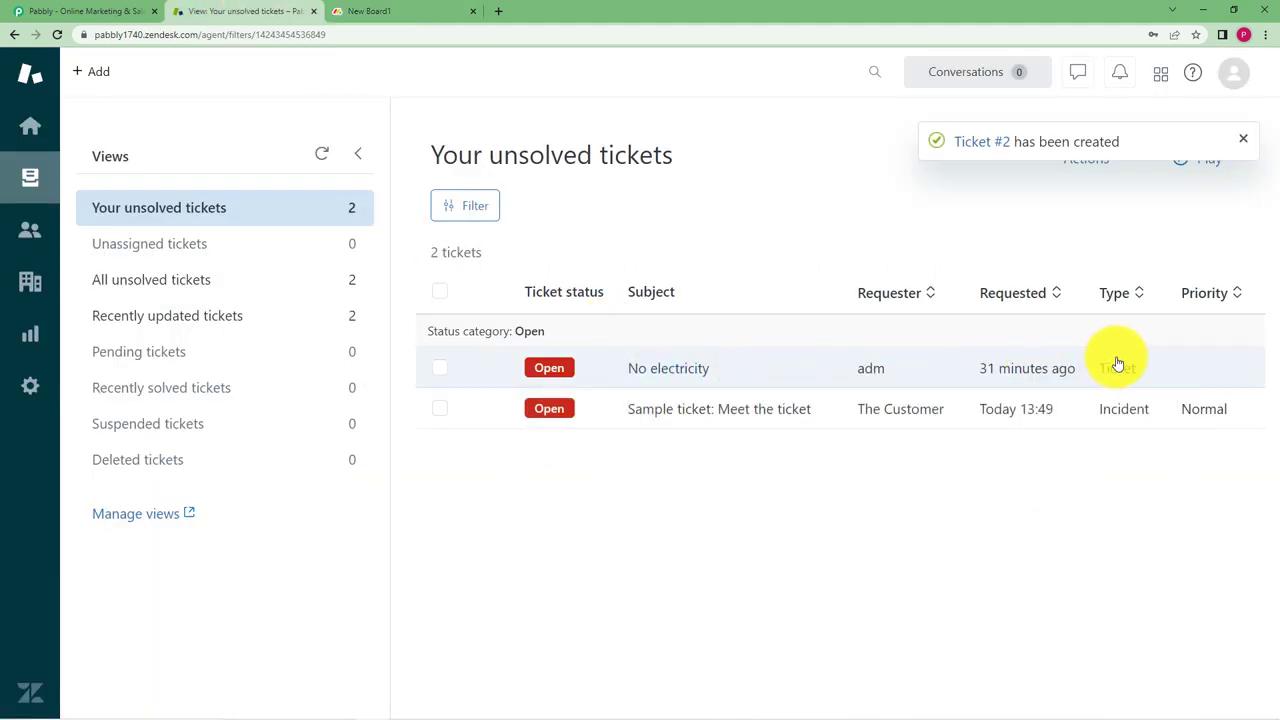
click(360, 12)
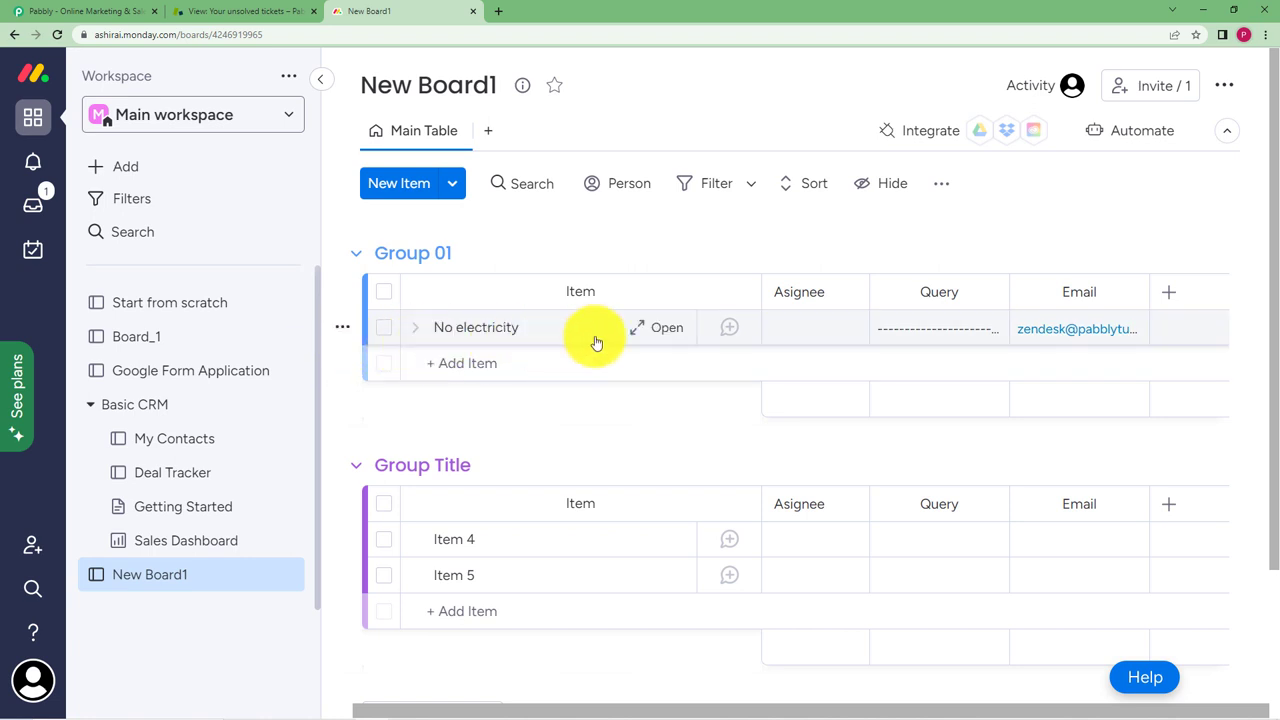
Sign in on the Pabbly homepage and open Pabbly Connect from the All Apps list
click(34, 8)
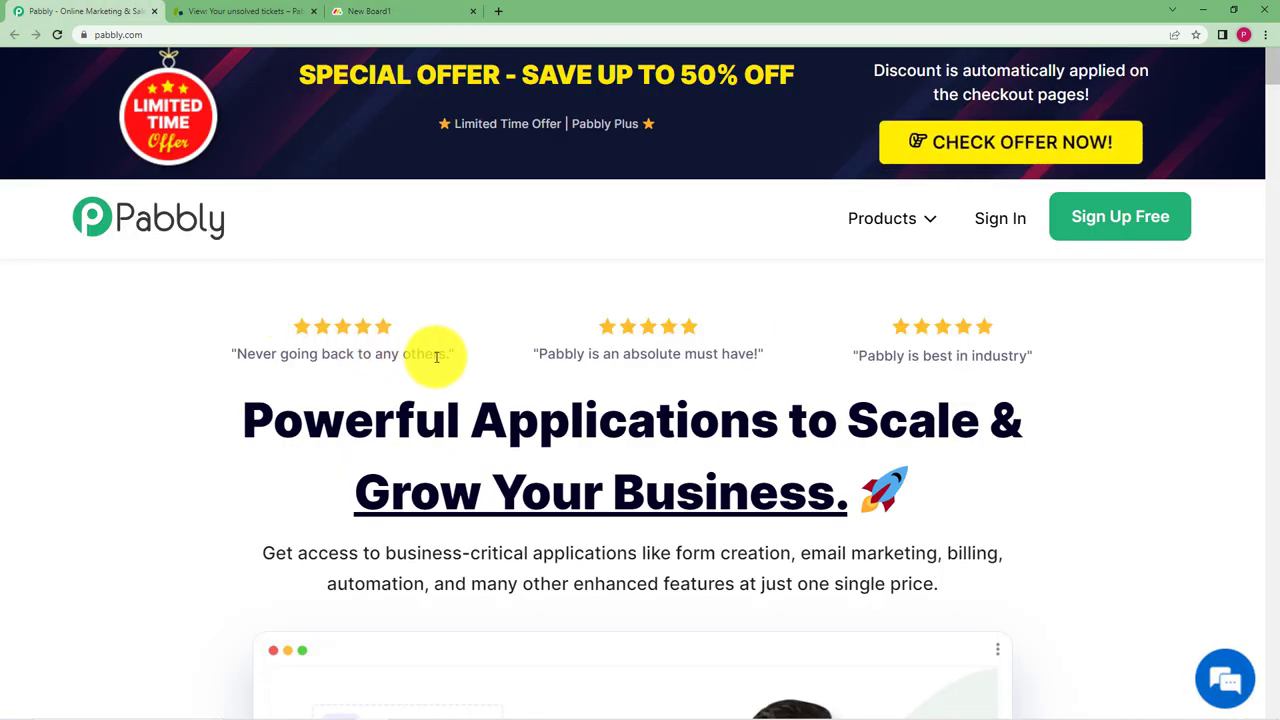
click(1000, 218)
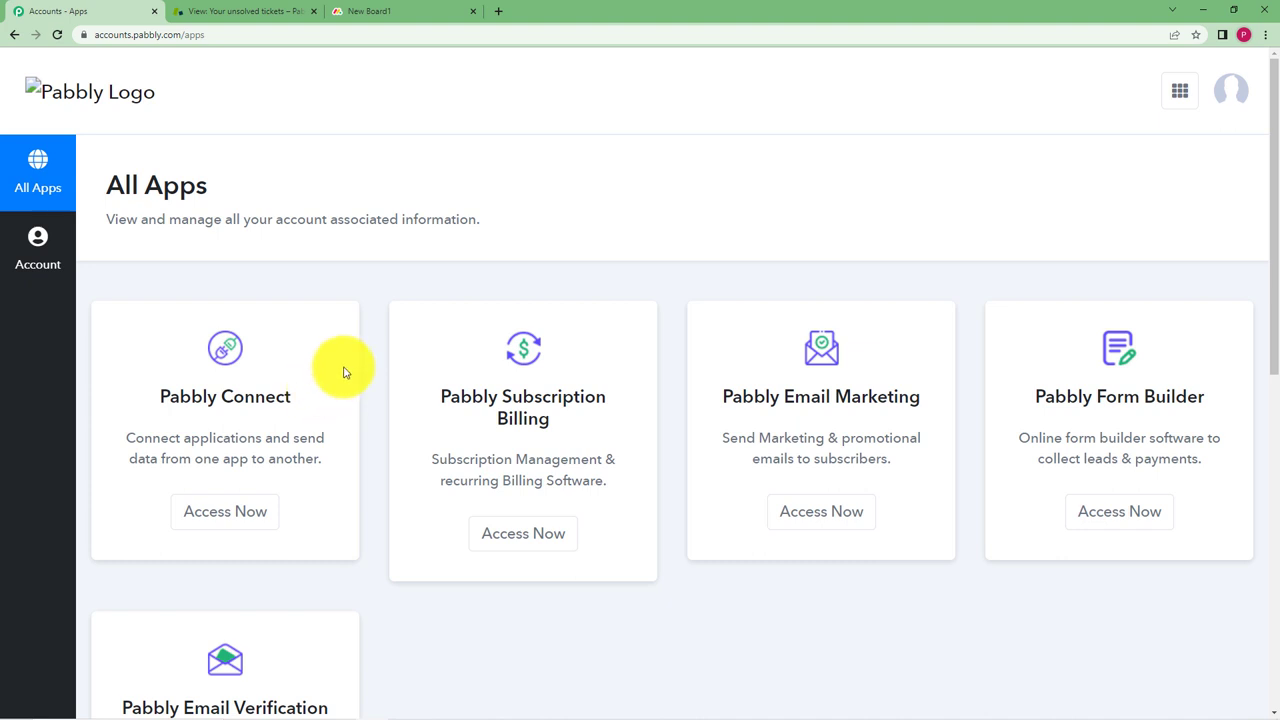
drag(162, 397, 320, 393)
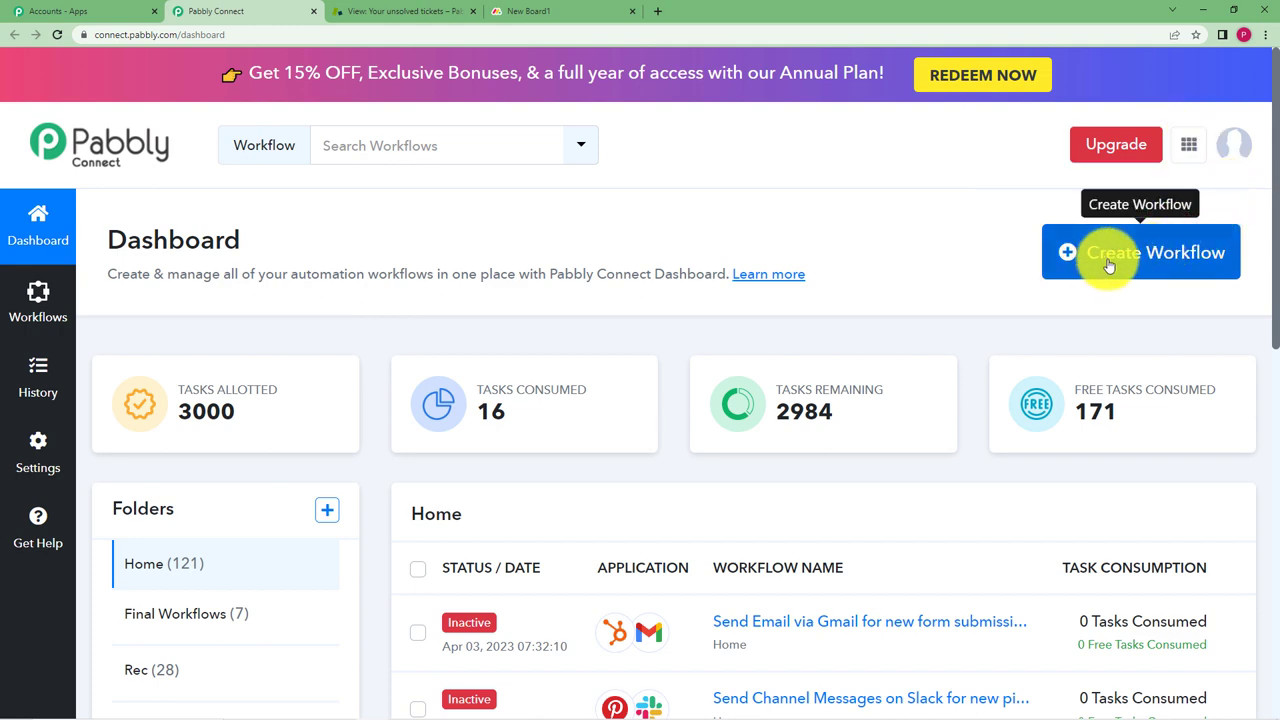
Create a workflow named 'Create items in monday.com from tickets raised in Zendesk'
click(1108, 262)
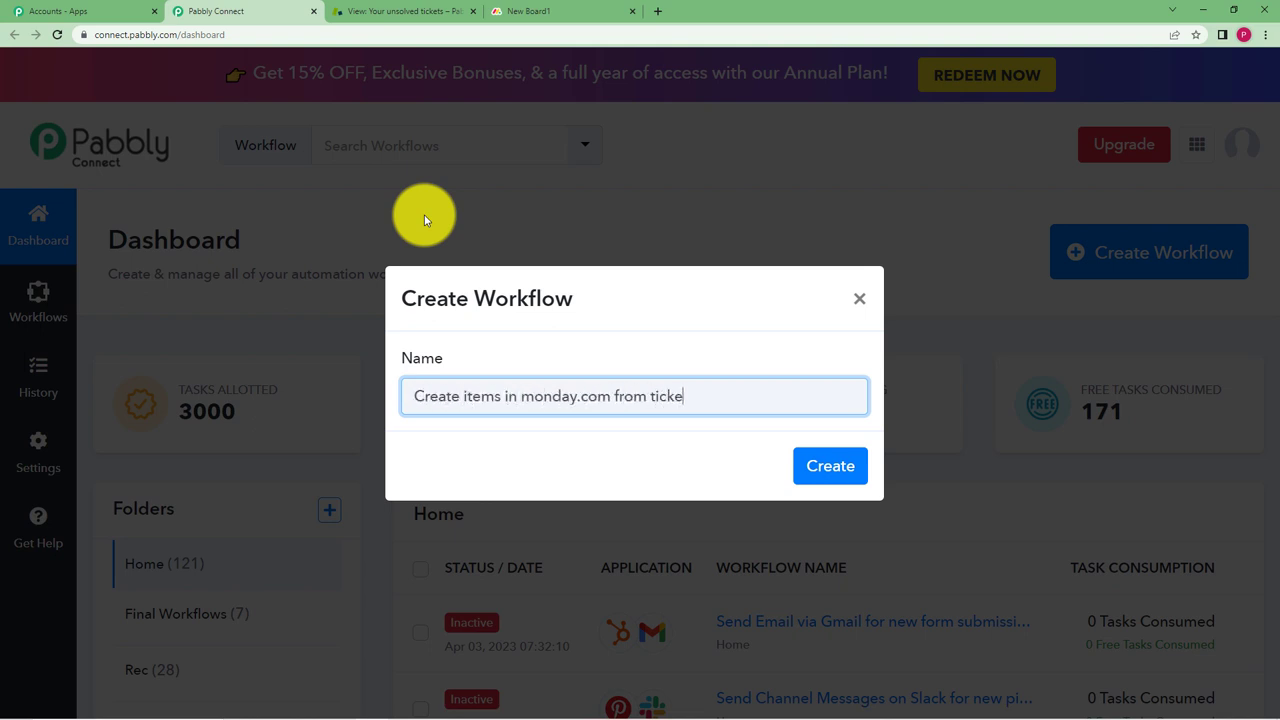
text(k)
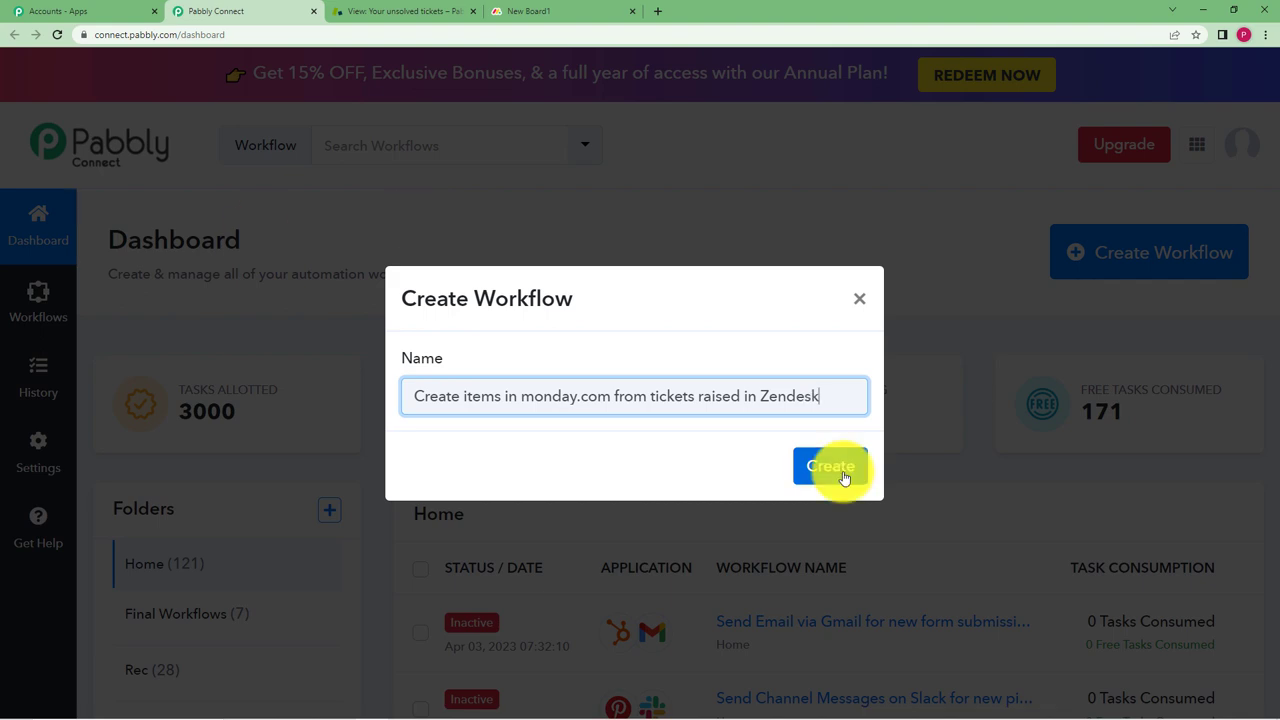
click(830, 466)
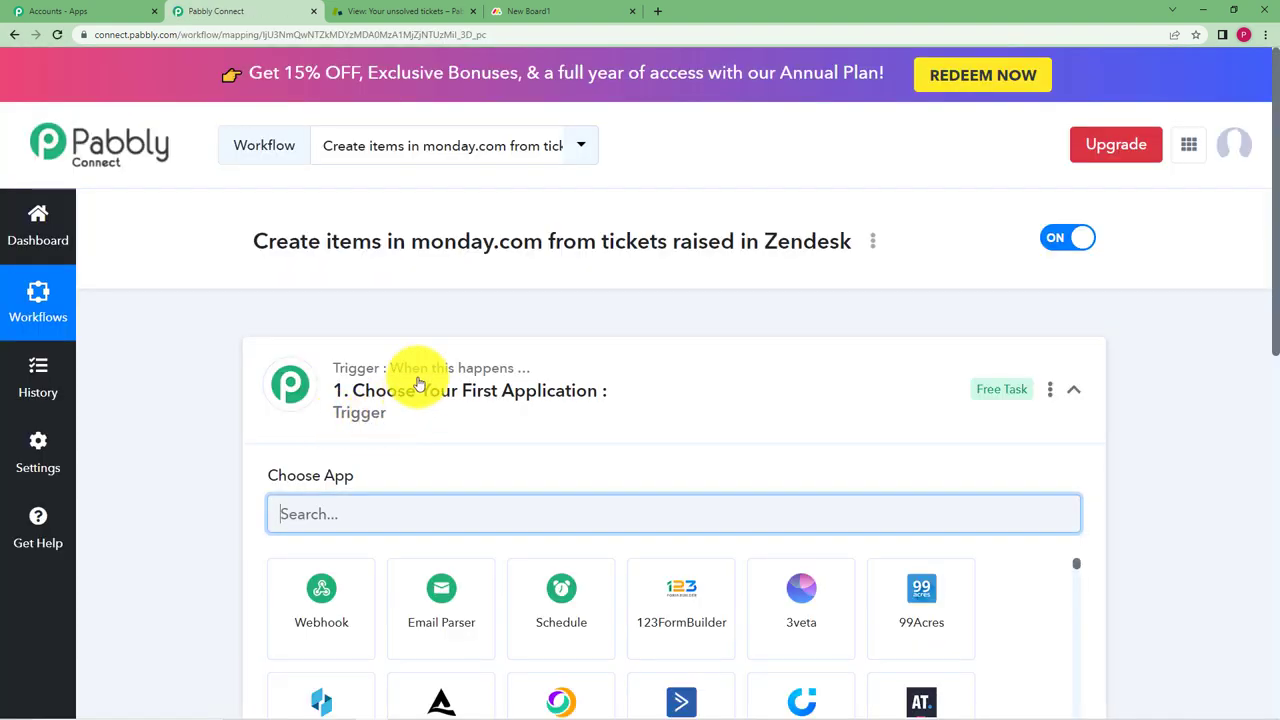
Expand the workflow's trigger step to reveal its app chooser, then collapse it again
click(414, 372)
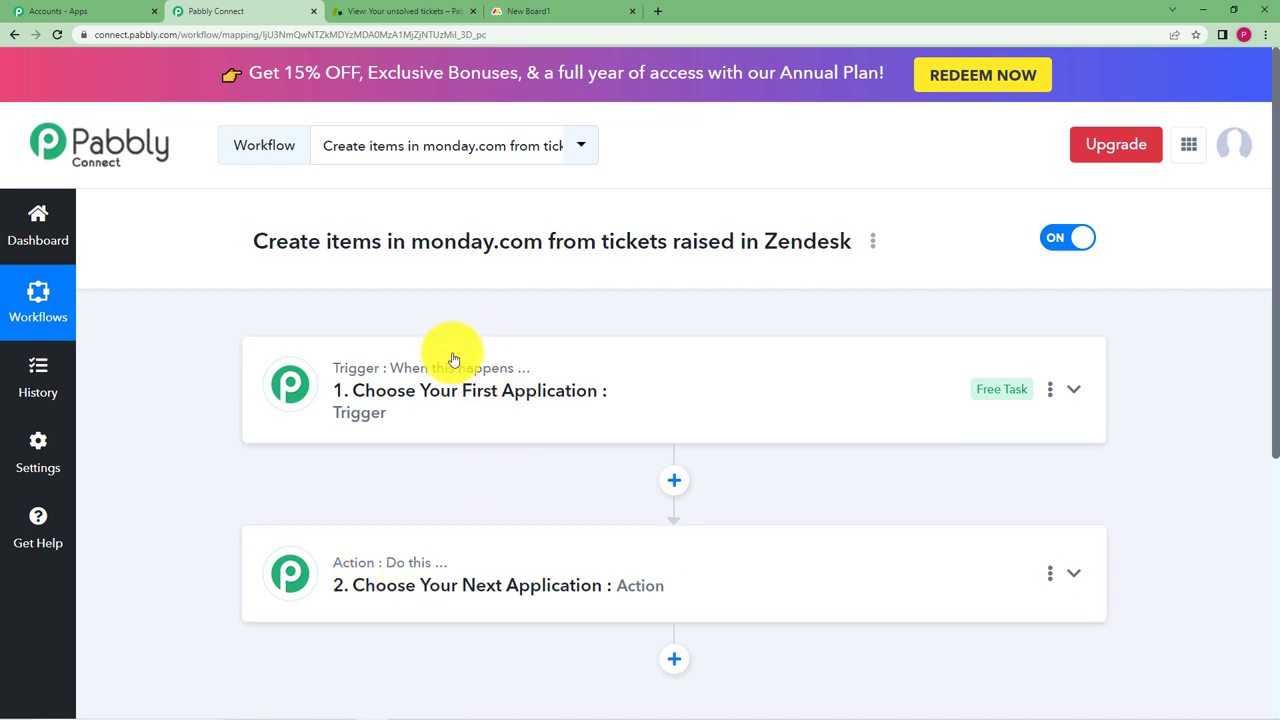
click(343, 374)
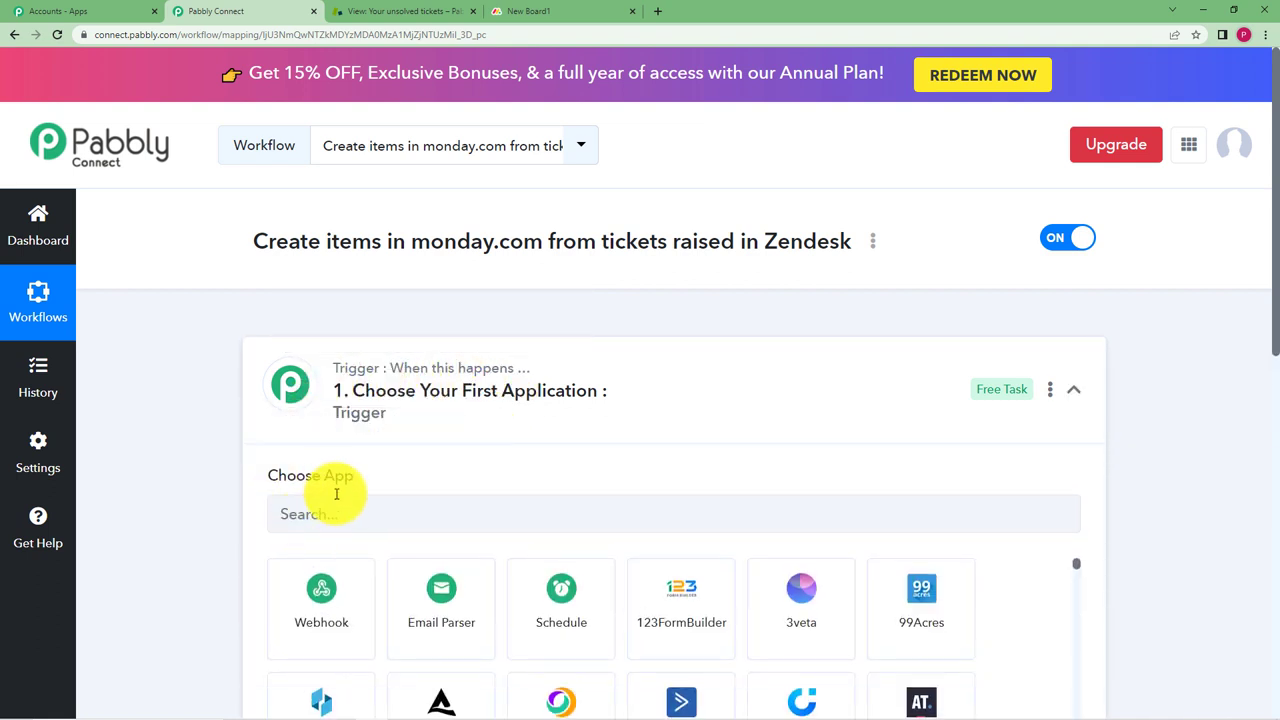
mouse_move(363, 376)
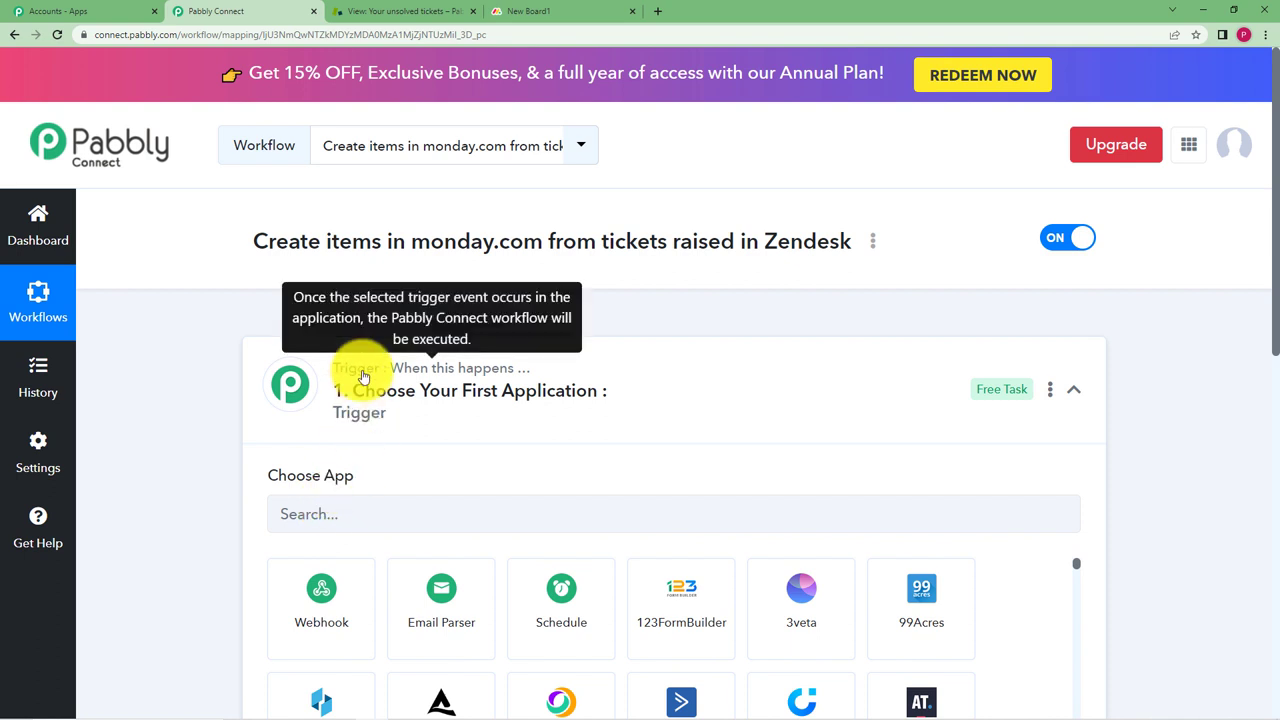
mouse_move(312, 487)
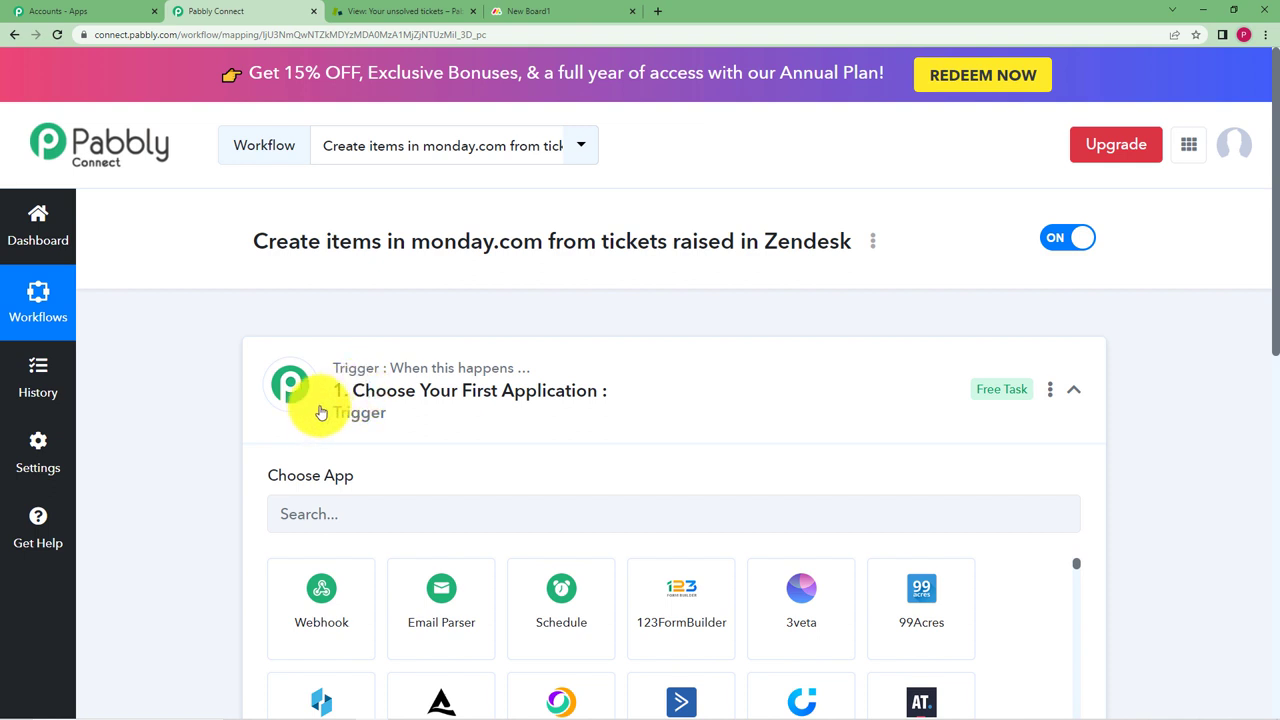
click(321, 412)
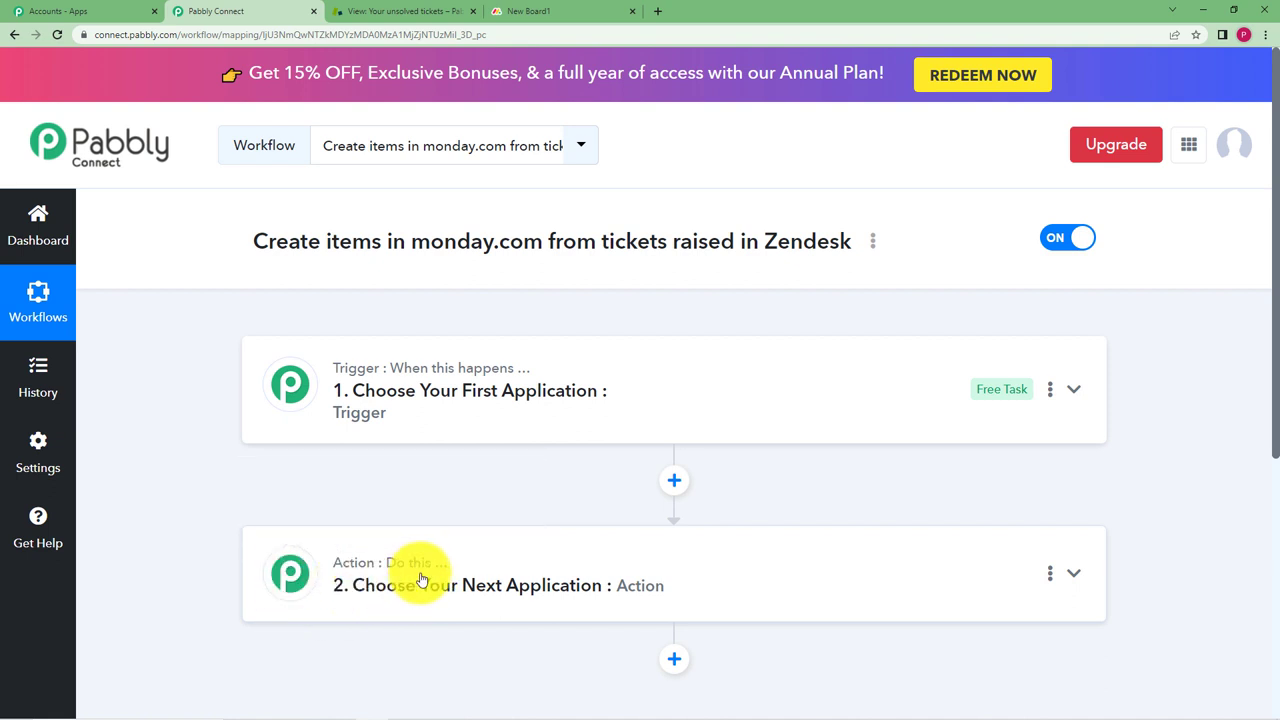
Search 'Zend' in the trigger app chooser and pick Zendesk
click(350, 393)
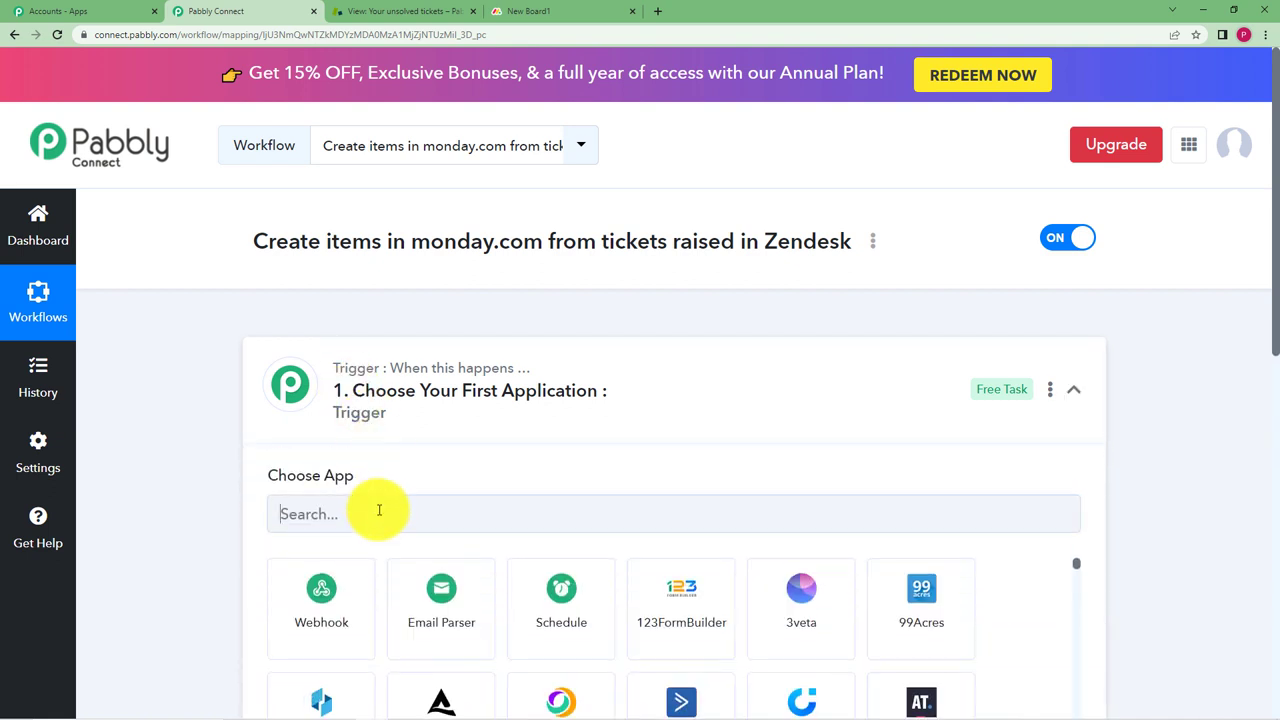
click(357, 506)
text(Zende)
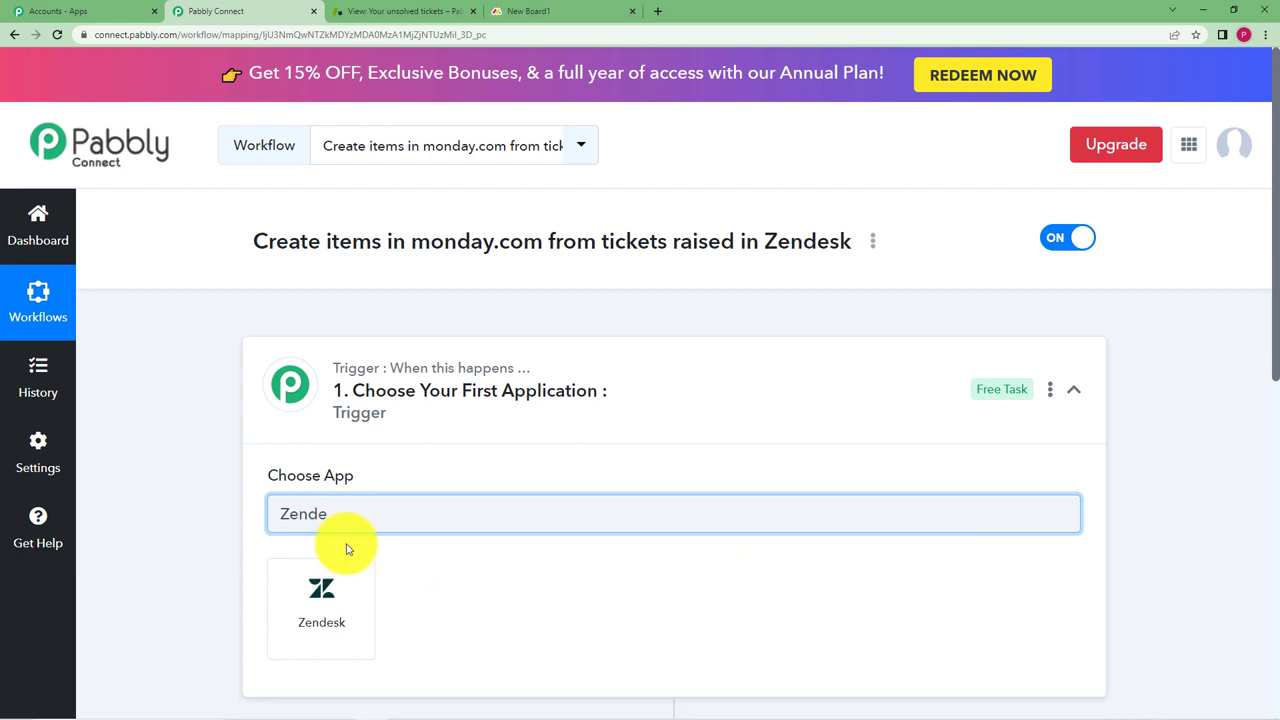
click(326, 576)
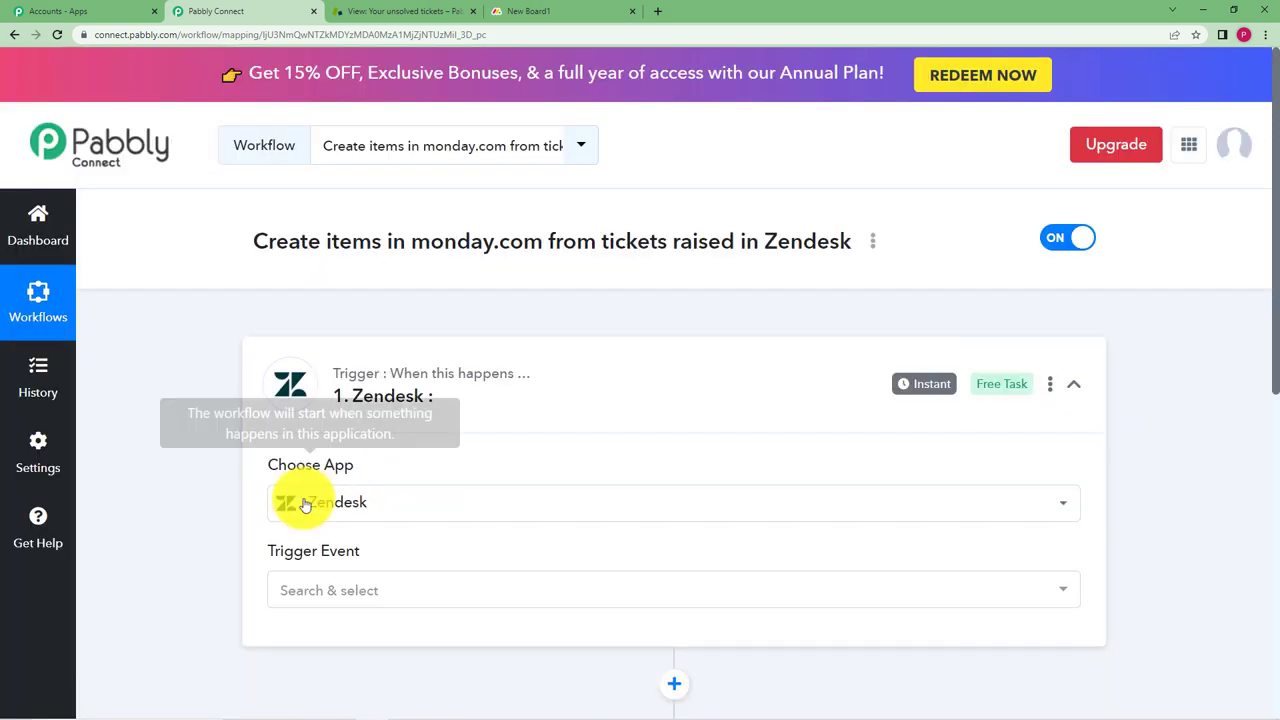
scroll(206, 574, down, 2)
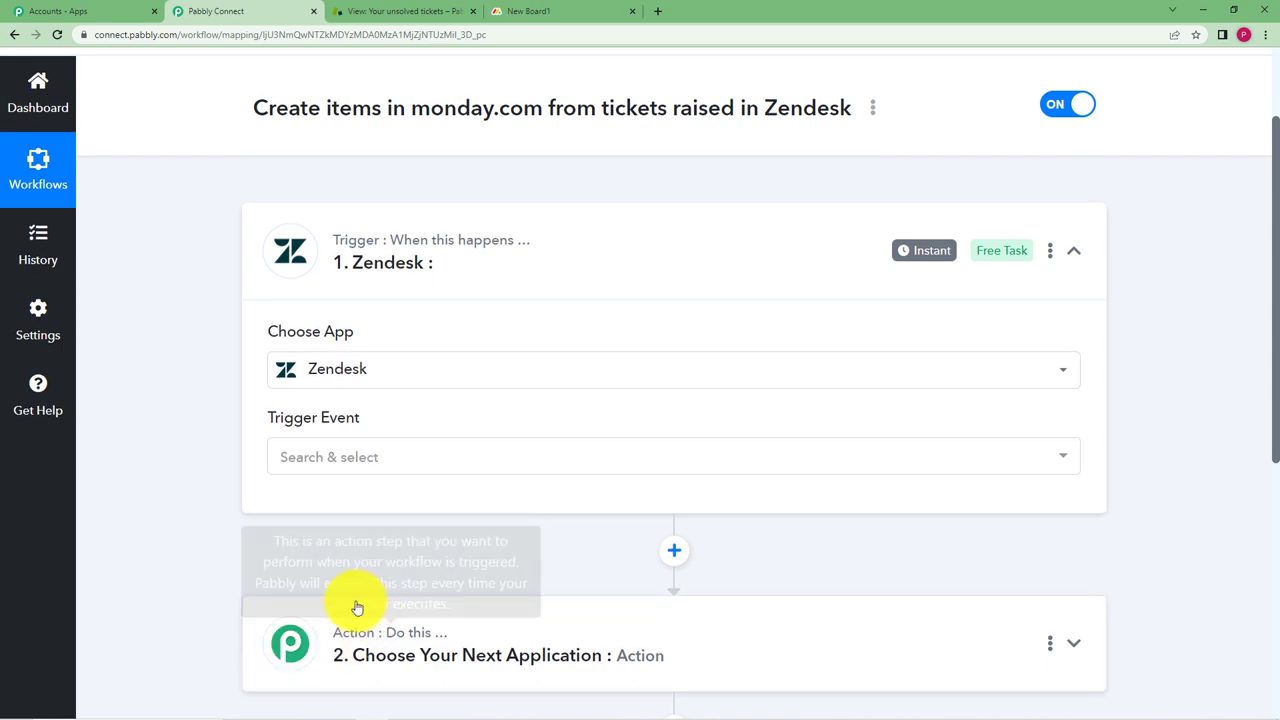
Choose New Ticket as the Zendesk trigger event and scroll to its webhook URL
click(352, 460)
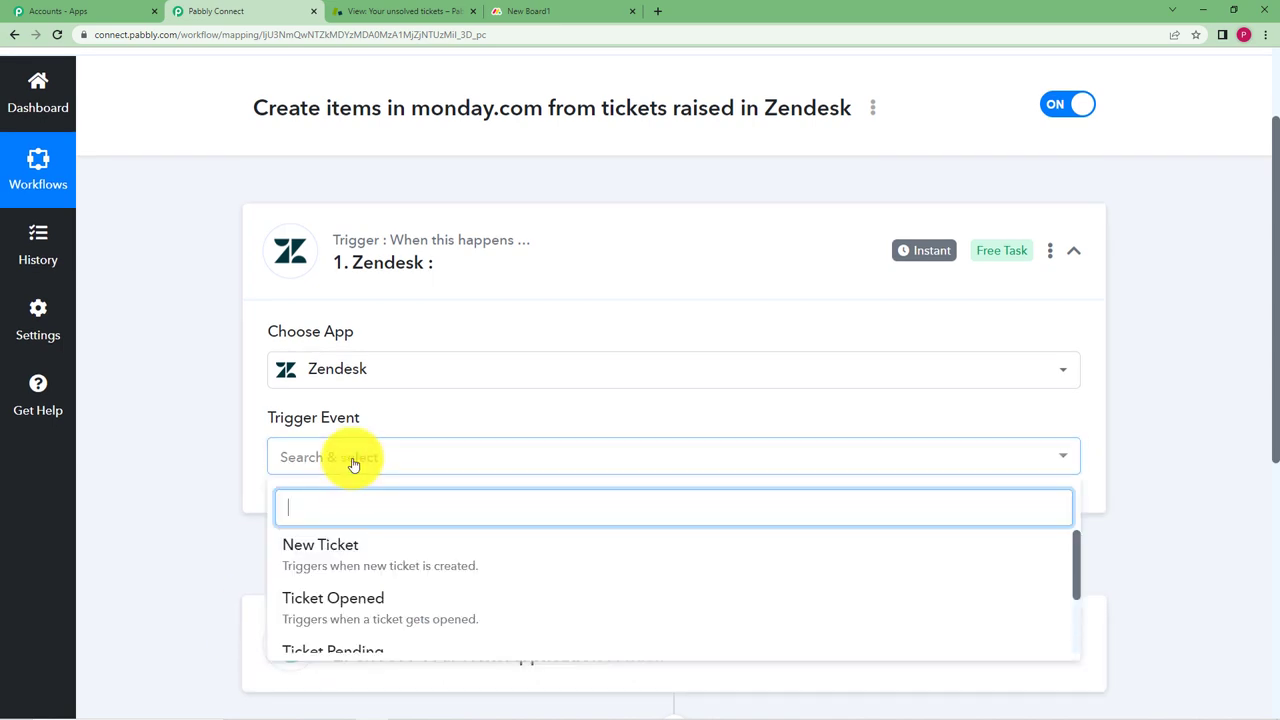
click(357, 563)
scroll(229, 503, down, 2)
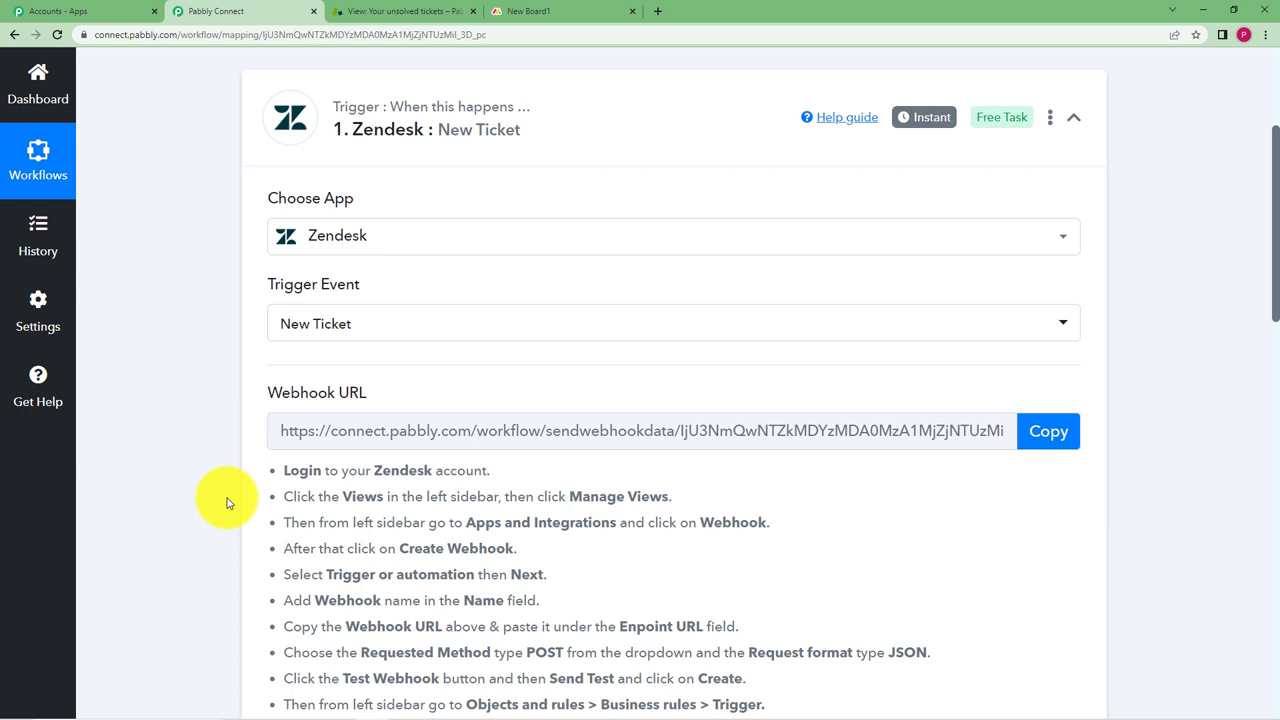
mouse_move(329, 341)
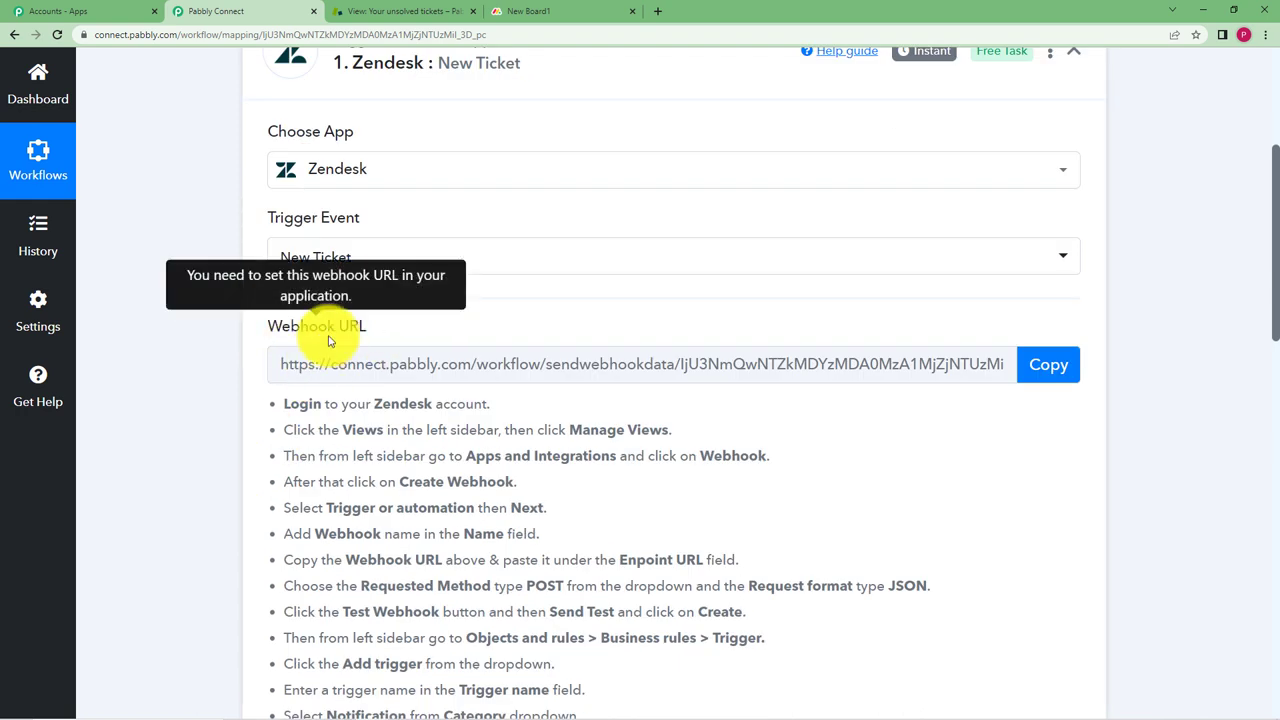
scroll(209, 443, down, 1)
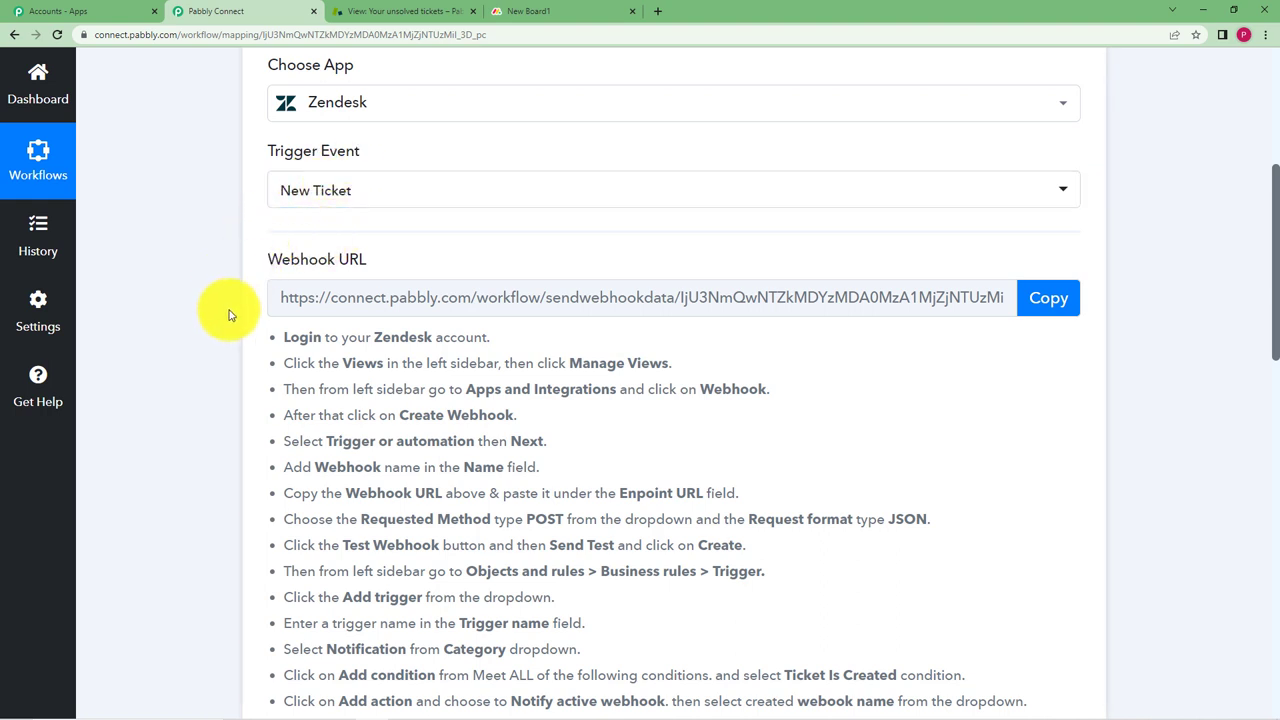
scroll(229, 309, down, 2)
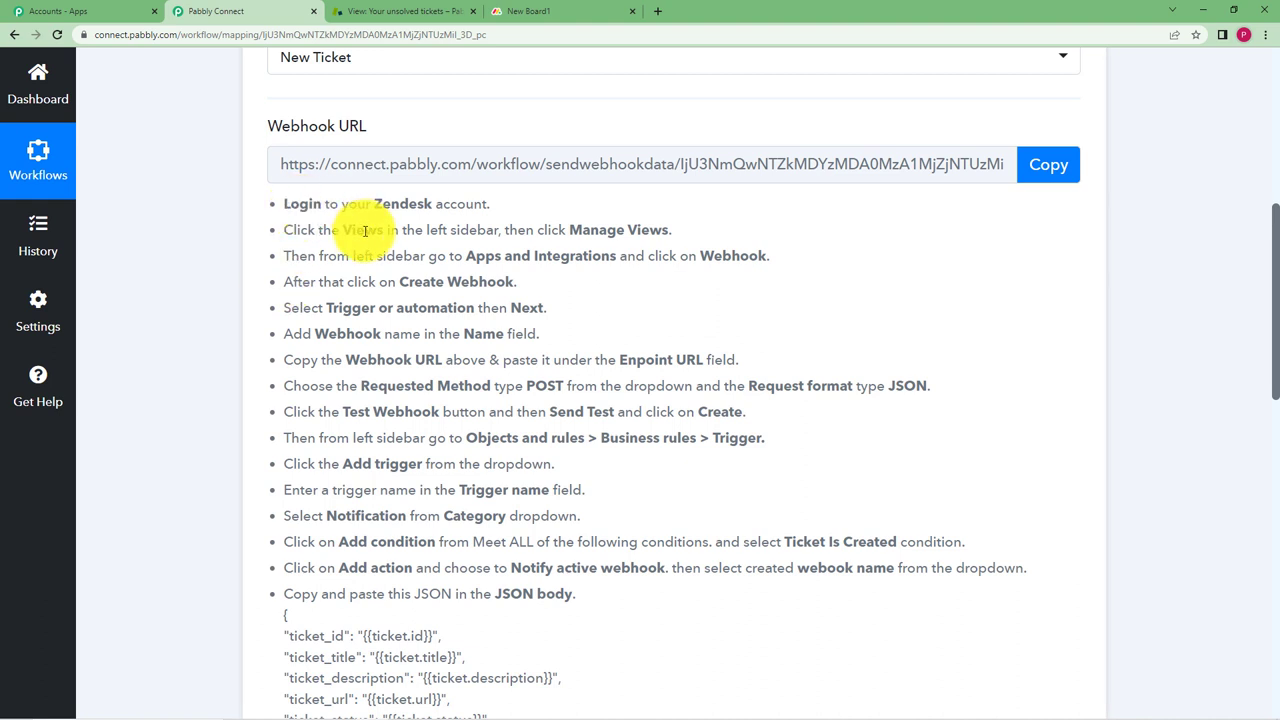
Go from Zendesk's agent home via Manage views to Apps and integrations > Webhooks
click(415, 12)
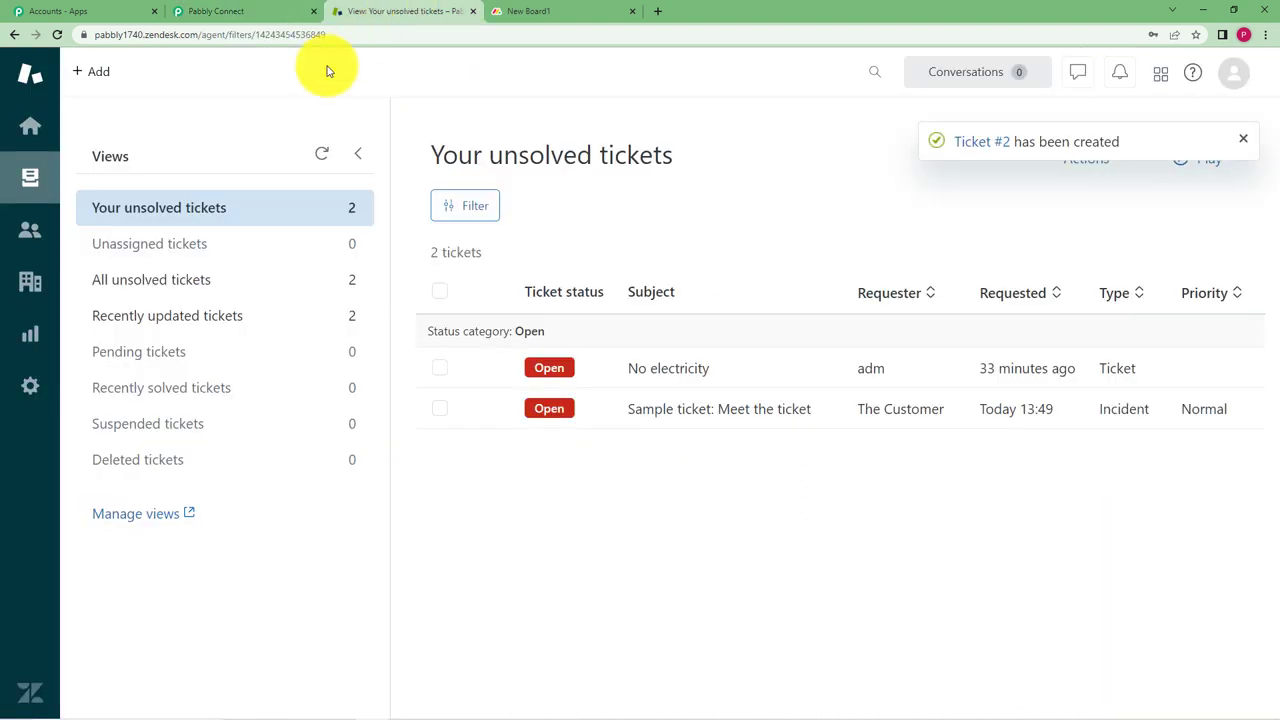
click(28, 125)
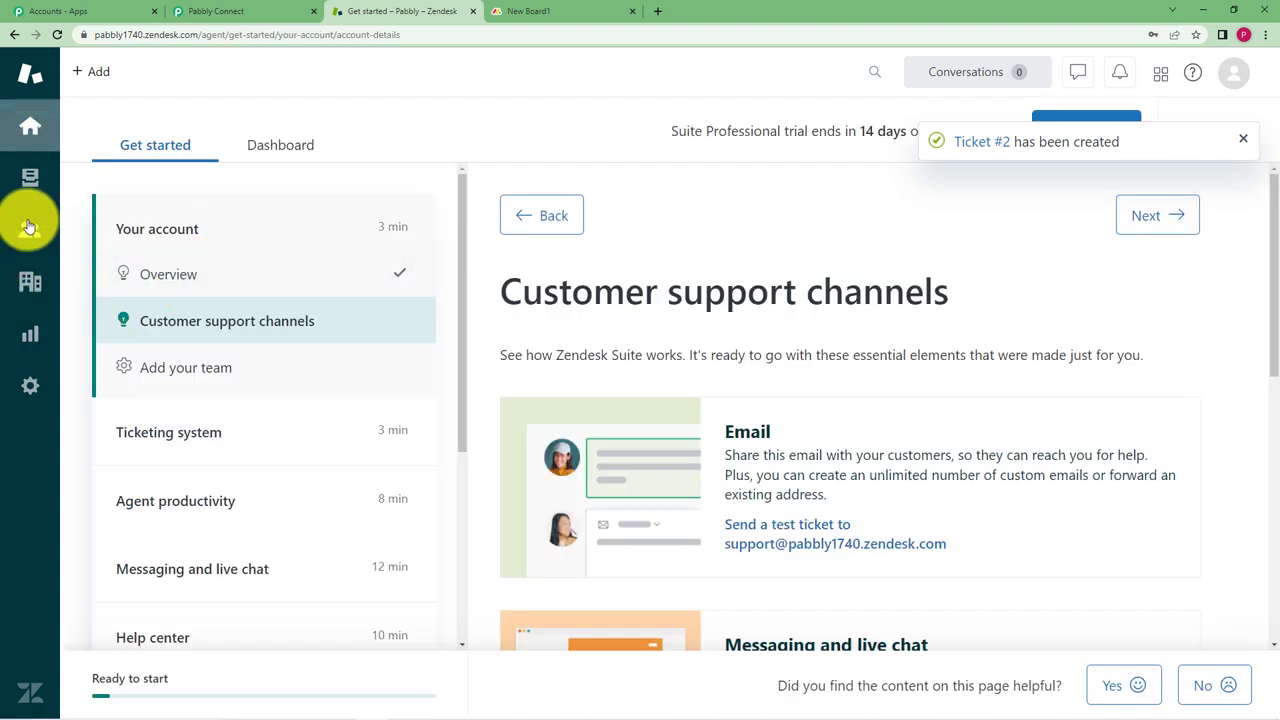
click(30, 181)
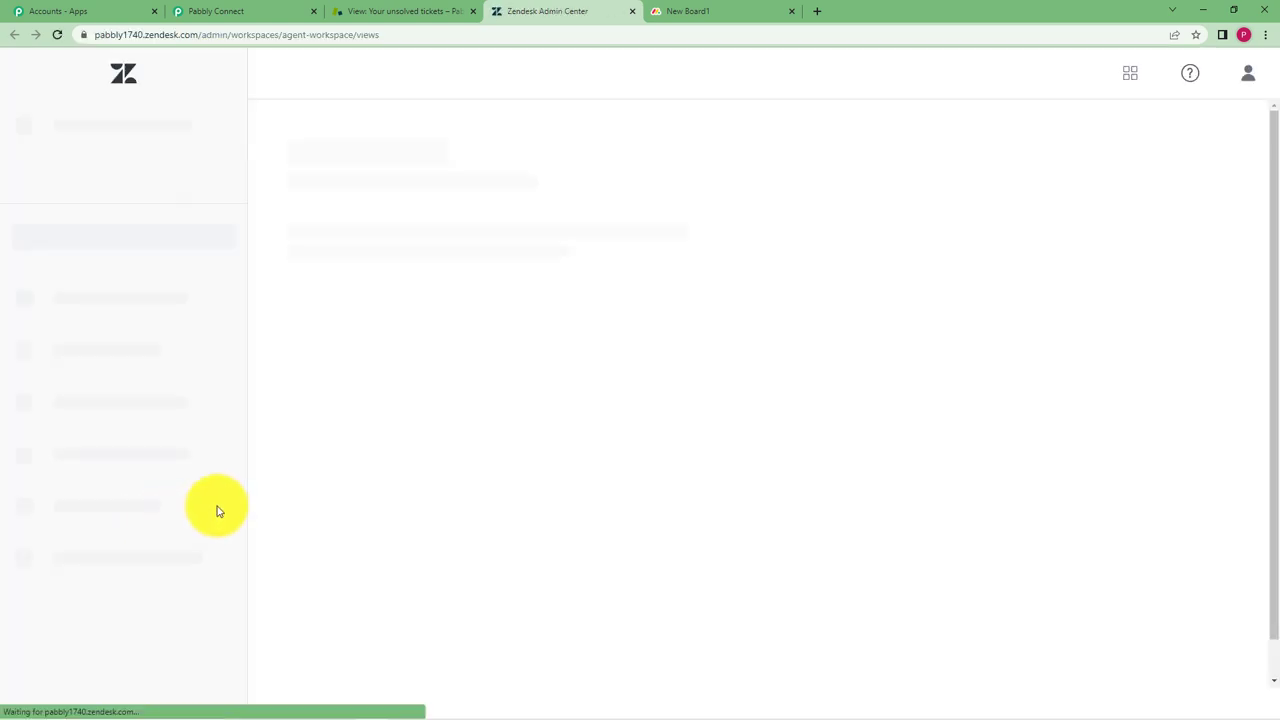
click(143, 371)
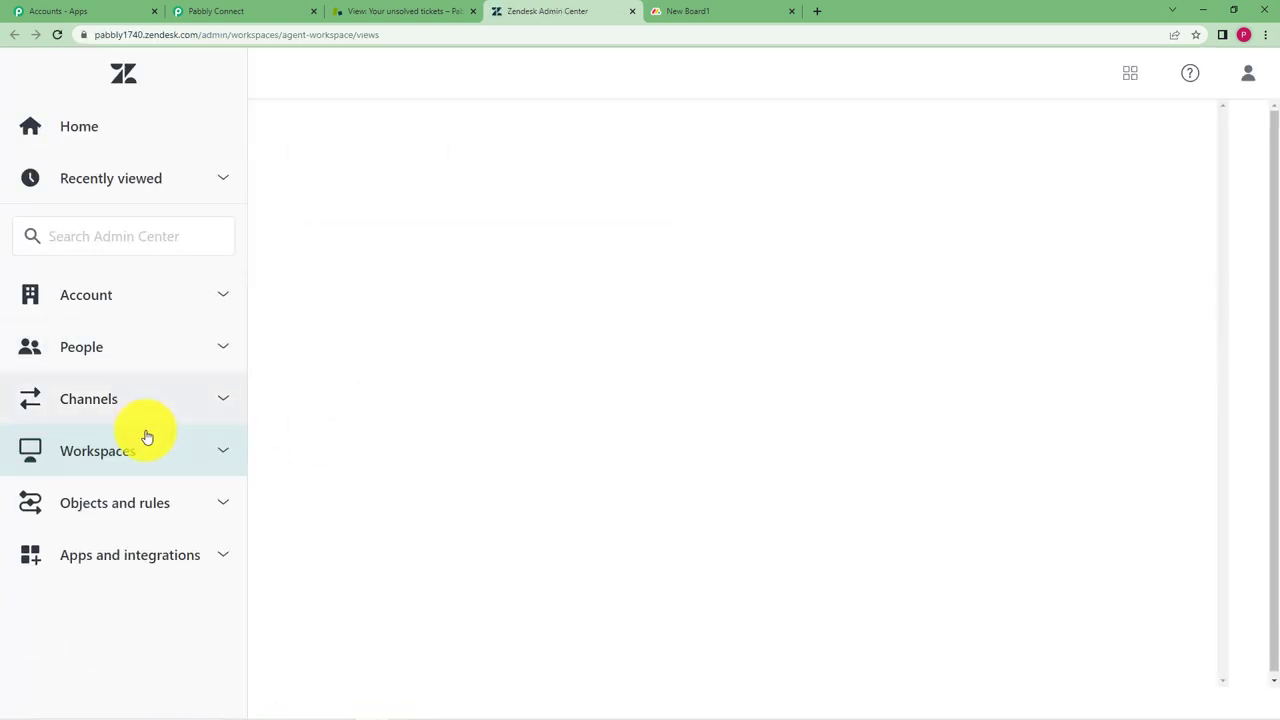
click(166, 551)
scroll(106, 506, down, 5)
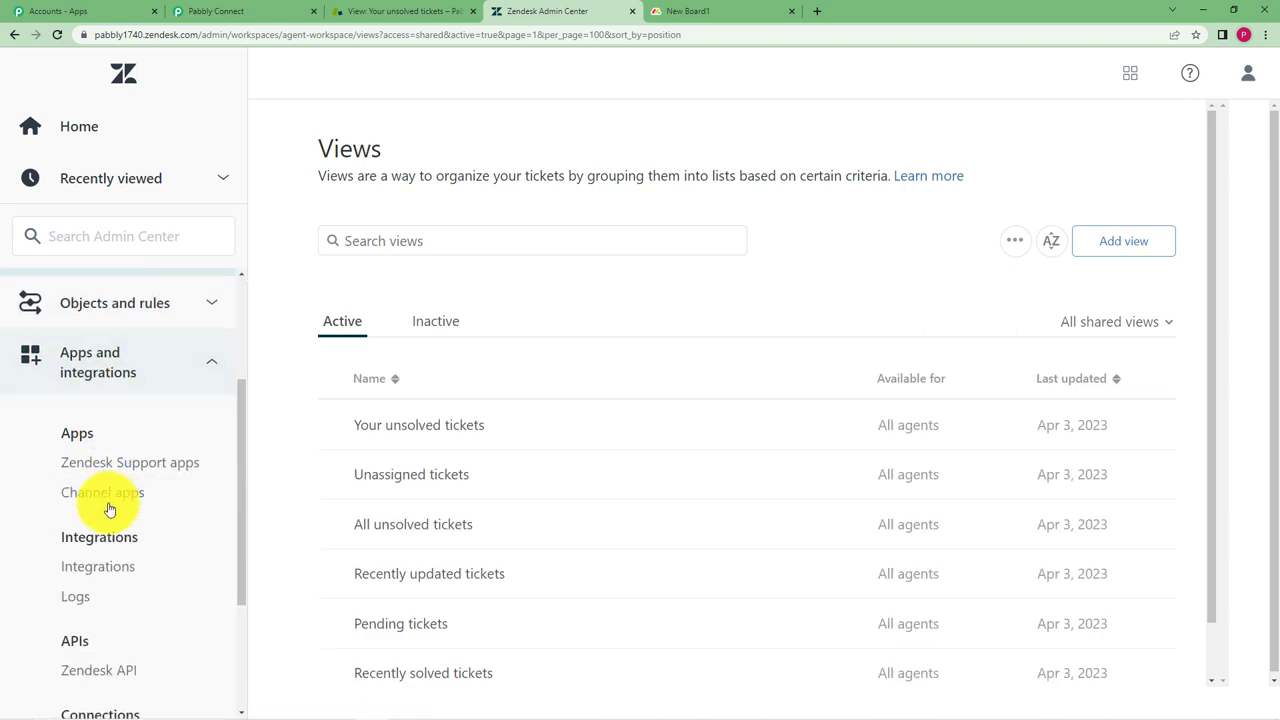
click(123, 619)
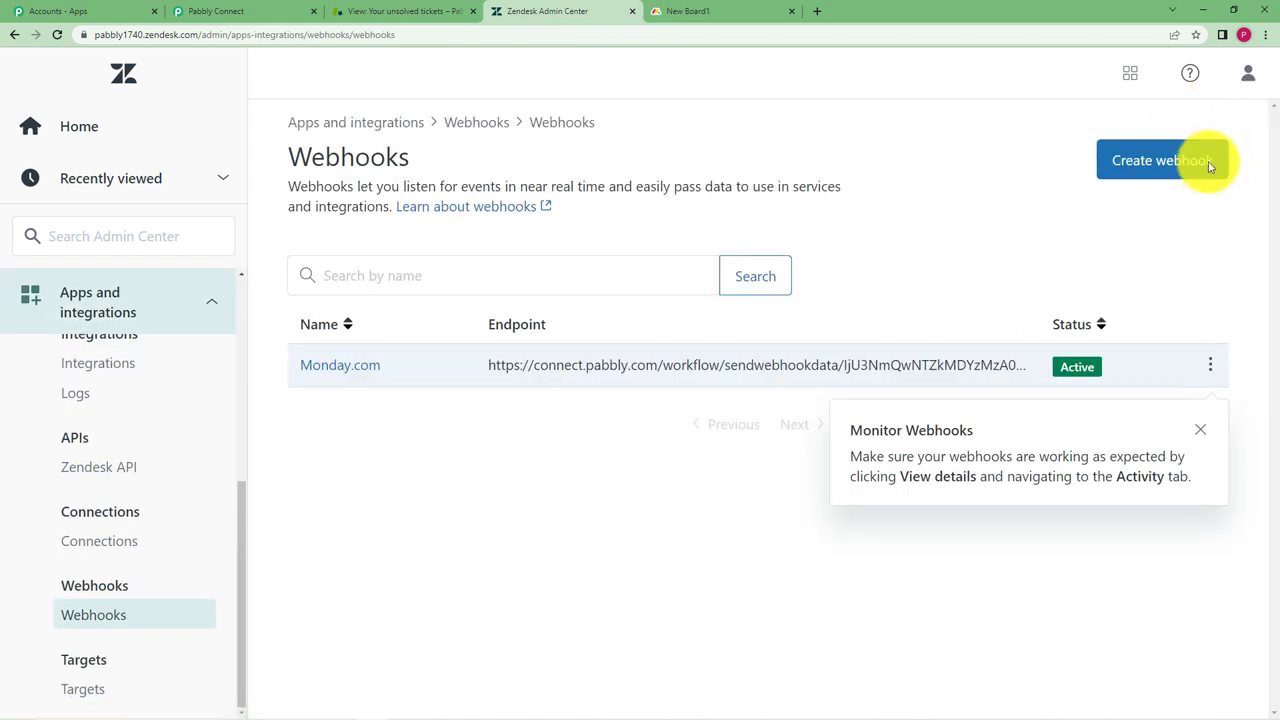
Start a new Zendesk webhook connected through a trigger or automation and continue to its details
click(1139, 163)
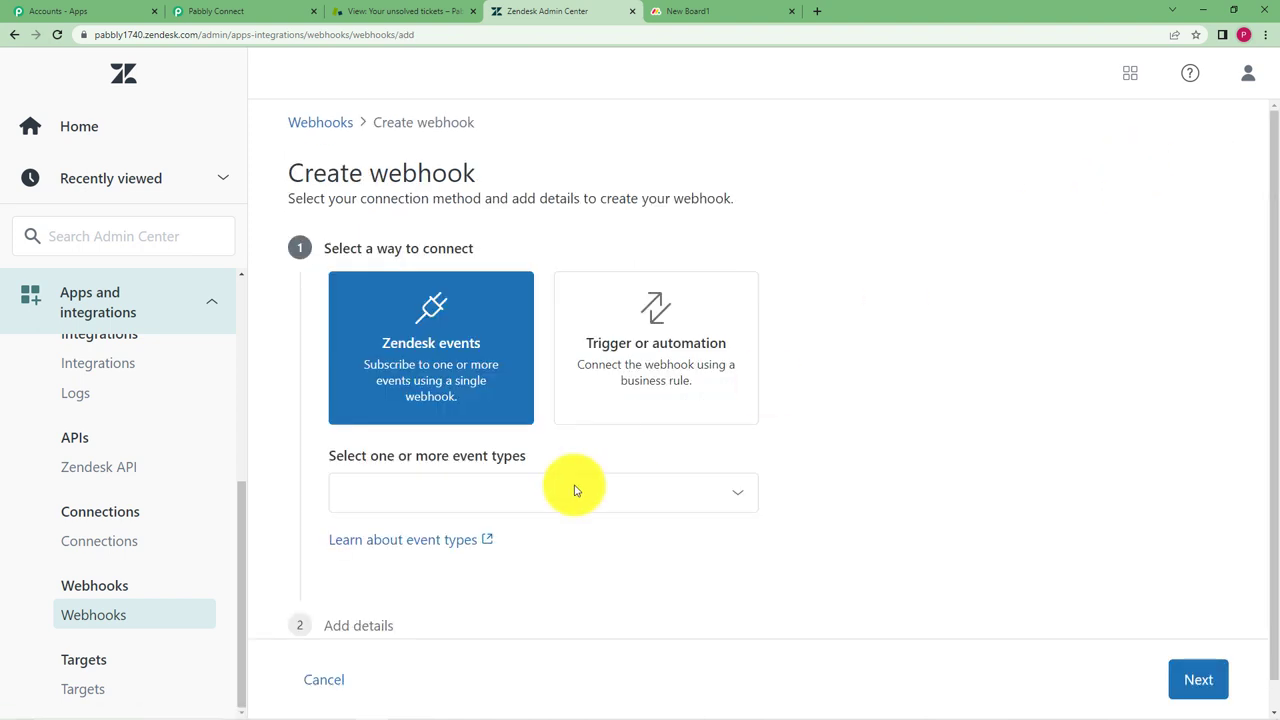
click(637, 355)
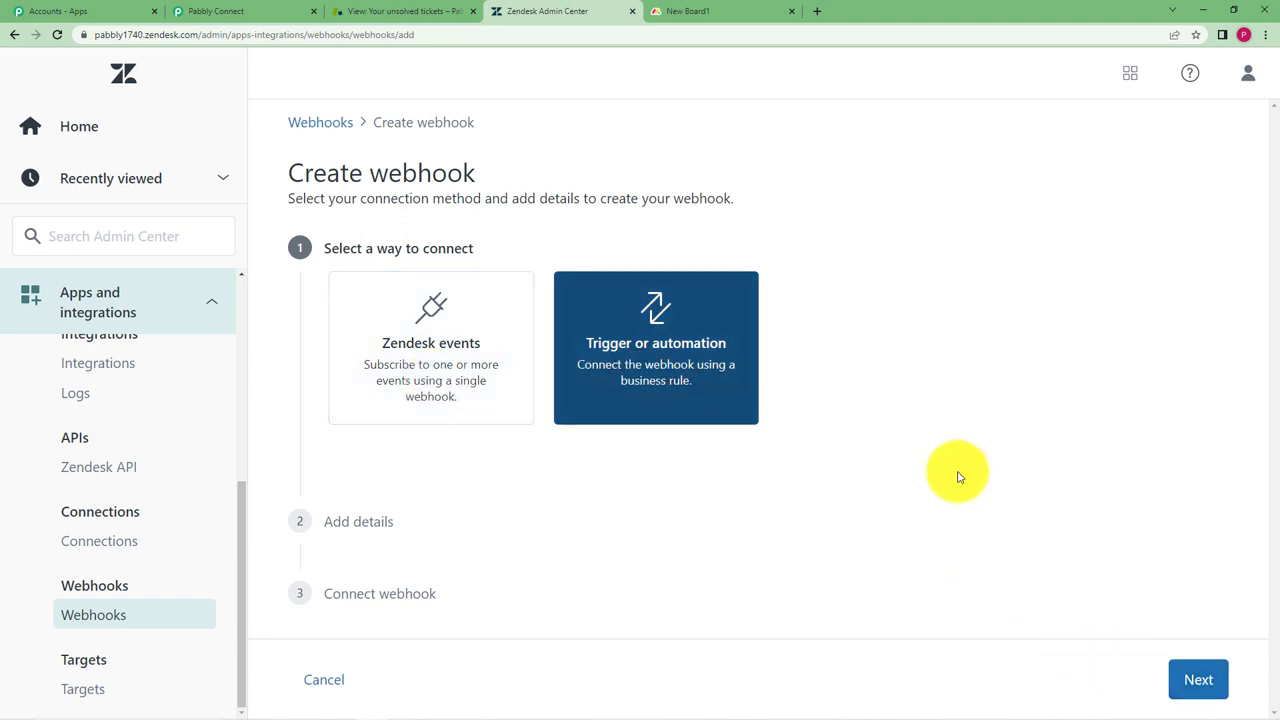
click(1198, 680)
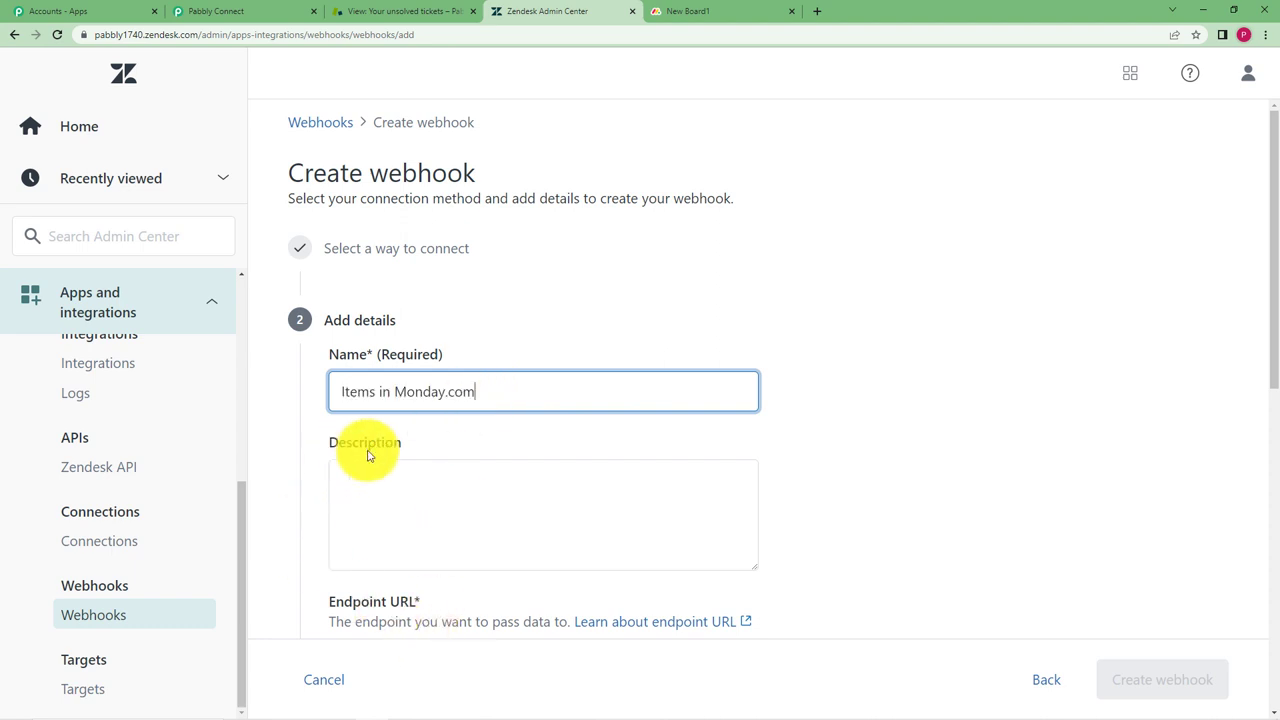
scroll(405, 471, down, 1)
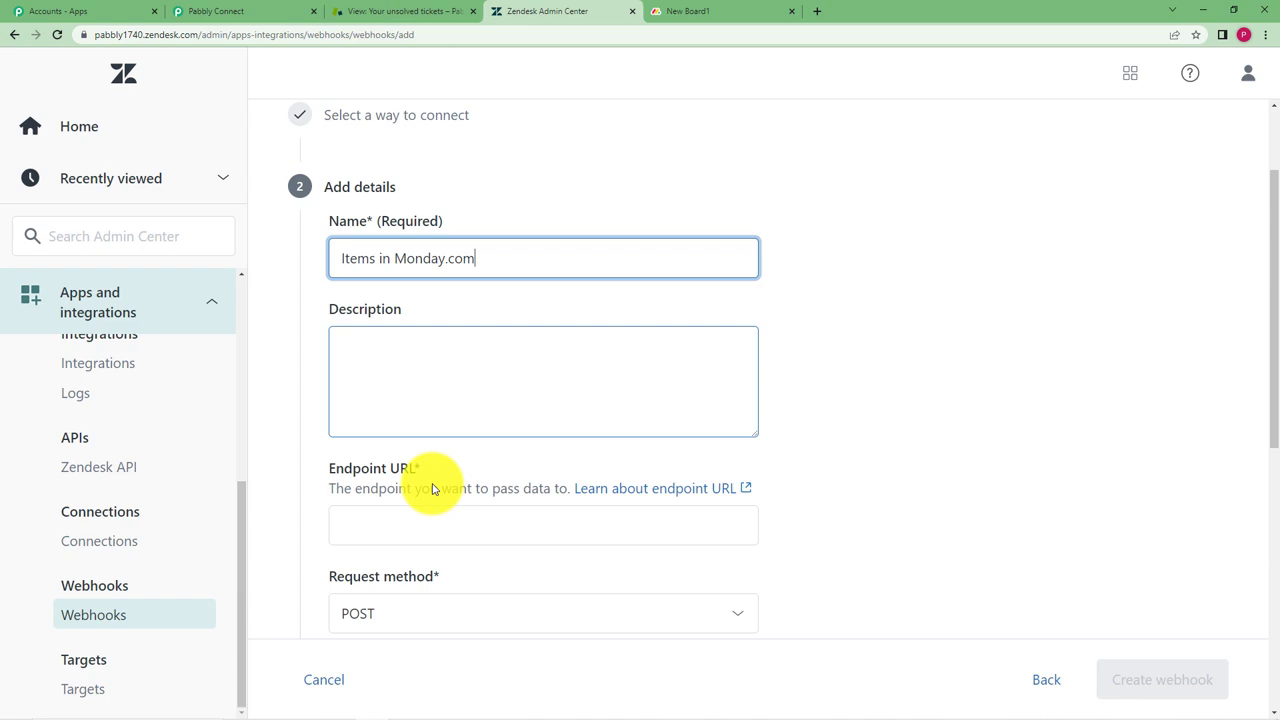
scroll(389, 429, down, 1)
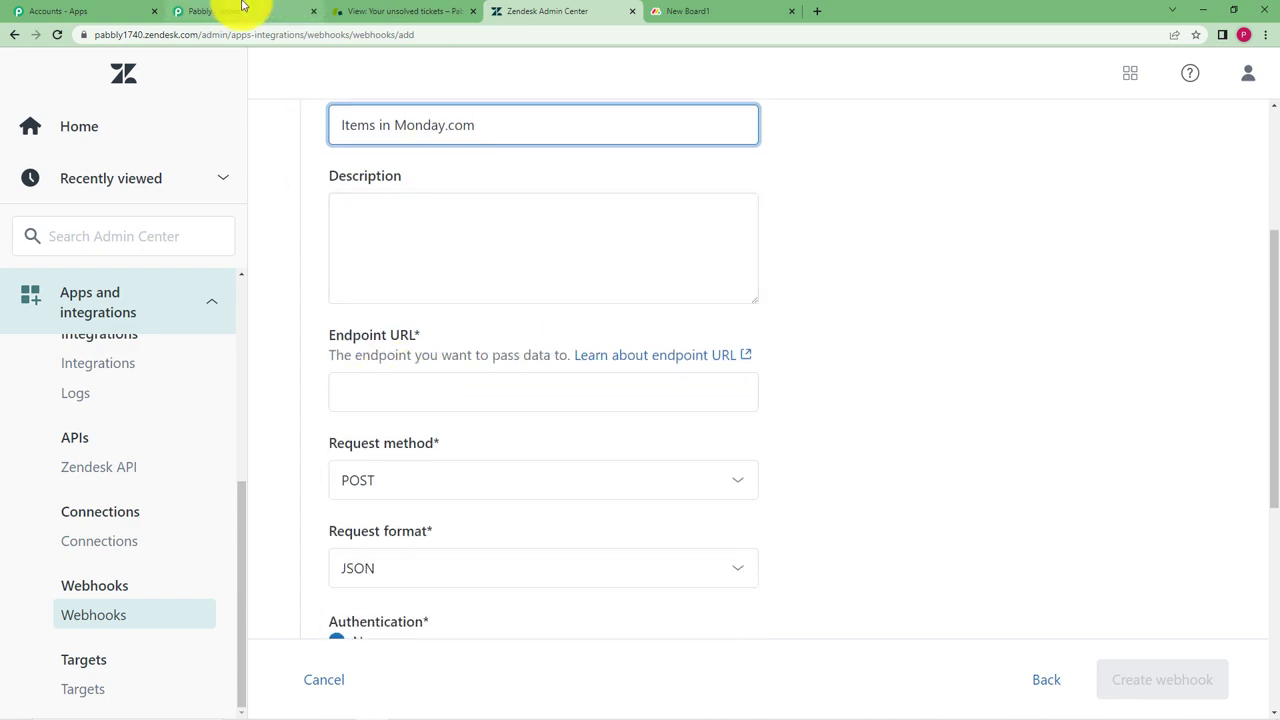
Paste the copied Pabbly webhook URL as the endpoint URL, keeping the POST method
click(306, 10)
click(1041, 166)
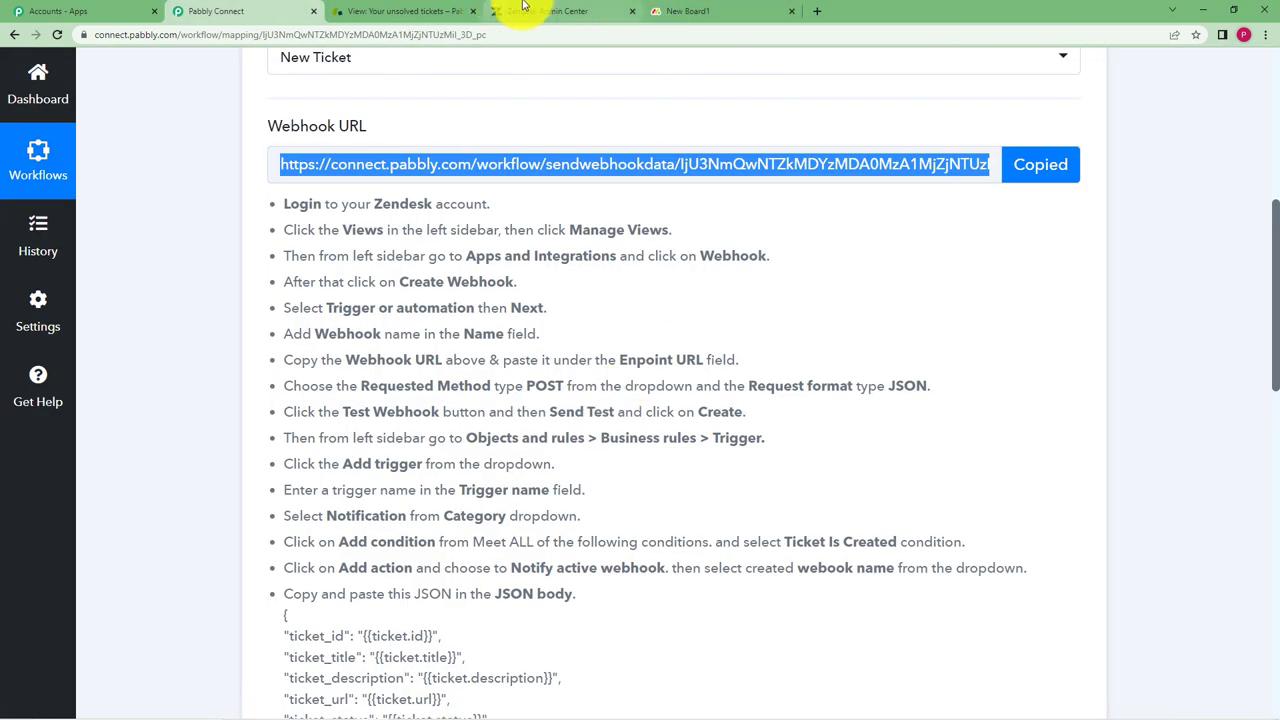
click(522, 6)
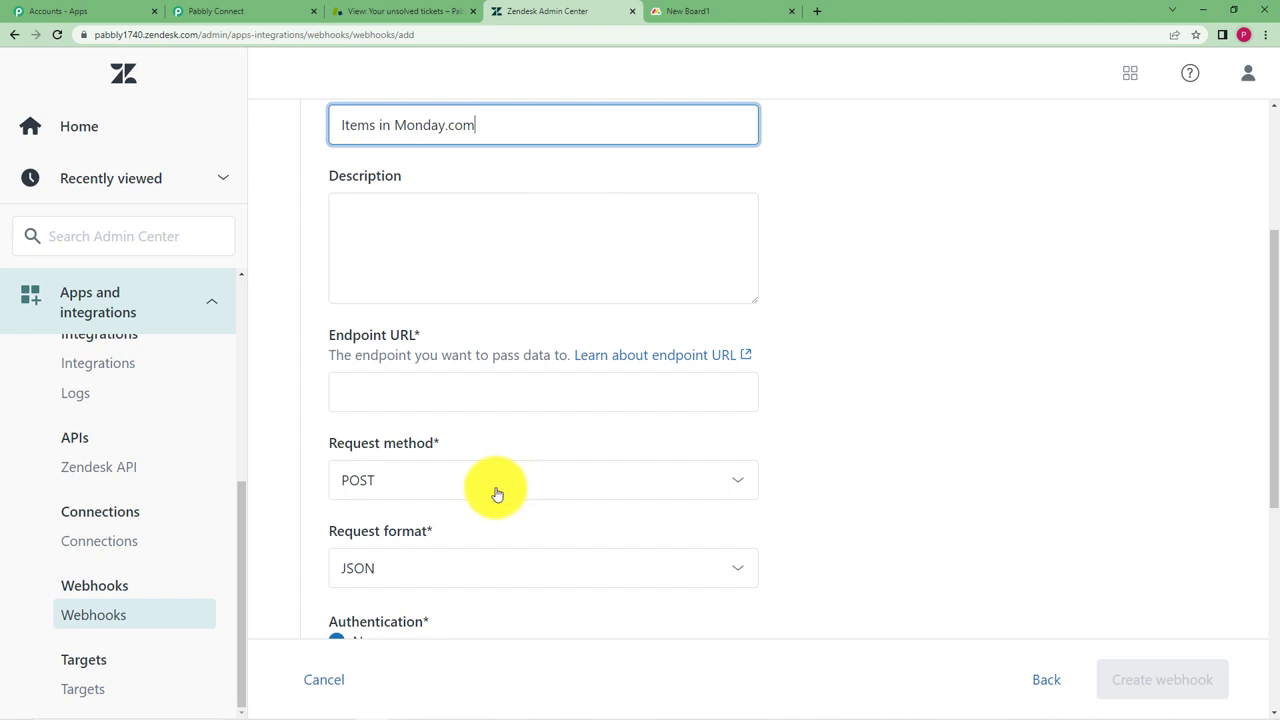
click(494, 385)
key(ctrl+v)
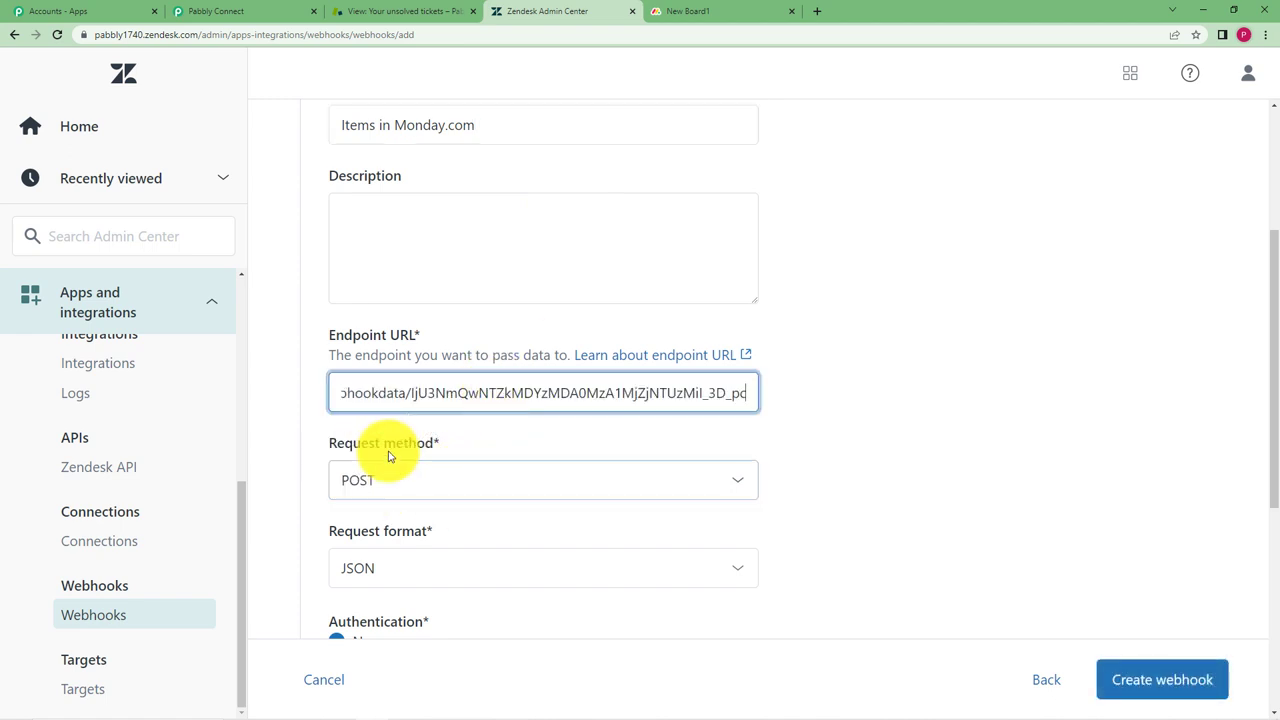
click(362, 496)
scroll(362, 496, down, 2)
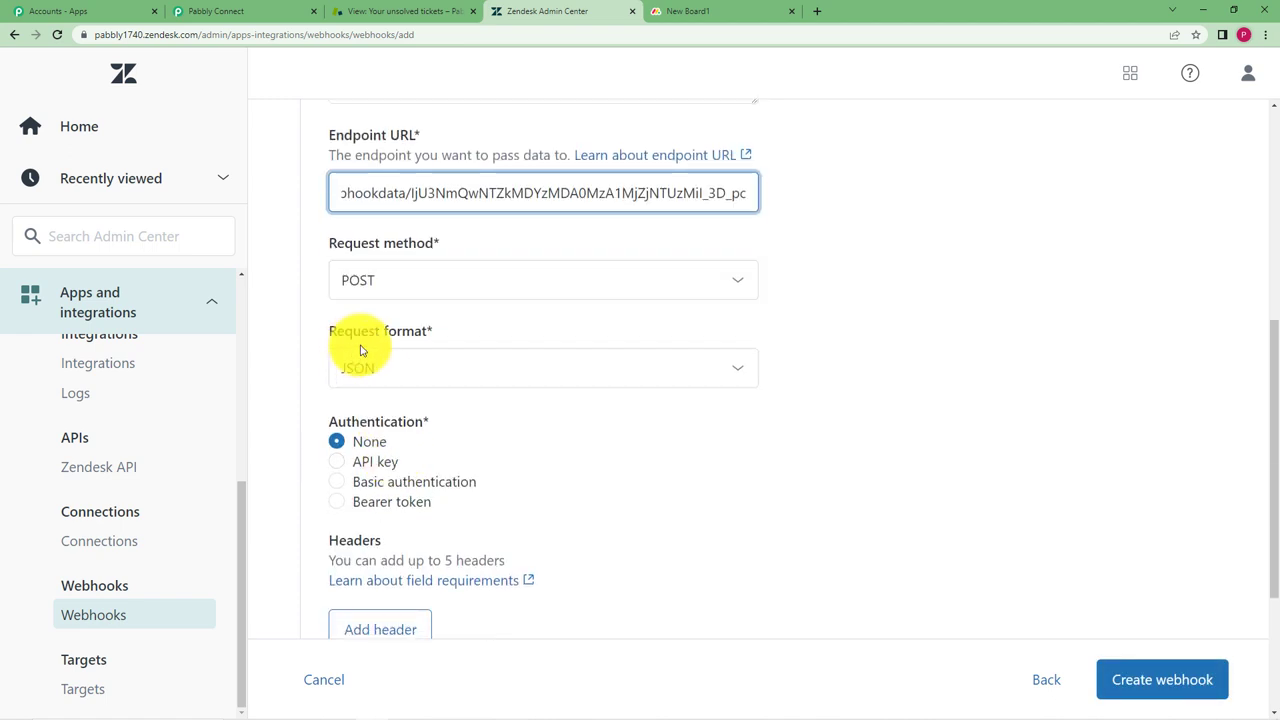
Keep JSON as the request format, checking it against Pabbly's setup instructions
click(375, 383)
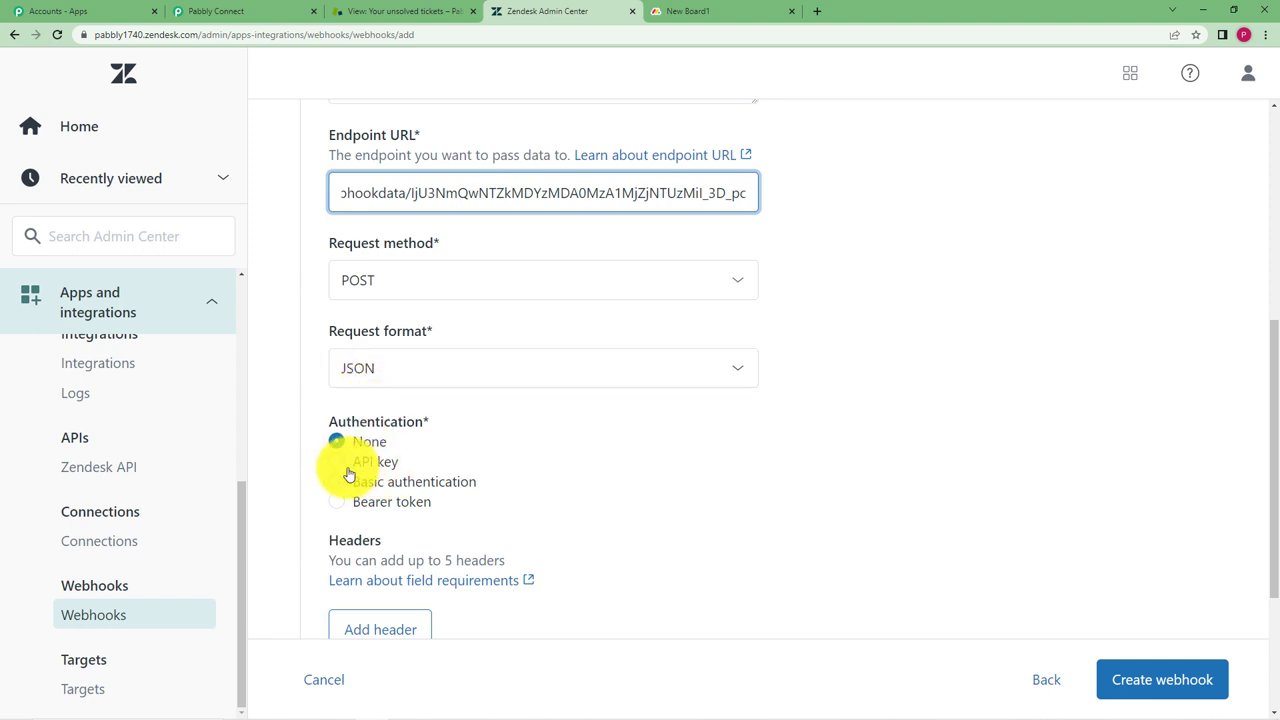
click(263, 10)
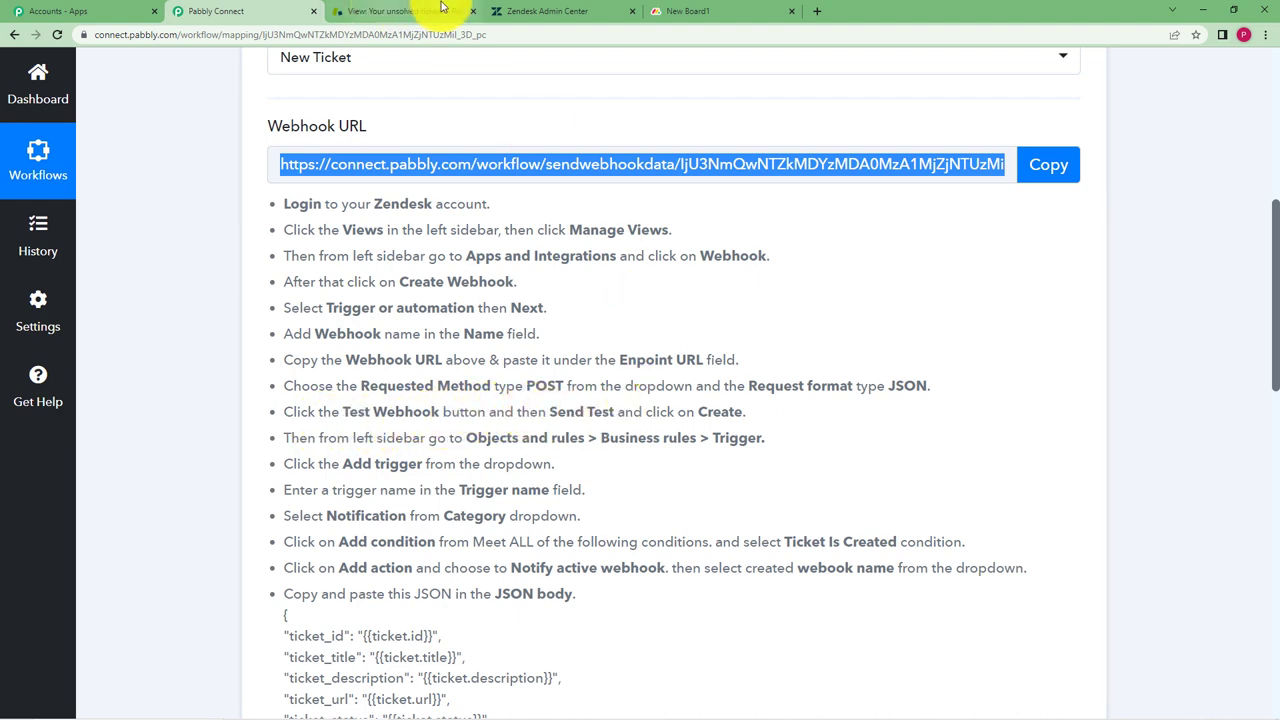
click(546, 11)
scroll(422, 528, down, 2)
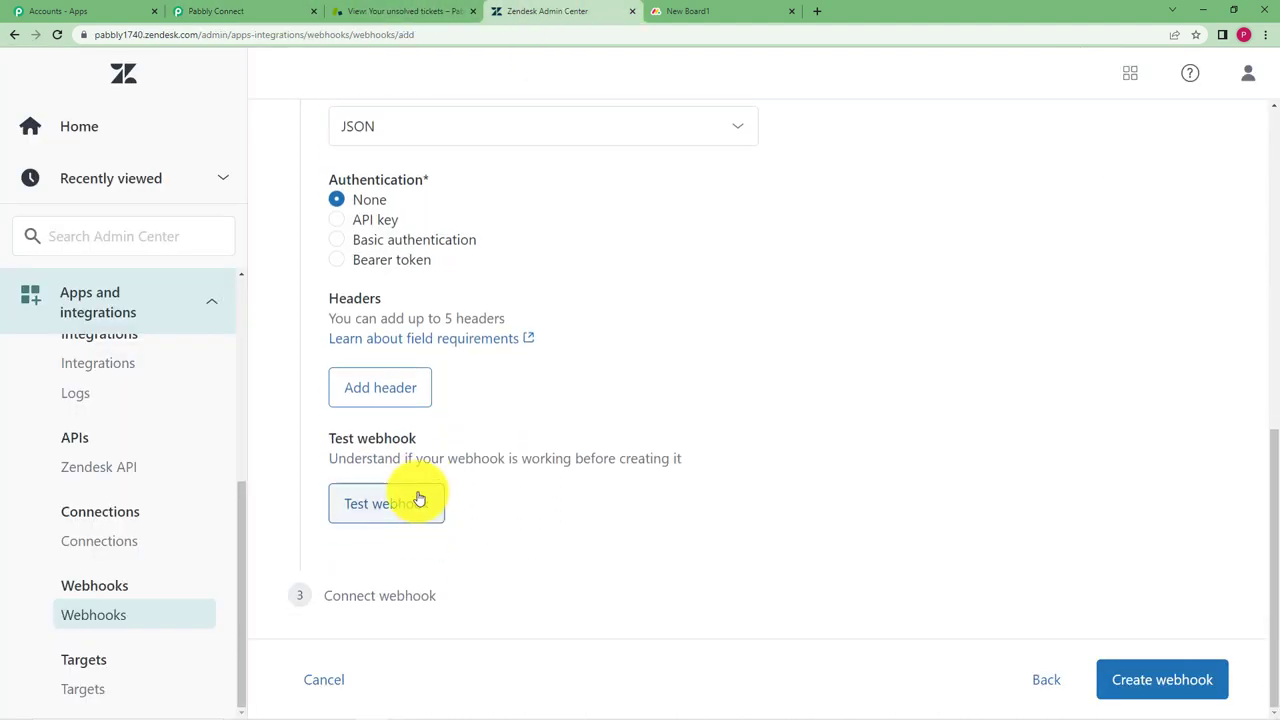
Send a sample ticket test to the Pabbly endpoint, confirm 200 OK, and create the webhook
click(417, 500)
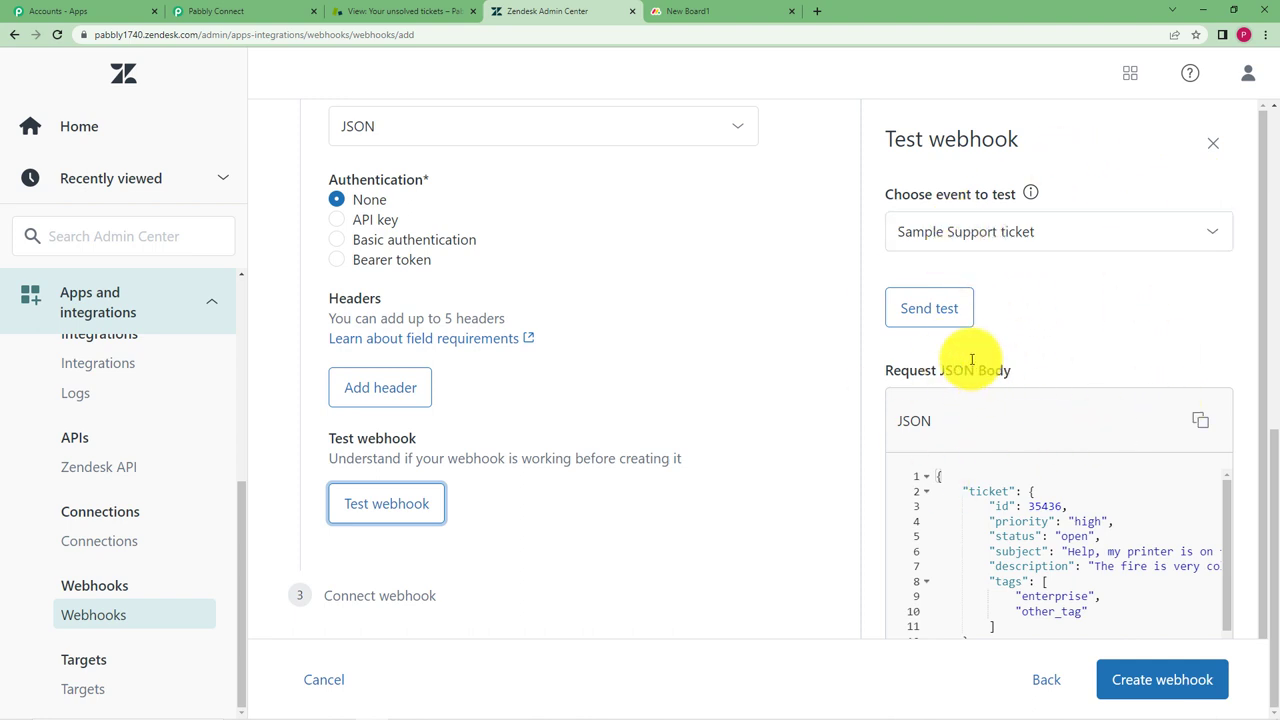
click(901, 316)
click(215, 11)
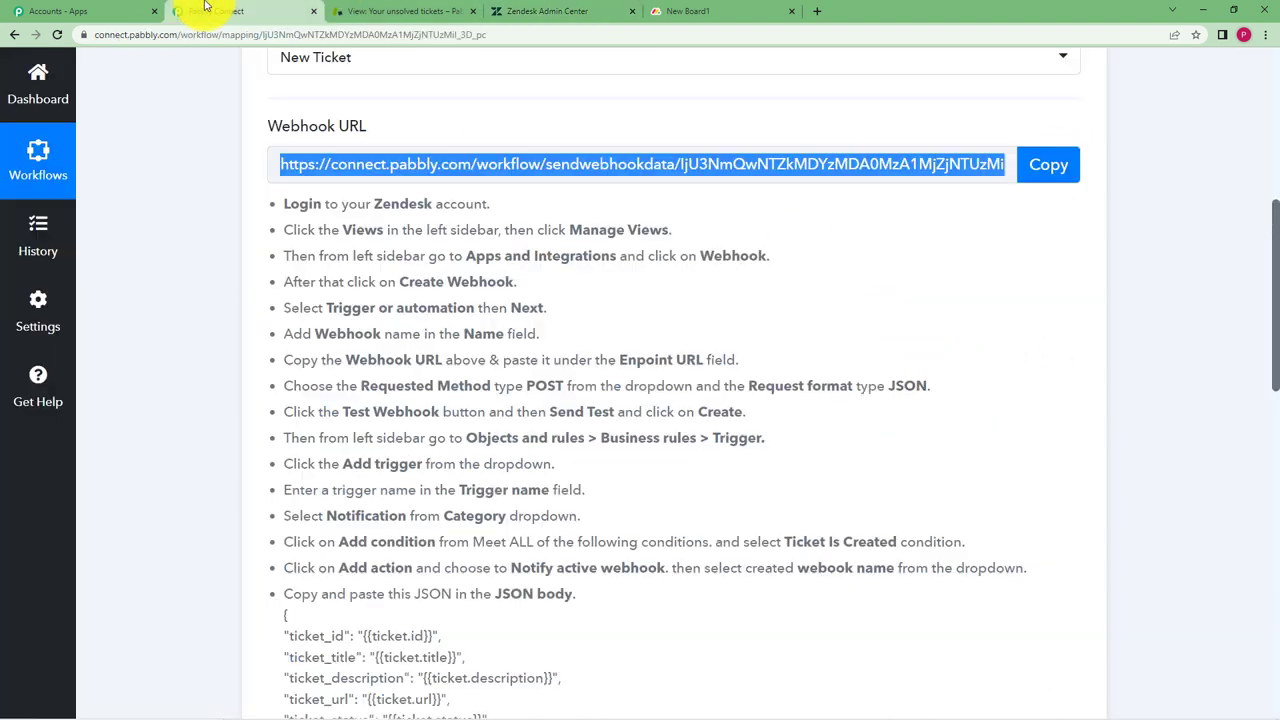
scroll(214, 528, down, 5)
scroll(226, 536, down, 2)
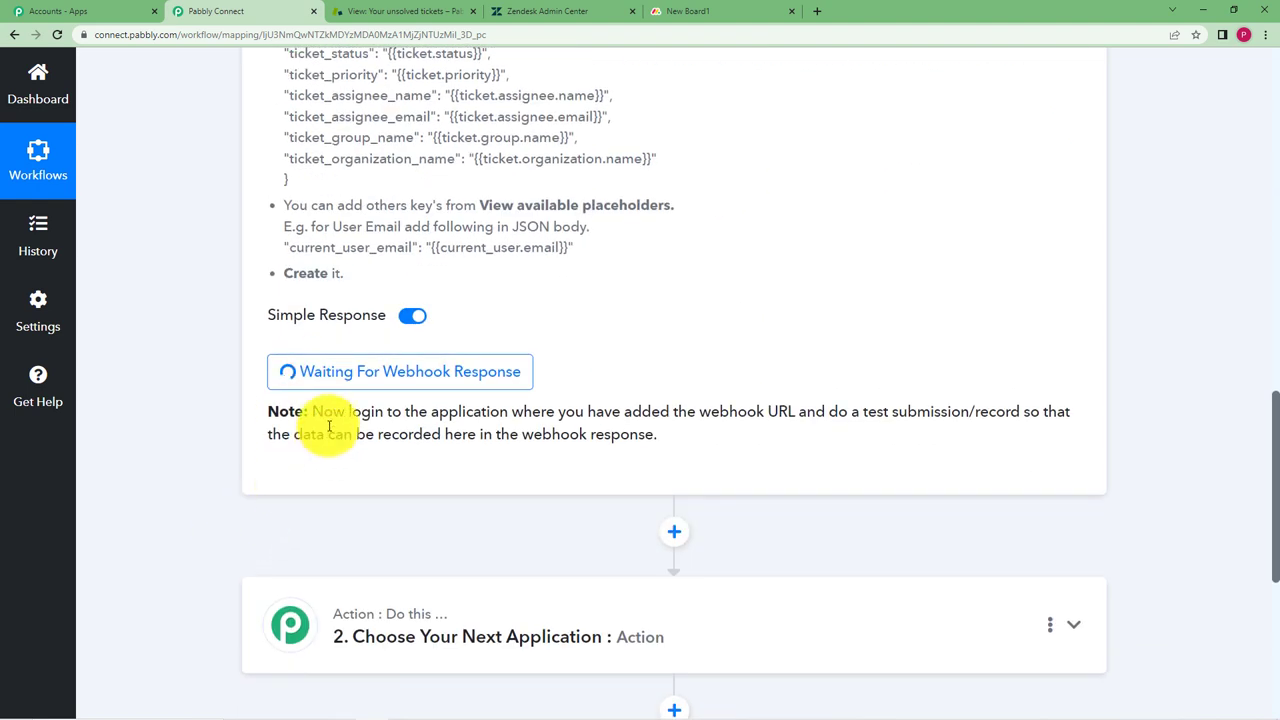
click(537, 8)
scroll(1086, 500, down, 3)
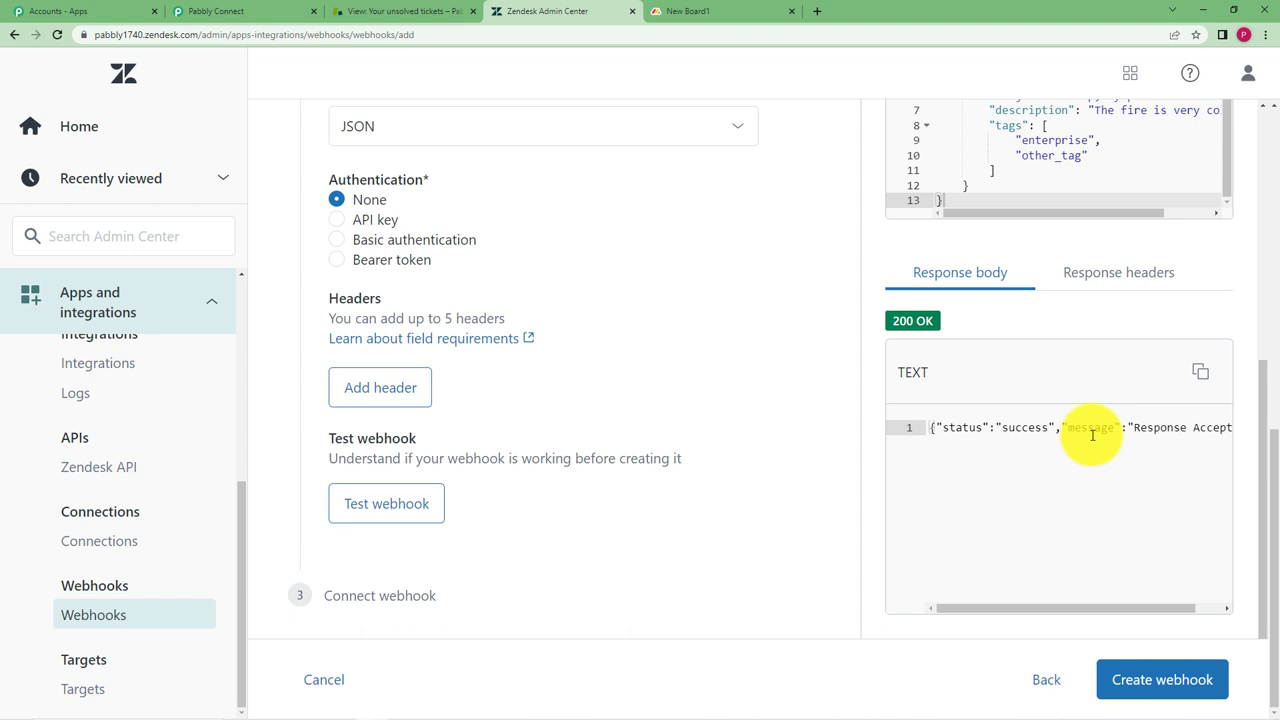
click(1155, 682)
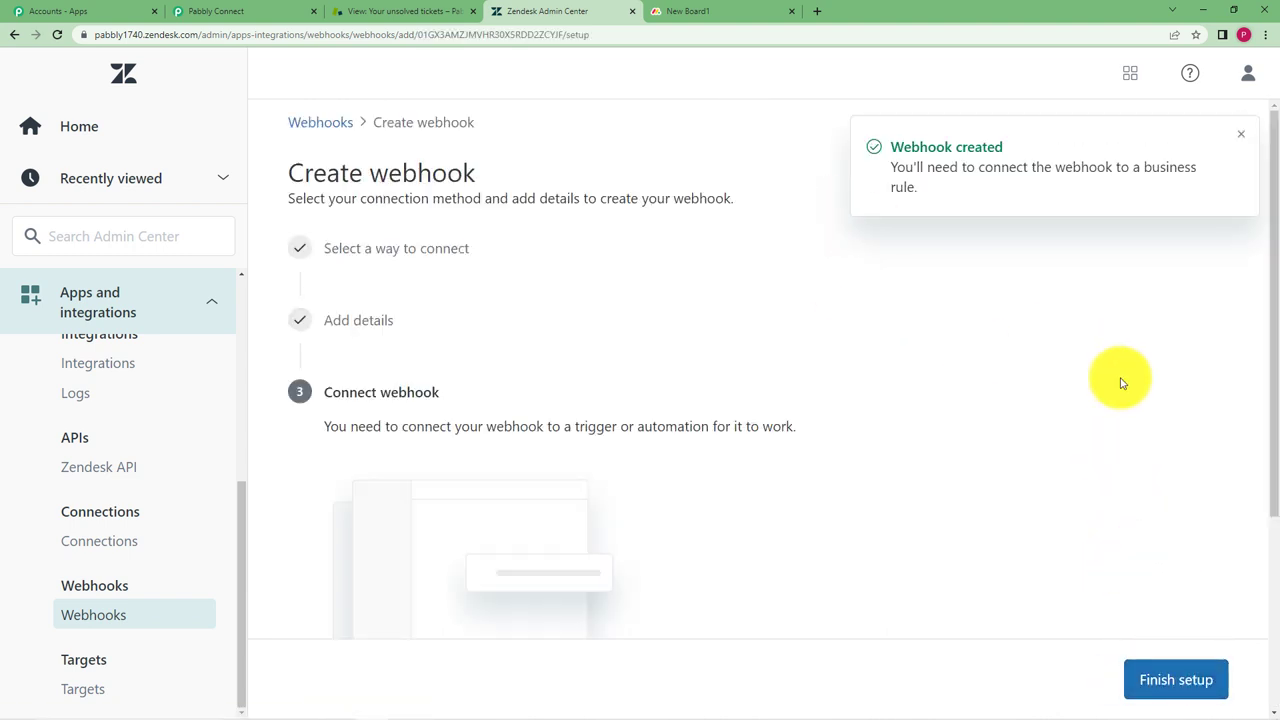
Leave the webhook unconnected and open Objects and rules > Business rules > Triggers
click(1191, 676)
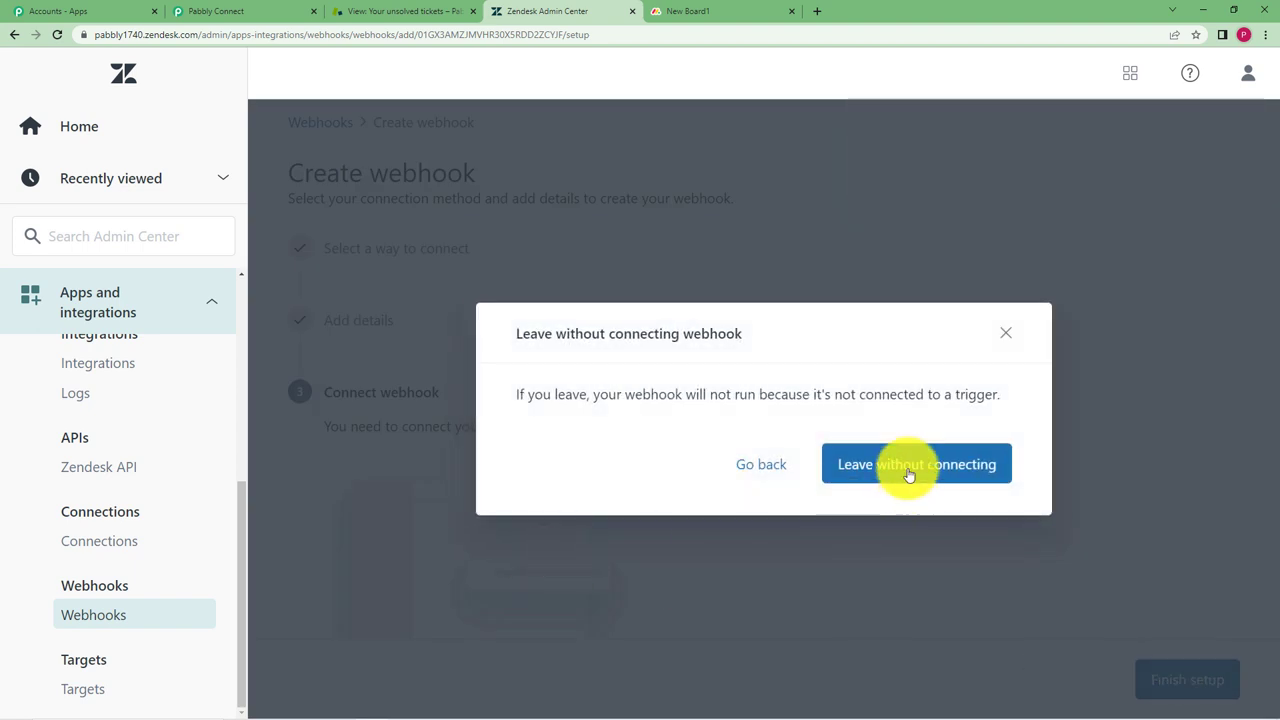
click(757, 467)
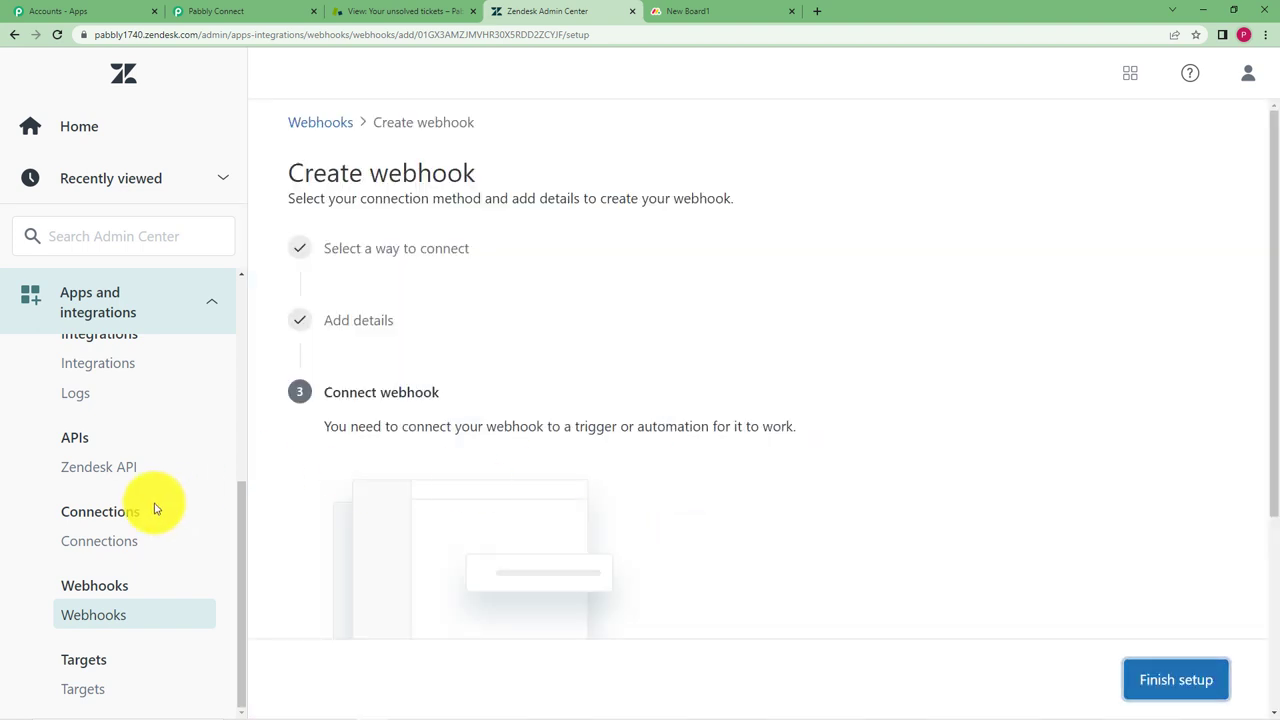
click(198, 303)
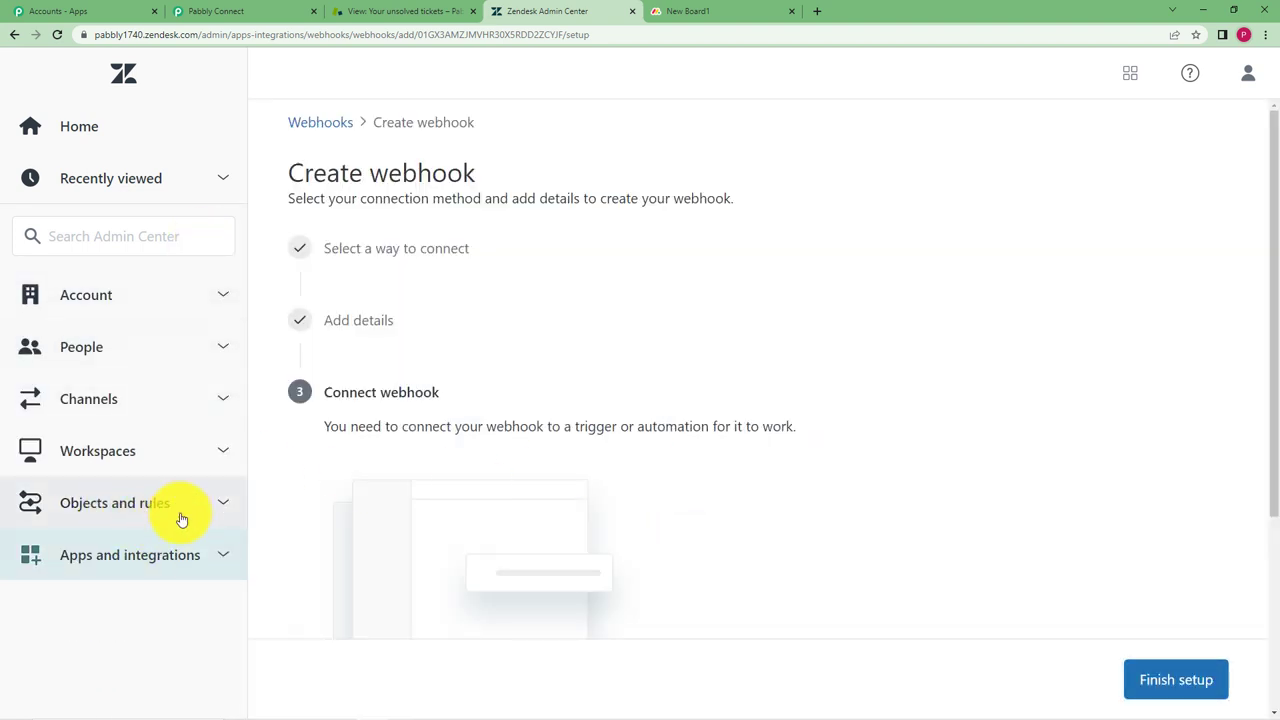
click(181, 519)
scroll(100, 592, down, 2)
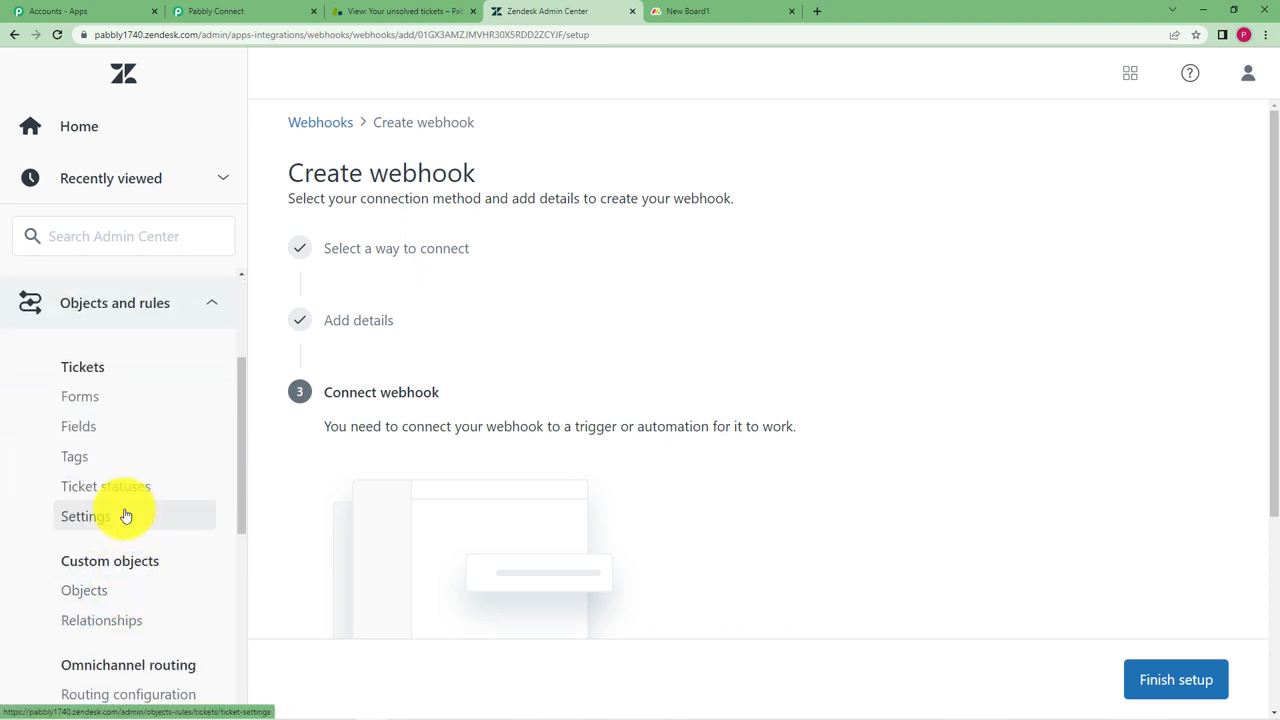
scroll(125, 500, down, 5)
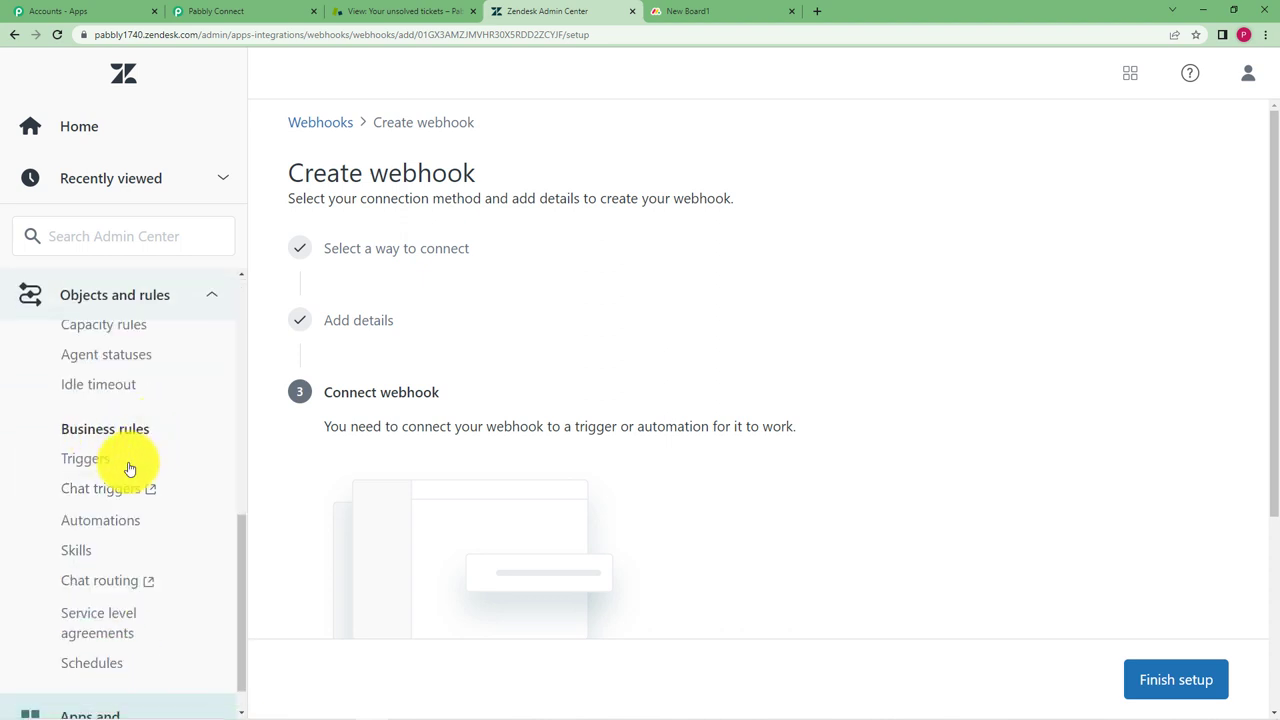
click(94, 462)
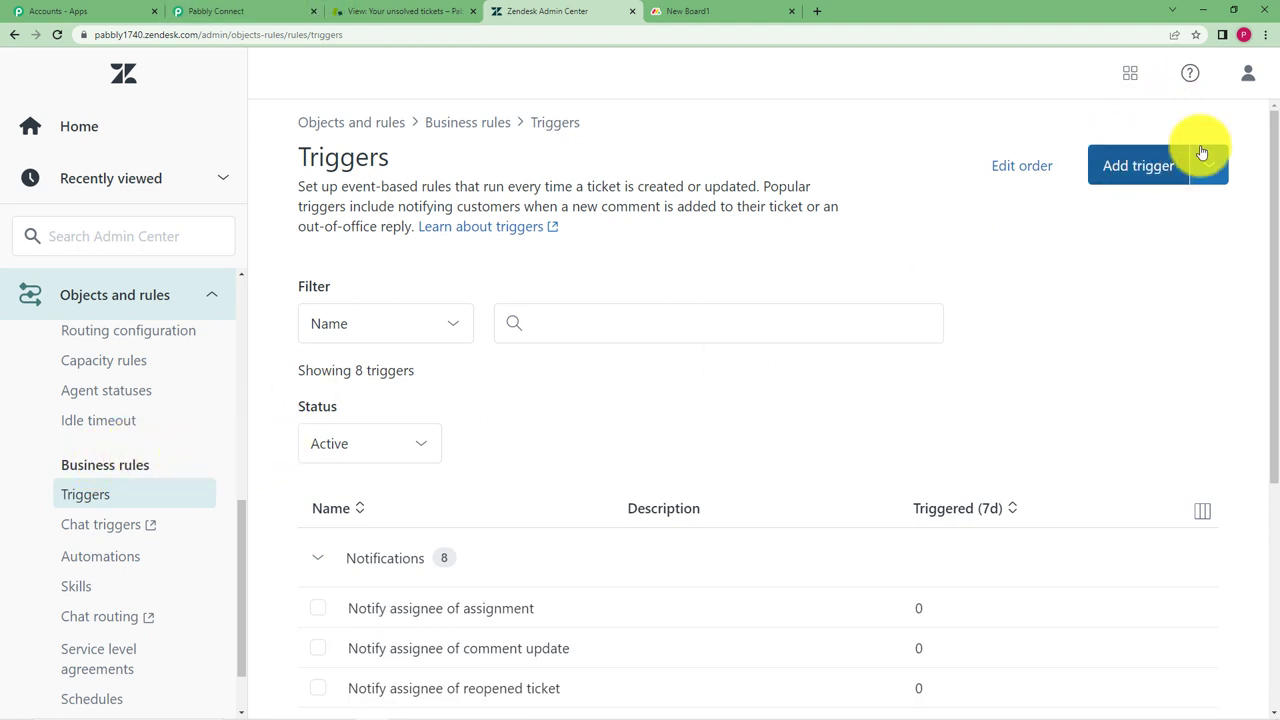
Start a new trigger filed under the Notifications category
click(1137, 170)
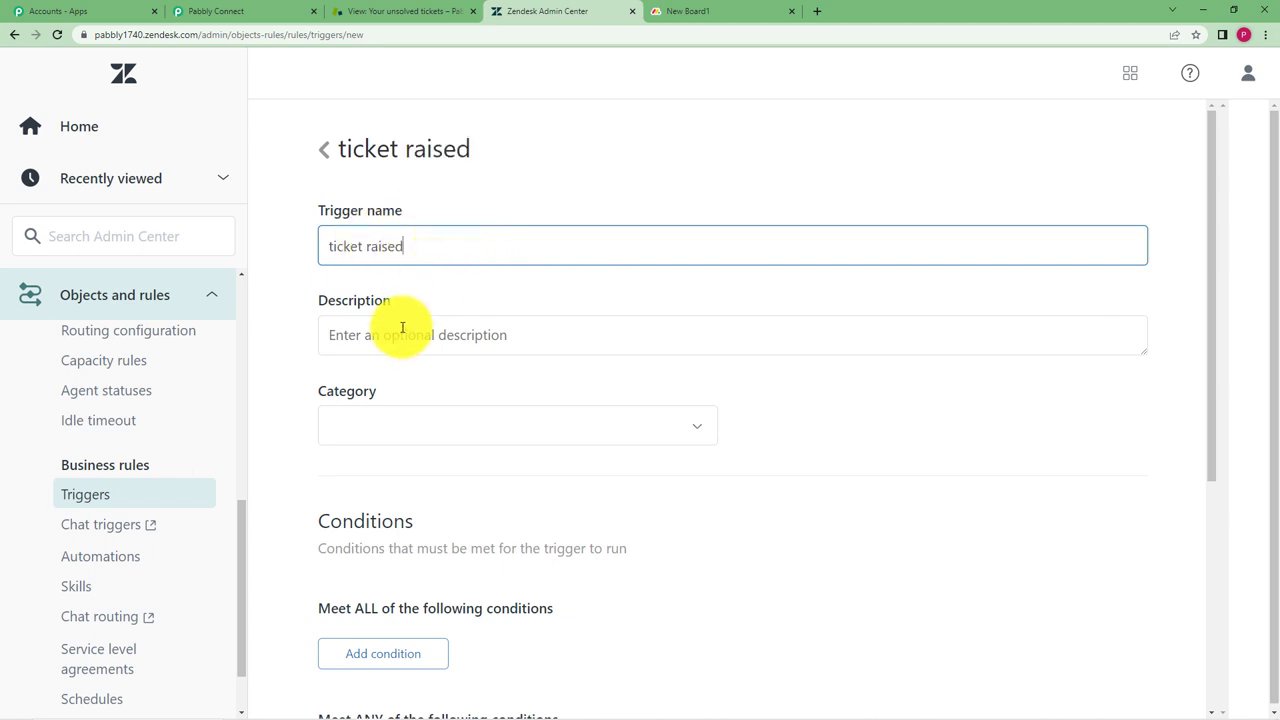
click(411, 431)
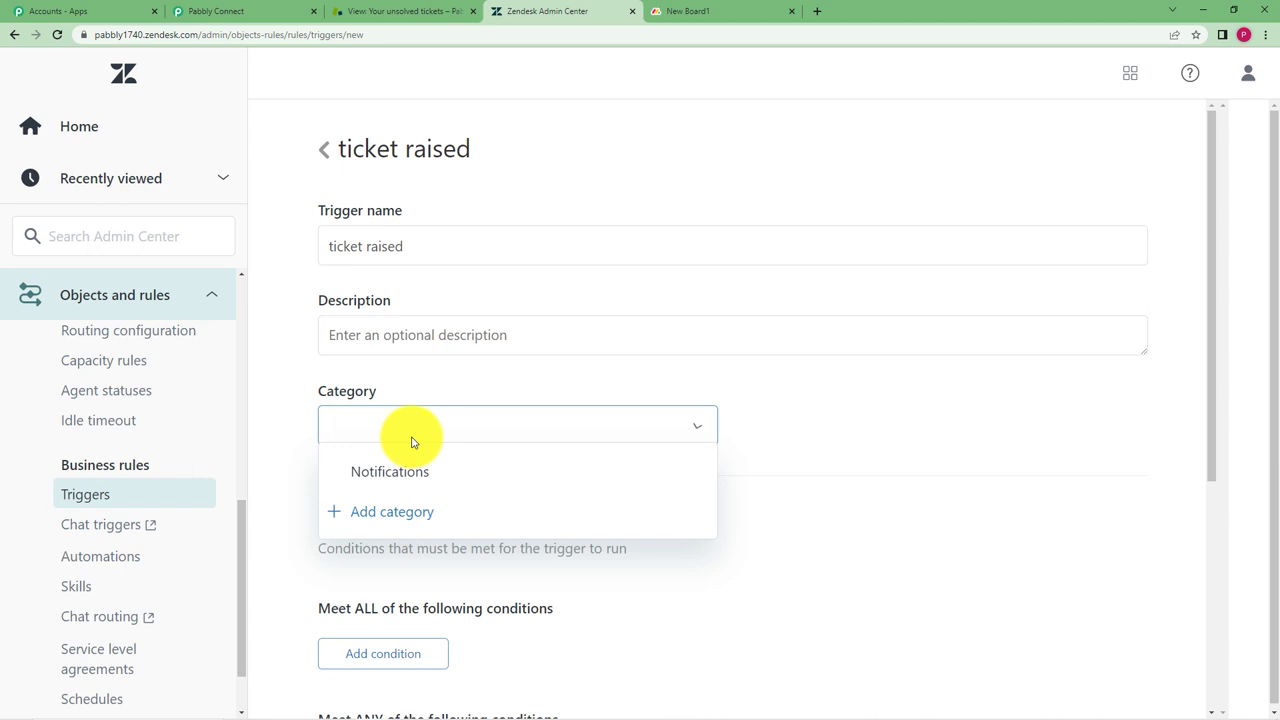
click(373, 479)
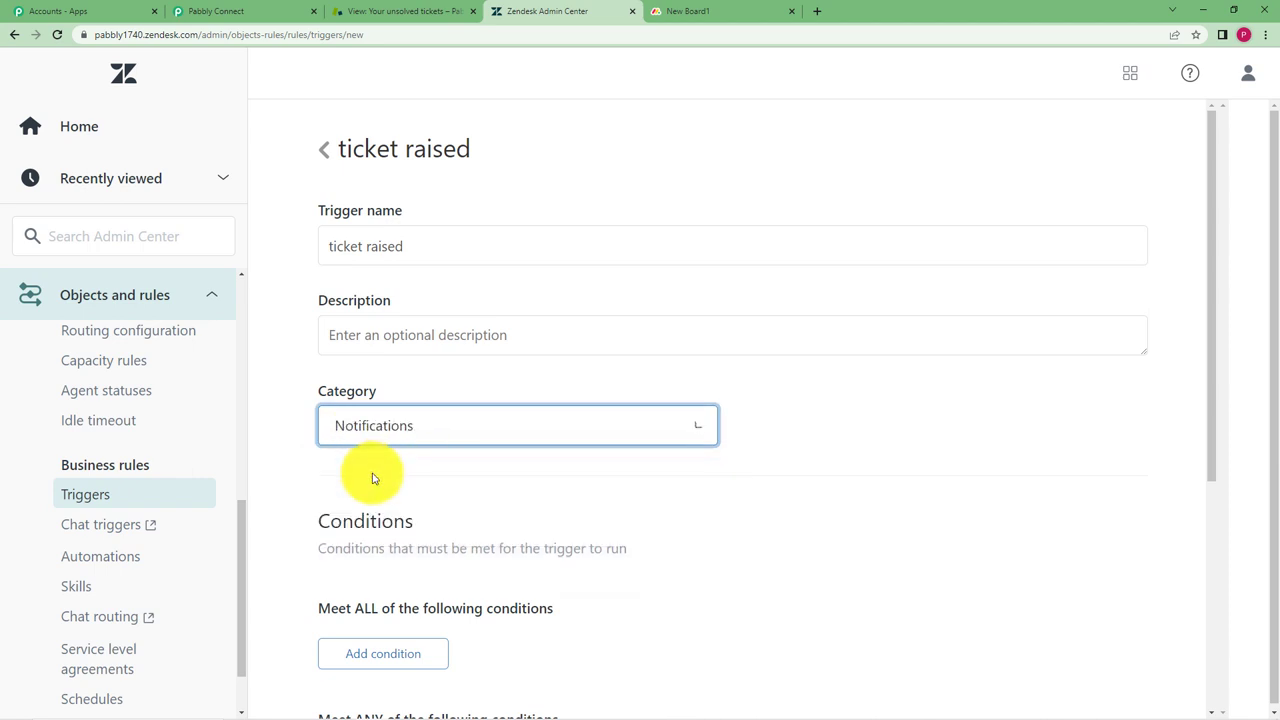
click(407, 262)
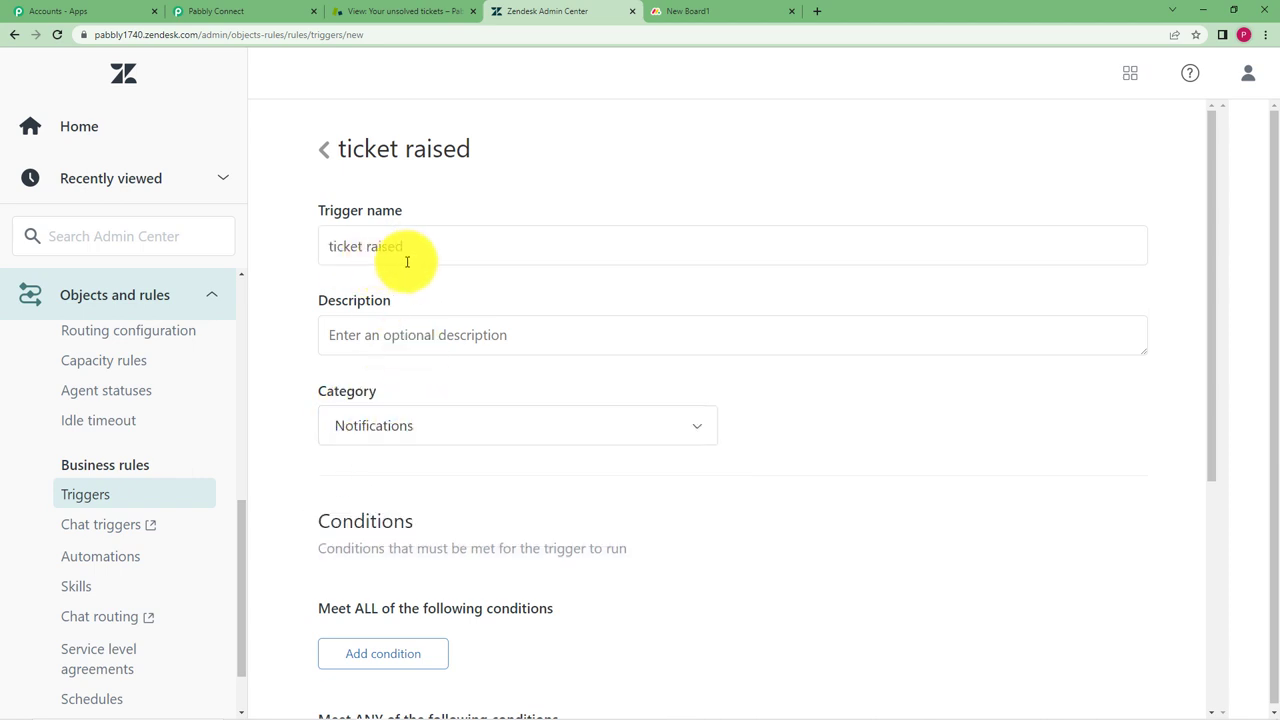
scroll(314, 503, down, 2)
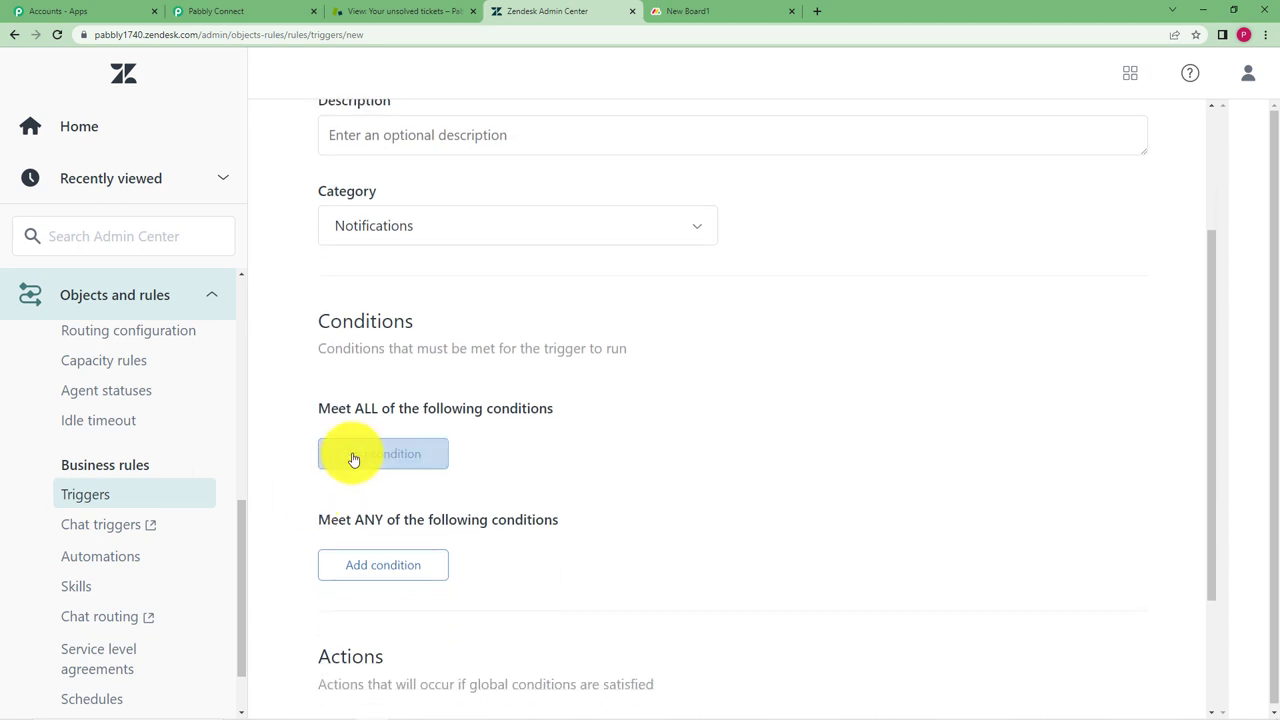
Add a must-meet condition: Ticket Is Created
click(351, 457)
scroll(423, 366, down, 3)
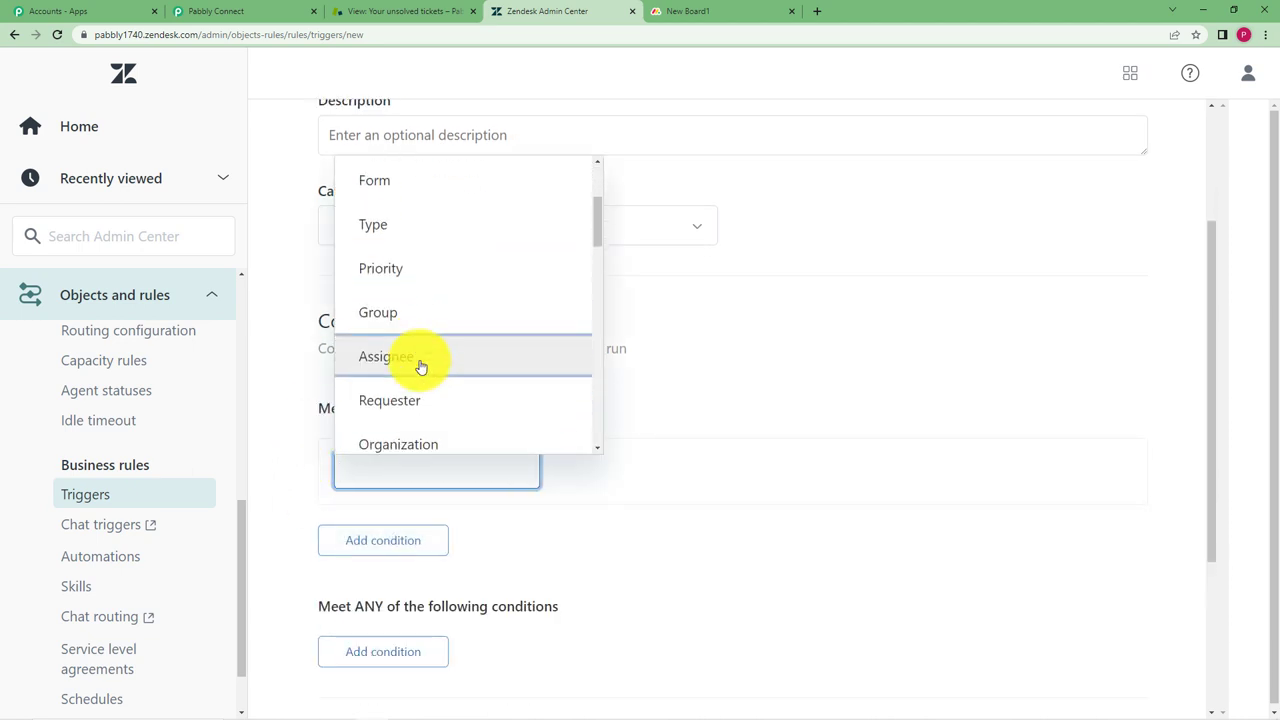
scroll(421, 366, down, 4)
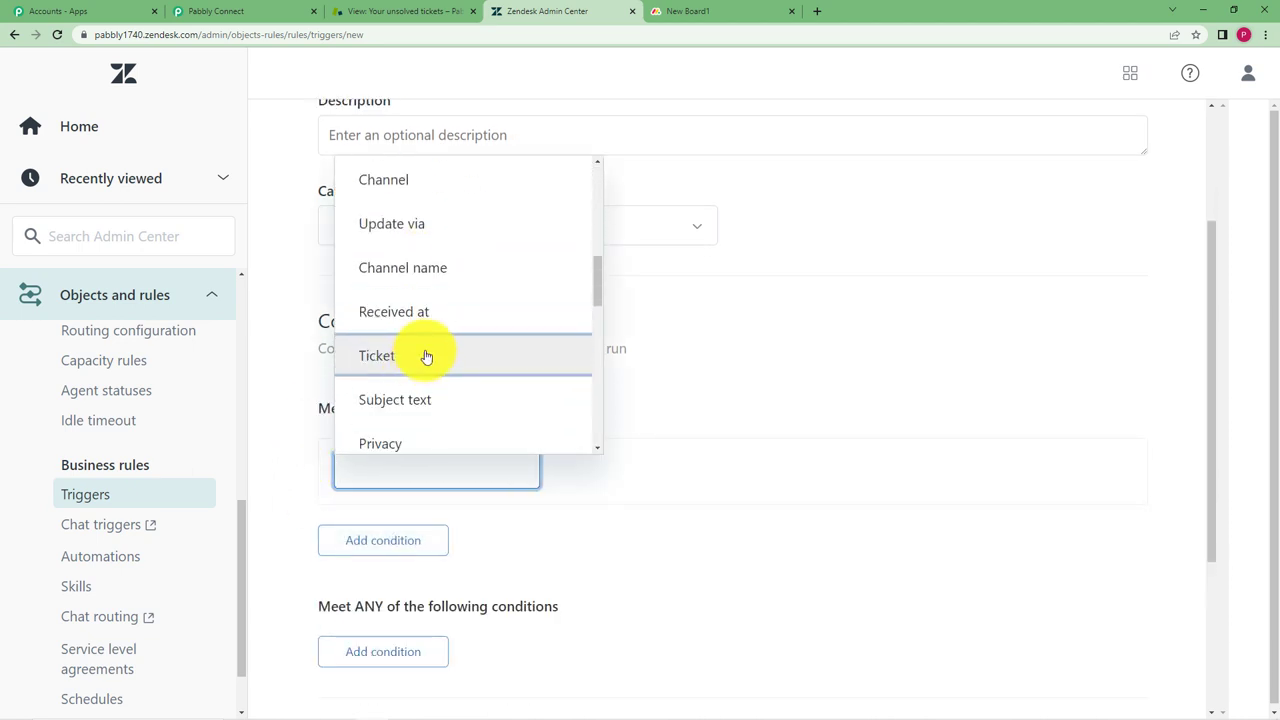
click(423, 358)
click(739, 519)
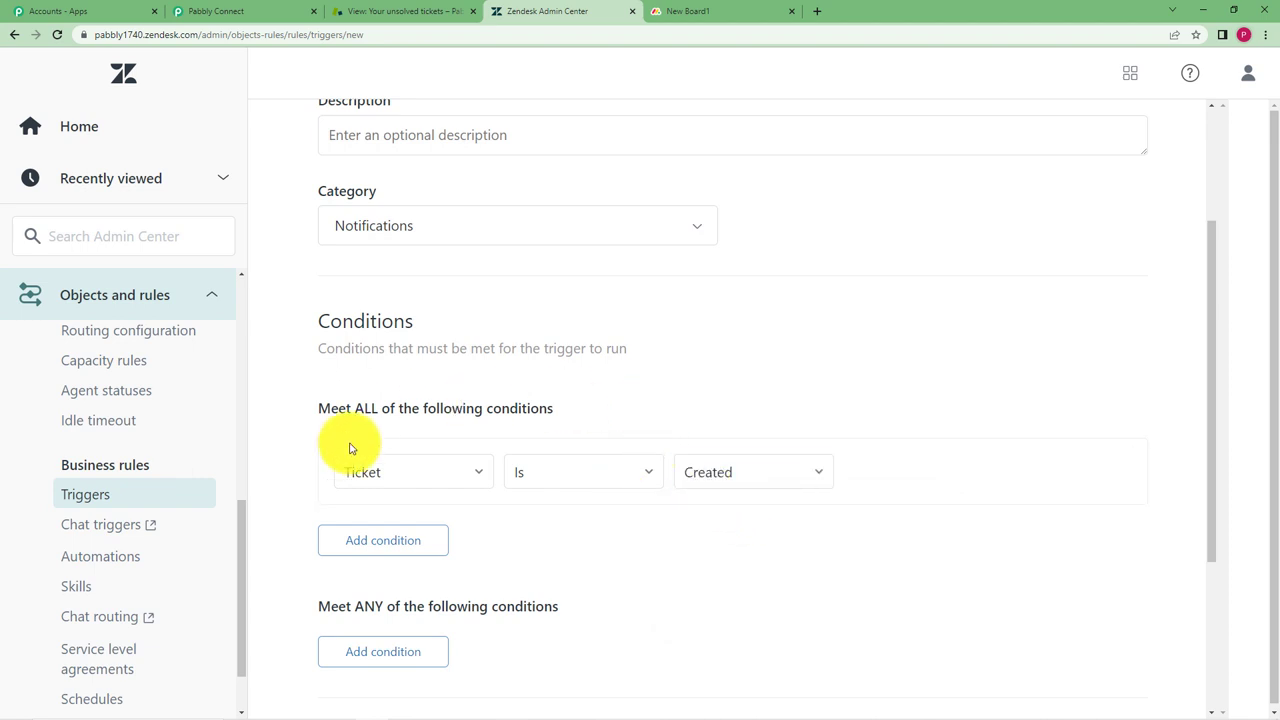
Add an action that notifies an active webhook
scroll(386, 523, down, 3)
click(369, 563)
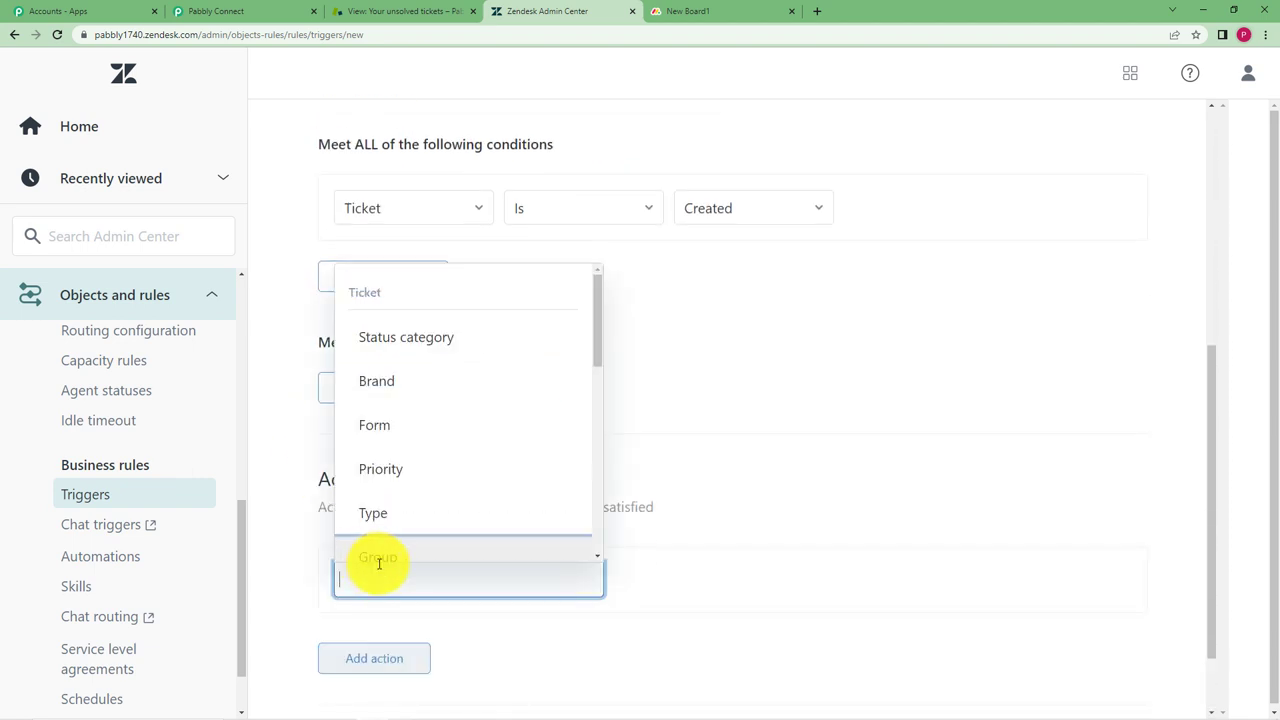
scroll(423, 418, down, 8)
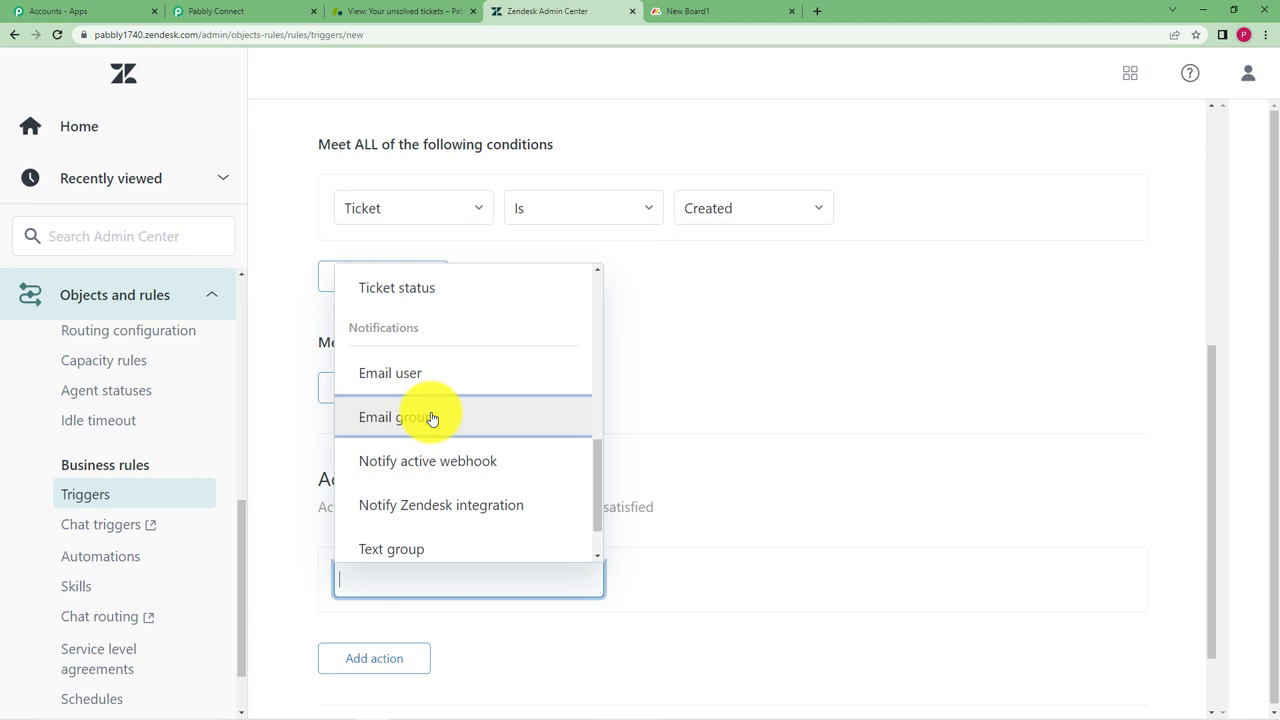
click(471, 413)
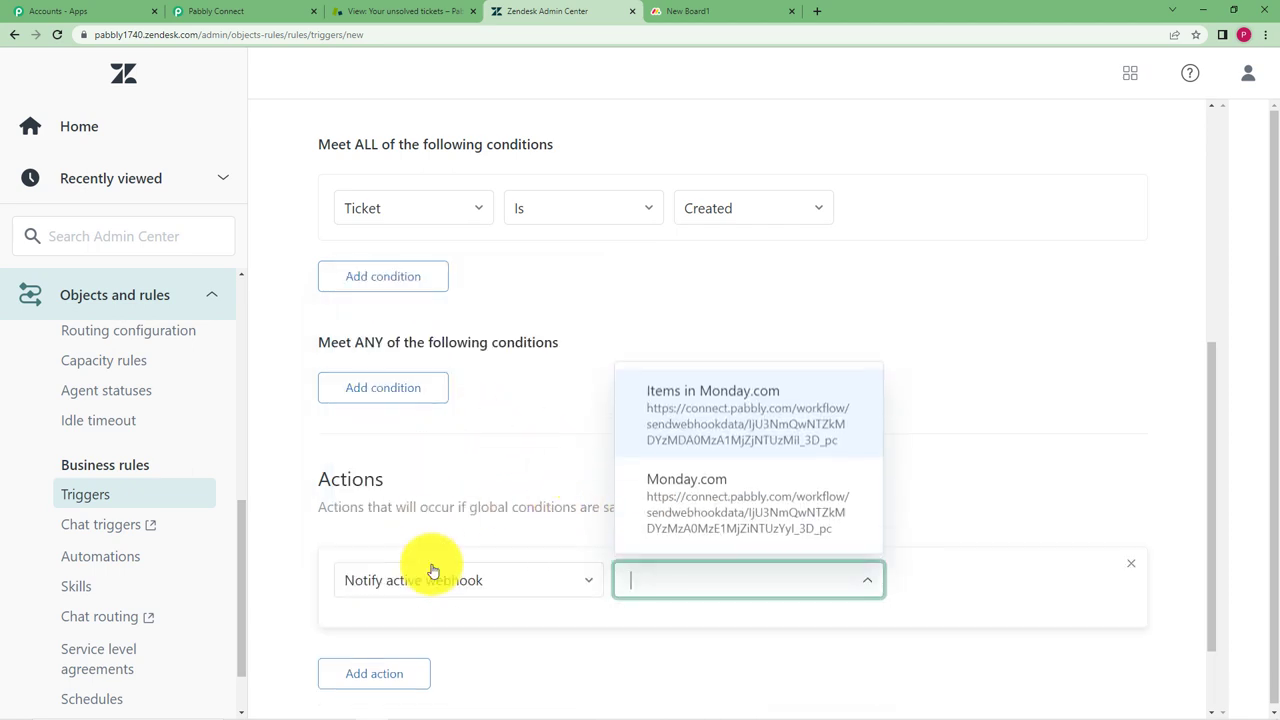
Target the Items in Monday.com webhook and paste Pabbly's ticket-field JSON into the JSON body
click(666, 391)
scroll(771, 400, down, 4)
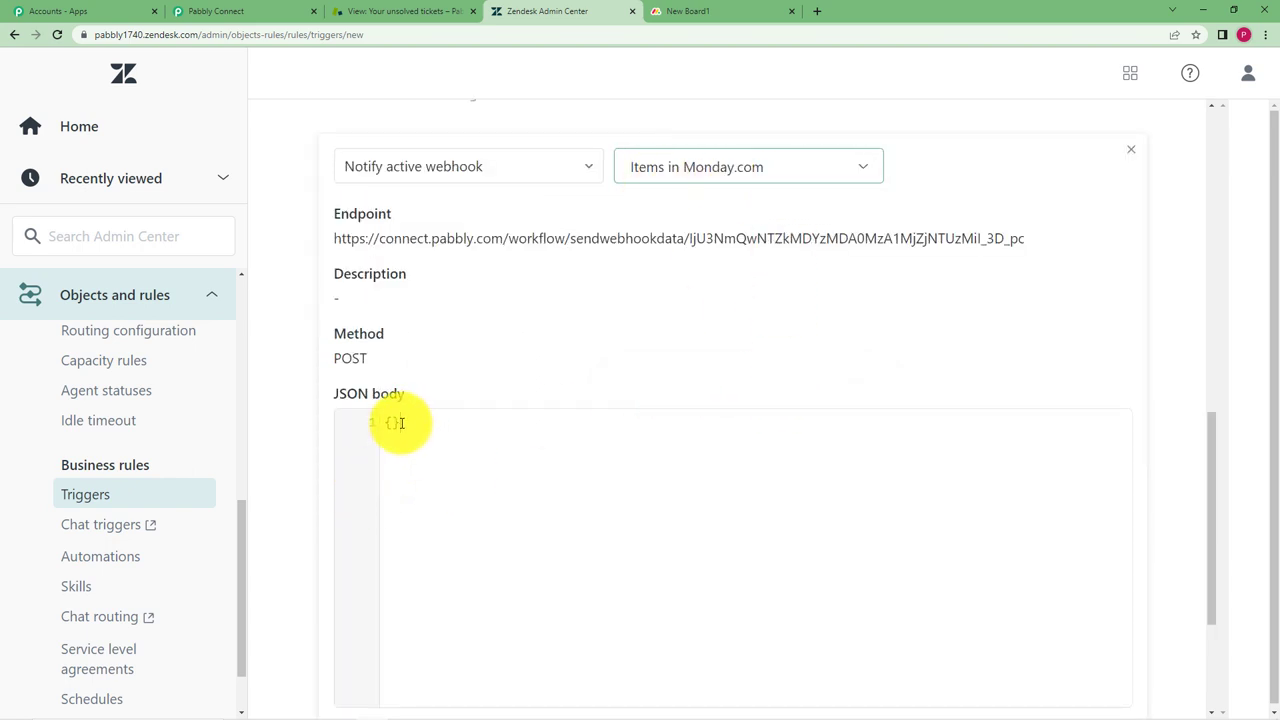
click(300, 11)
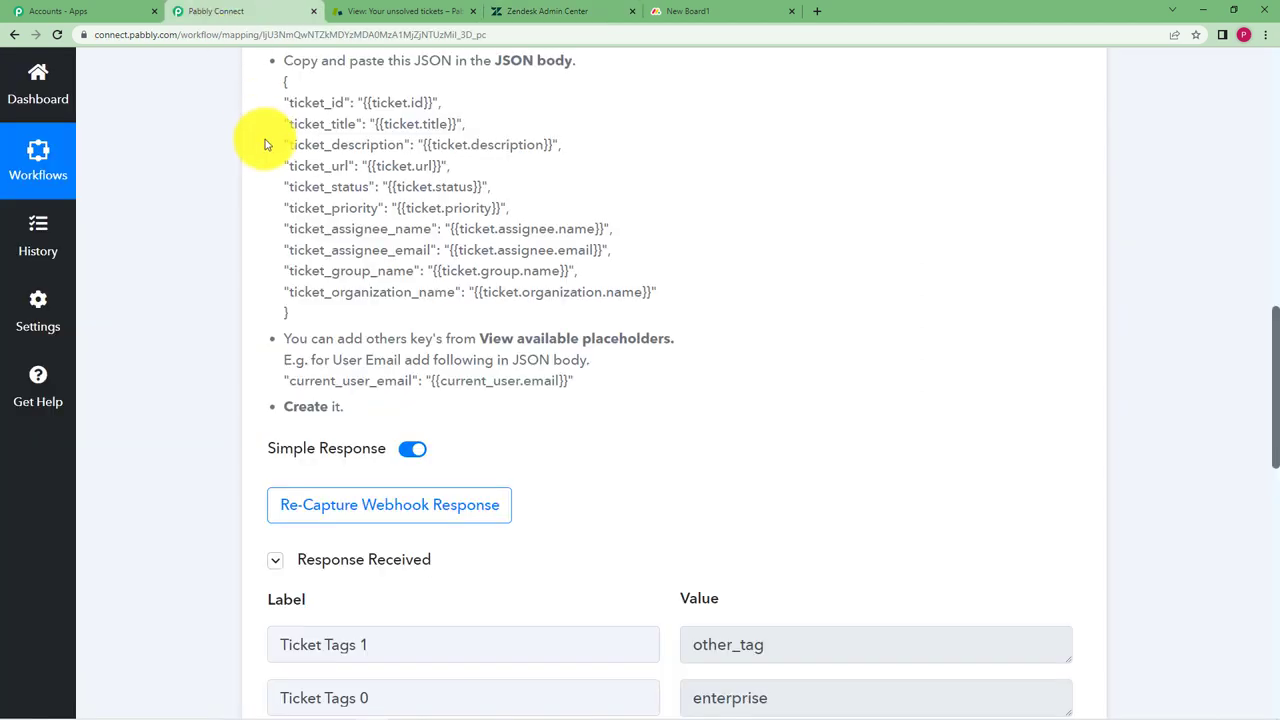
scroll(271, 180, up, 1)
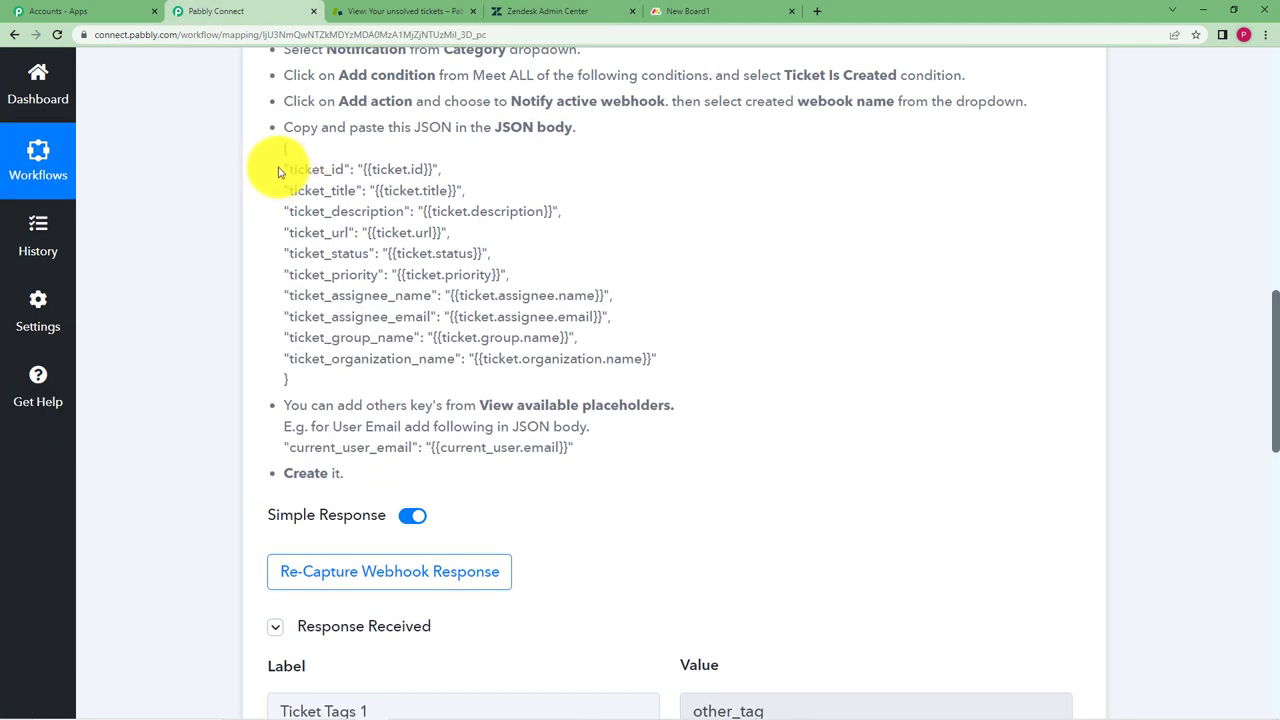
drag(284, 169, 652, 373)
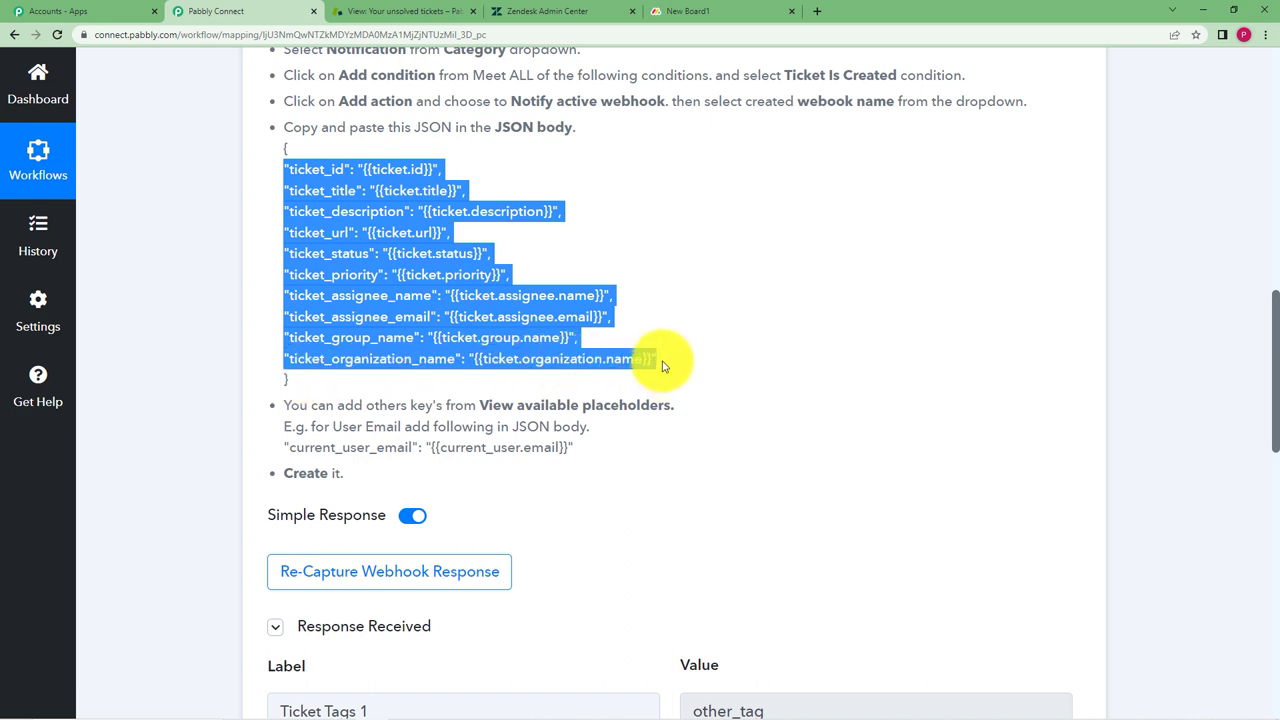
key(ctrl+c)
click(566, 11)
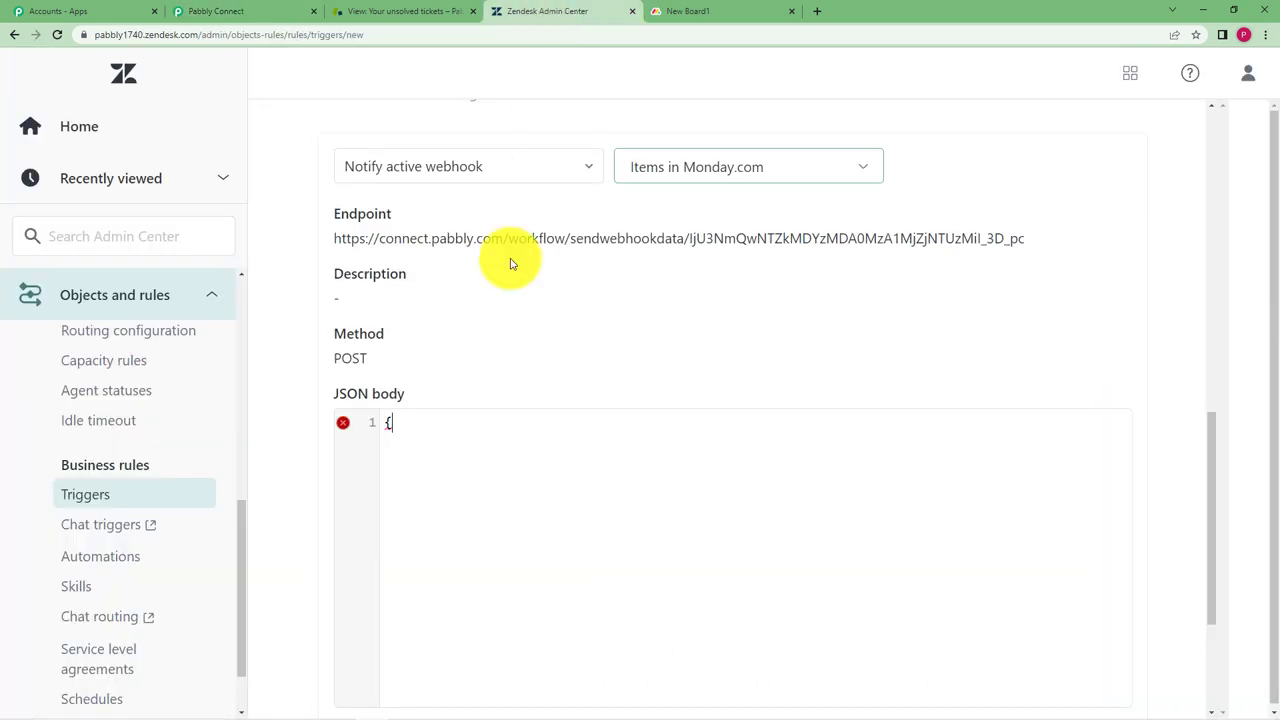
click(441, 452)
key(ctrl+v)
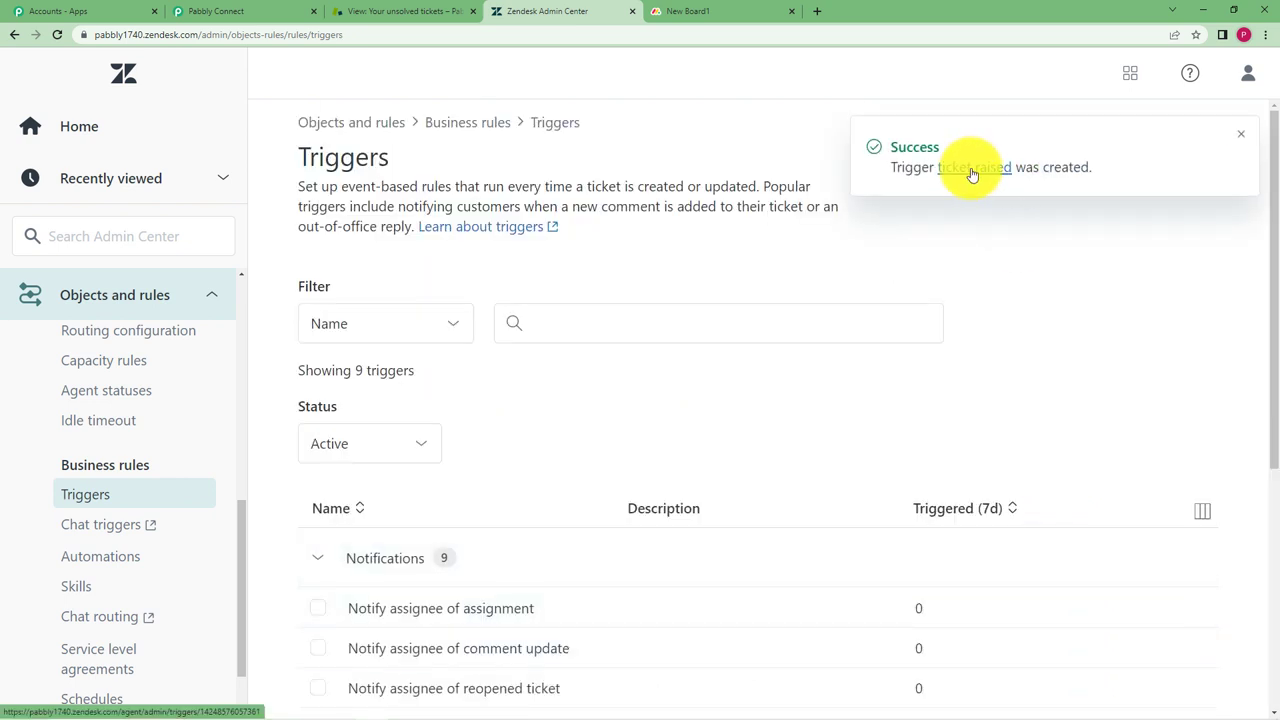
Re-capture the webhook response in Pabbly, confirming Yes, then go back to the Zendesk triggers list
click(230, 10)
click(510, 475)
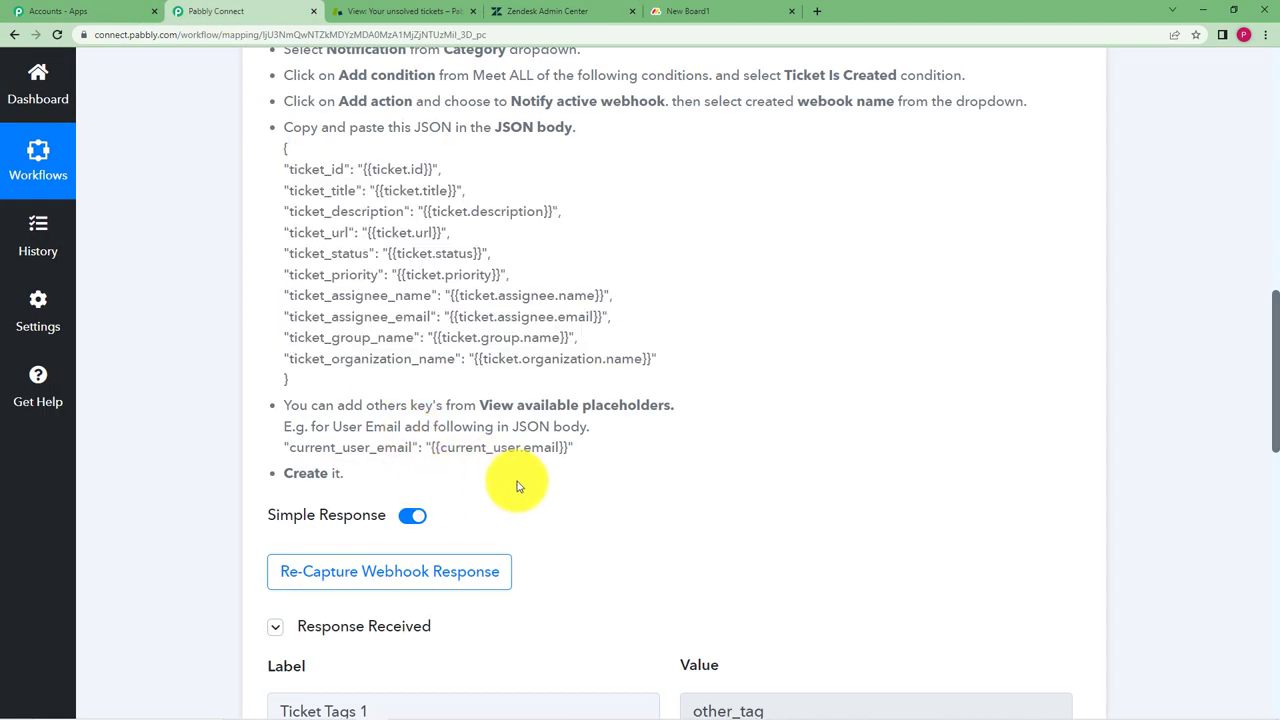
scroll(330, 540, down, 3)
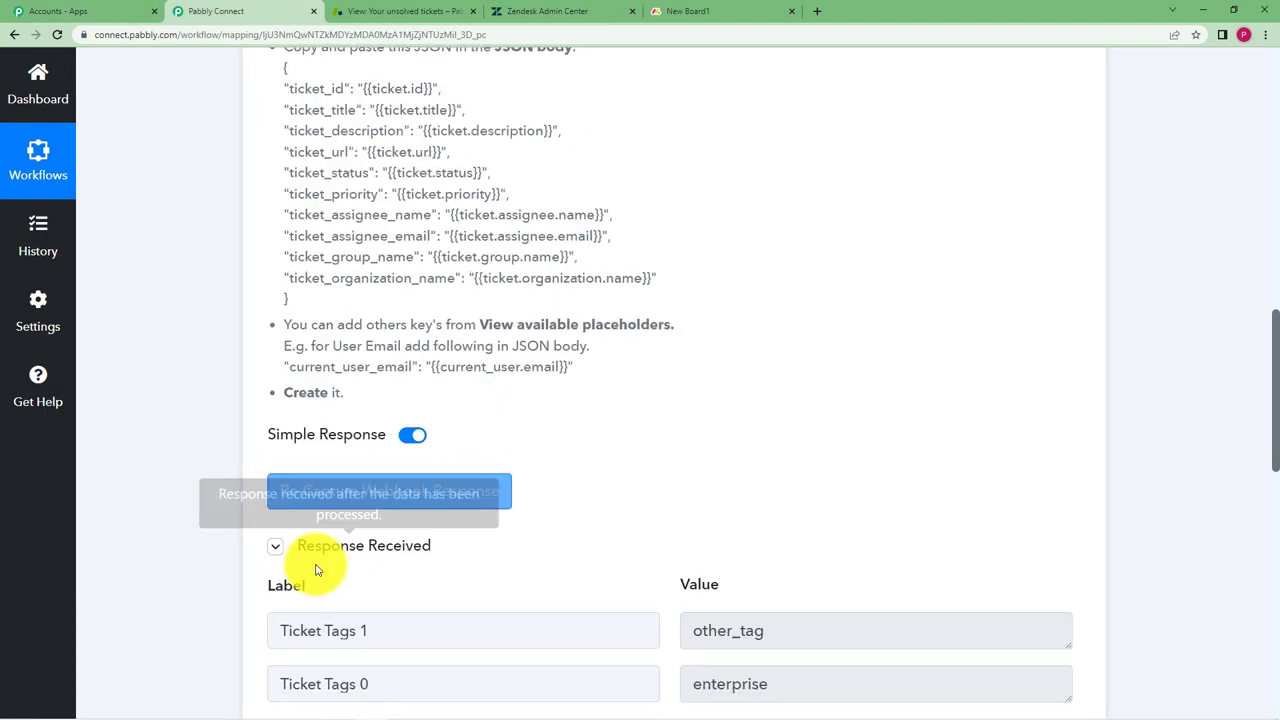
scroll(592, 574, down, 1)
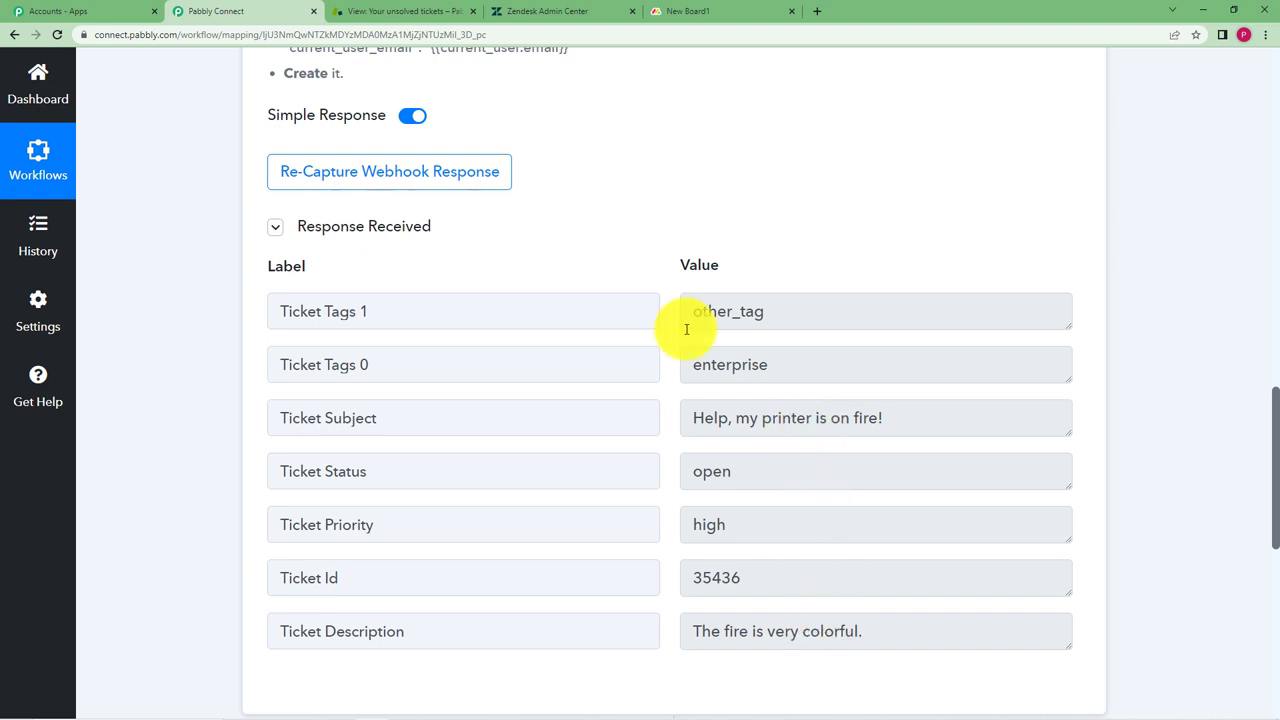
click(327, 172)
click(588, 497)
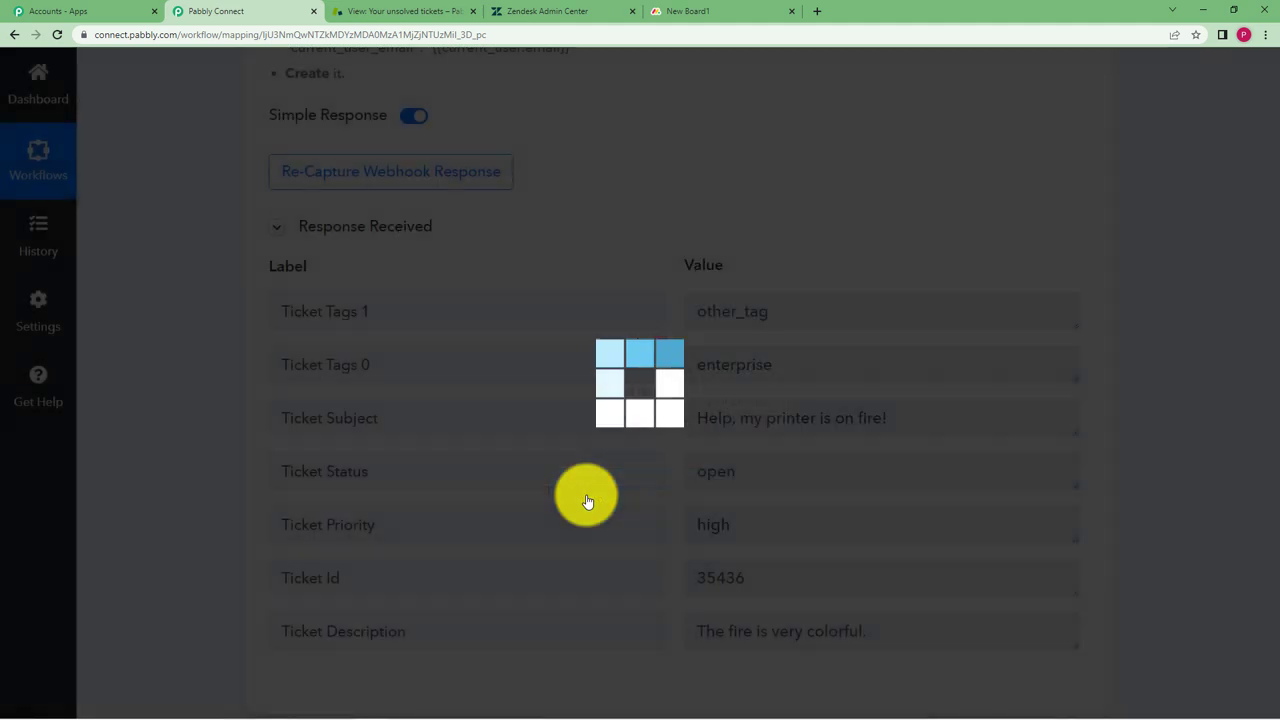
click(530, 10)
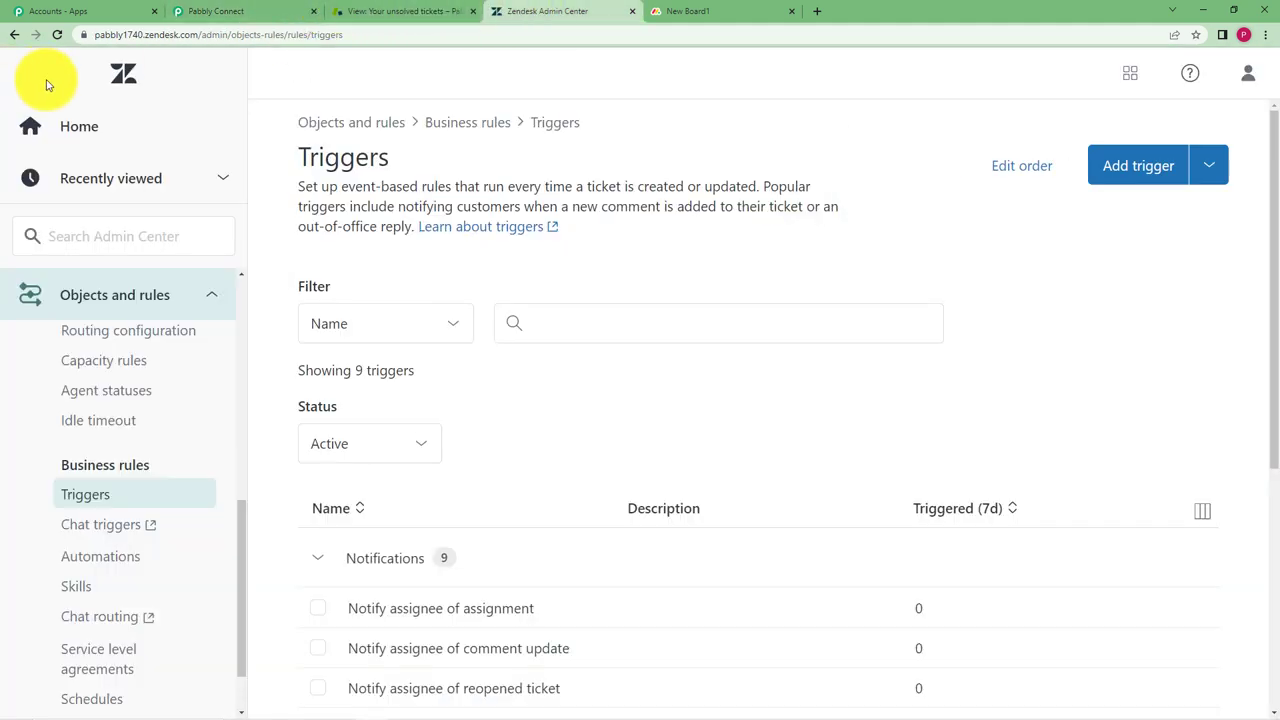
Start a new ticket and create a new end user with name and e-mail as requester
click(85, 122)
click(360, 10)
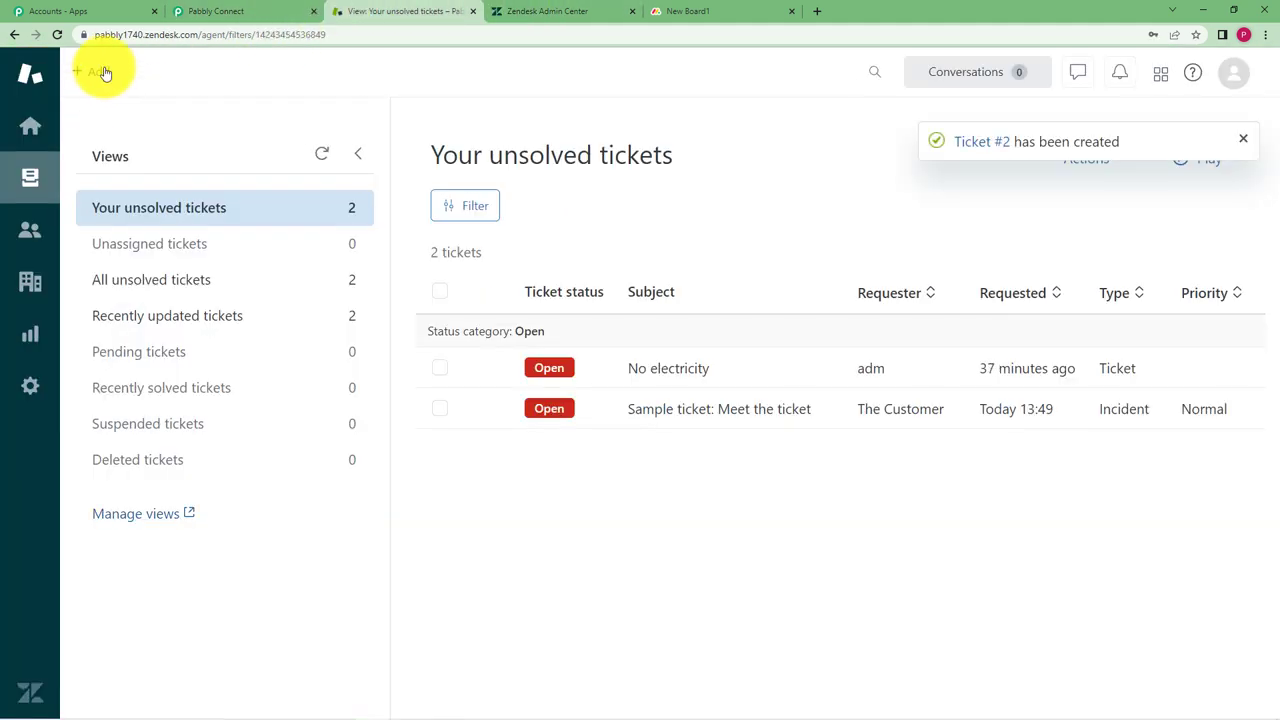
click(105, 73)
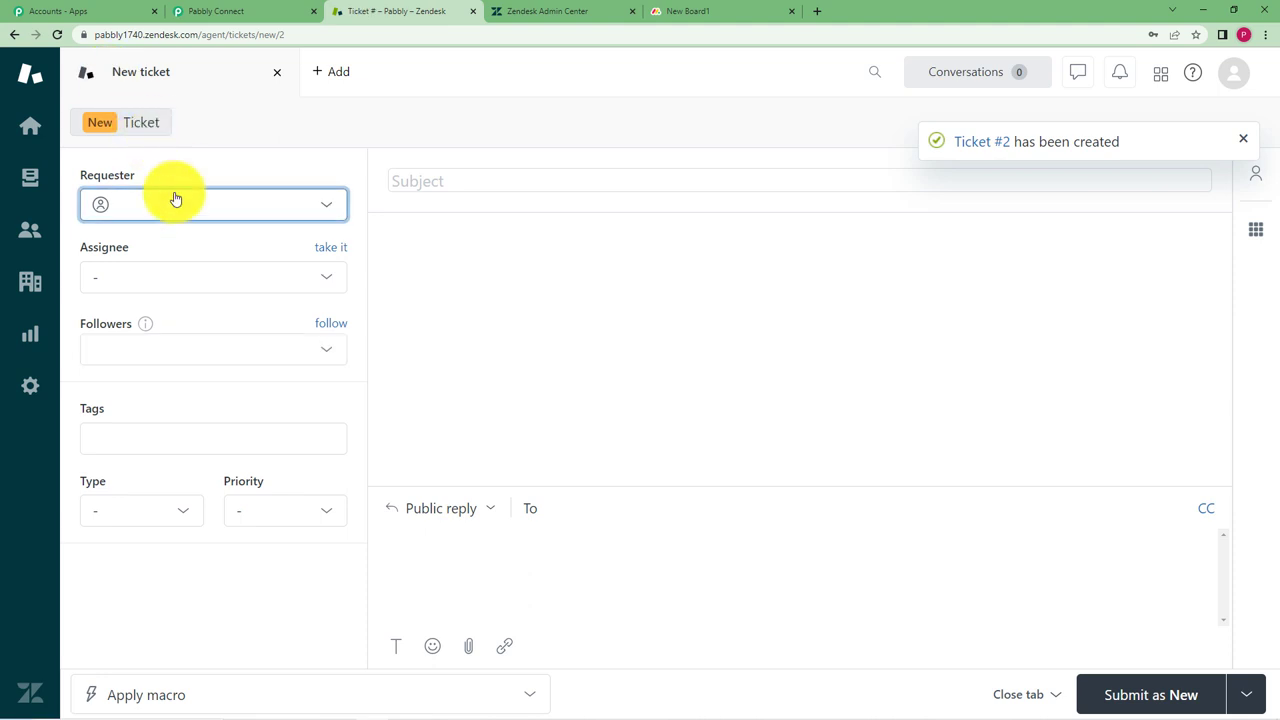
click(177, 205)
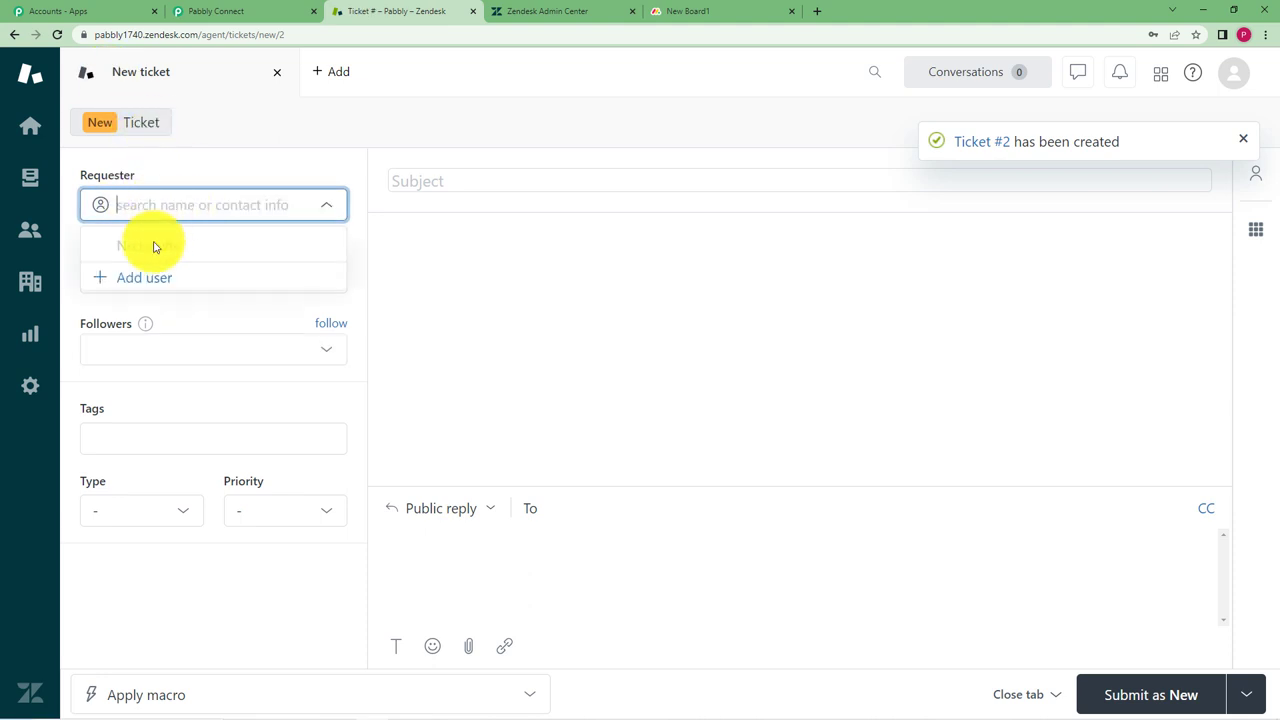
click(146, 277)
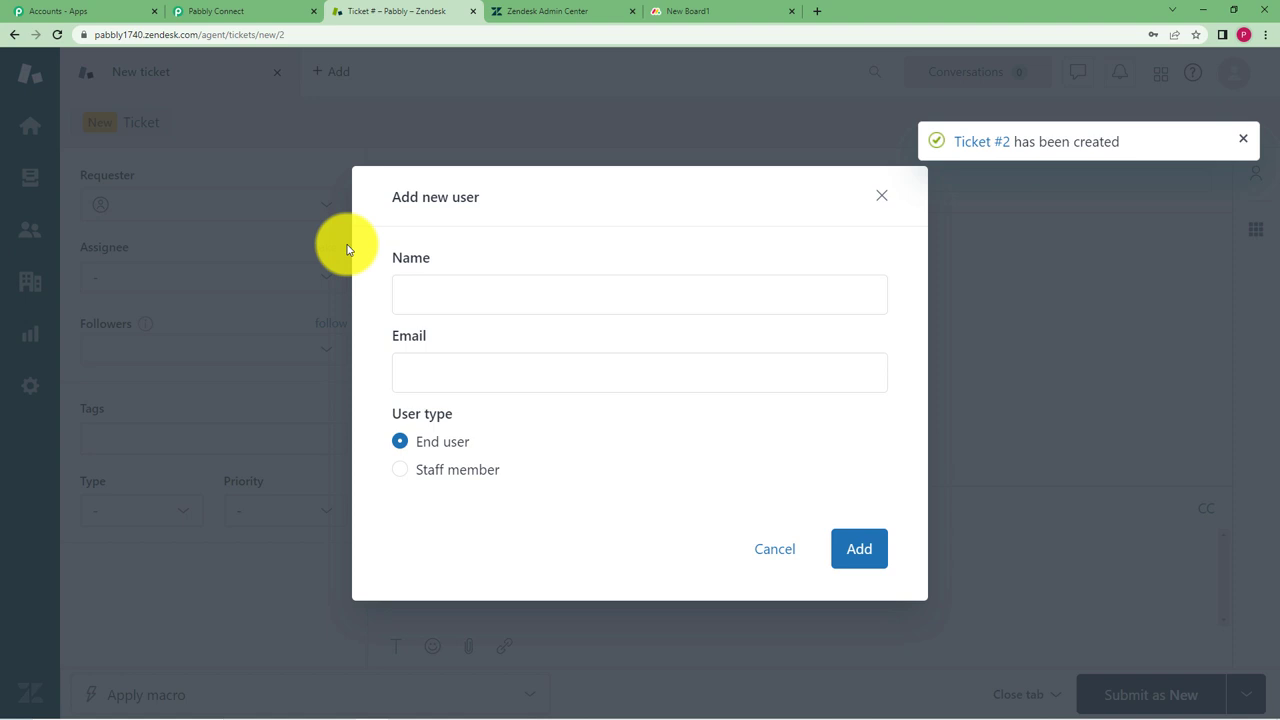
click(471, 297)
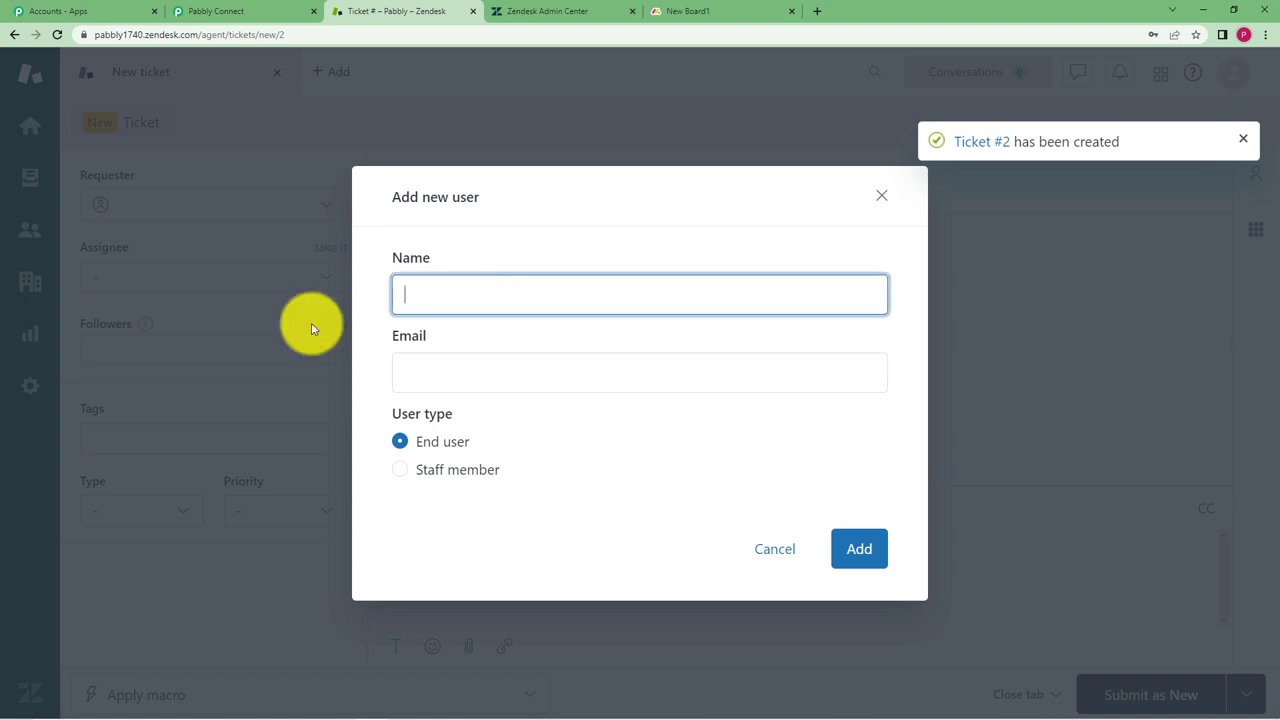
click(434, 382)
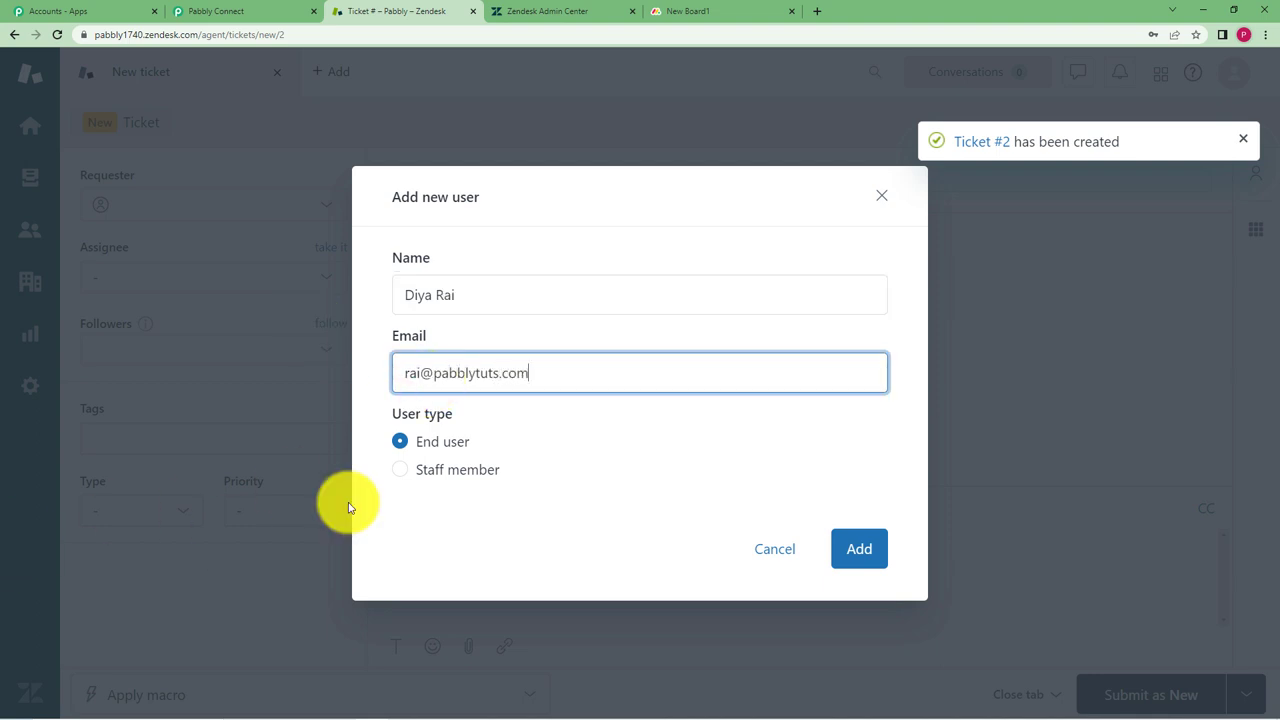
click(848, 545)
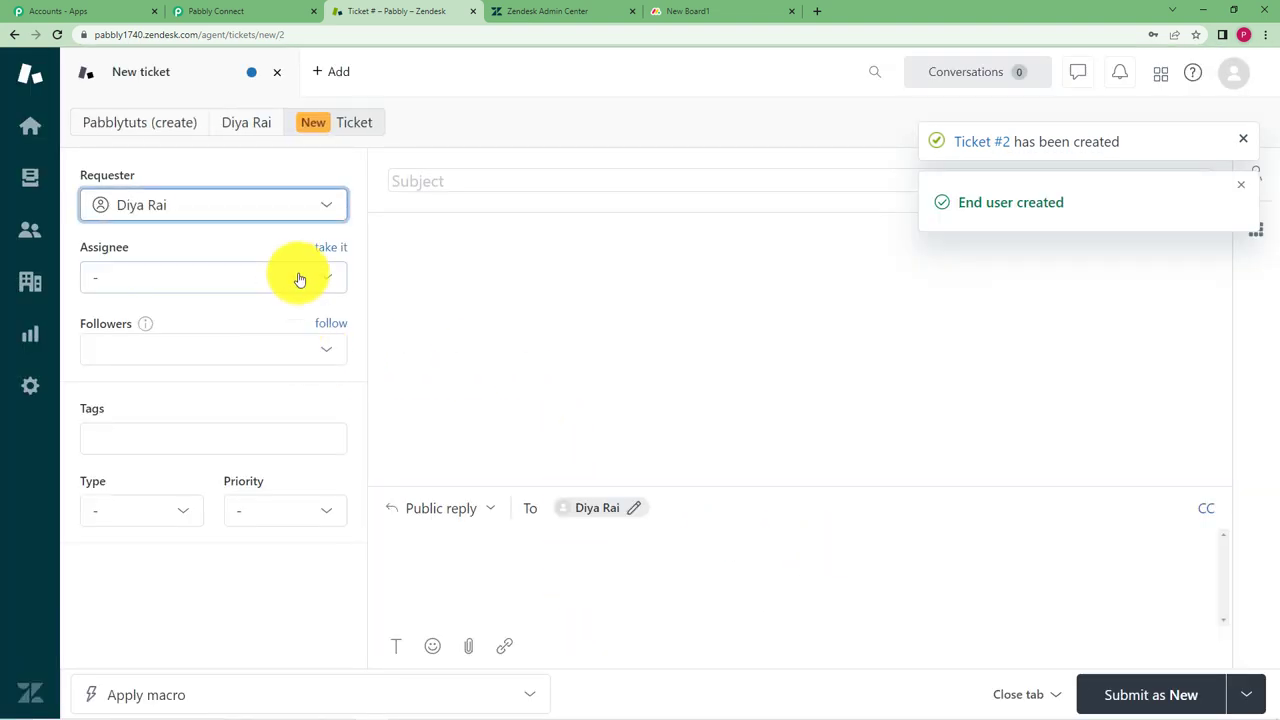
Assign to Support agent, add subject 'The printer is not working.' and a repair comment, then submit as New
click(303, 277)
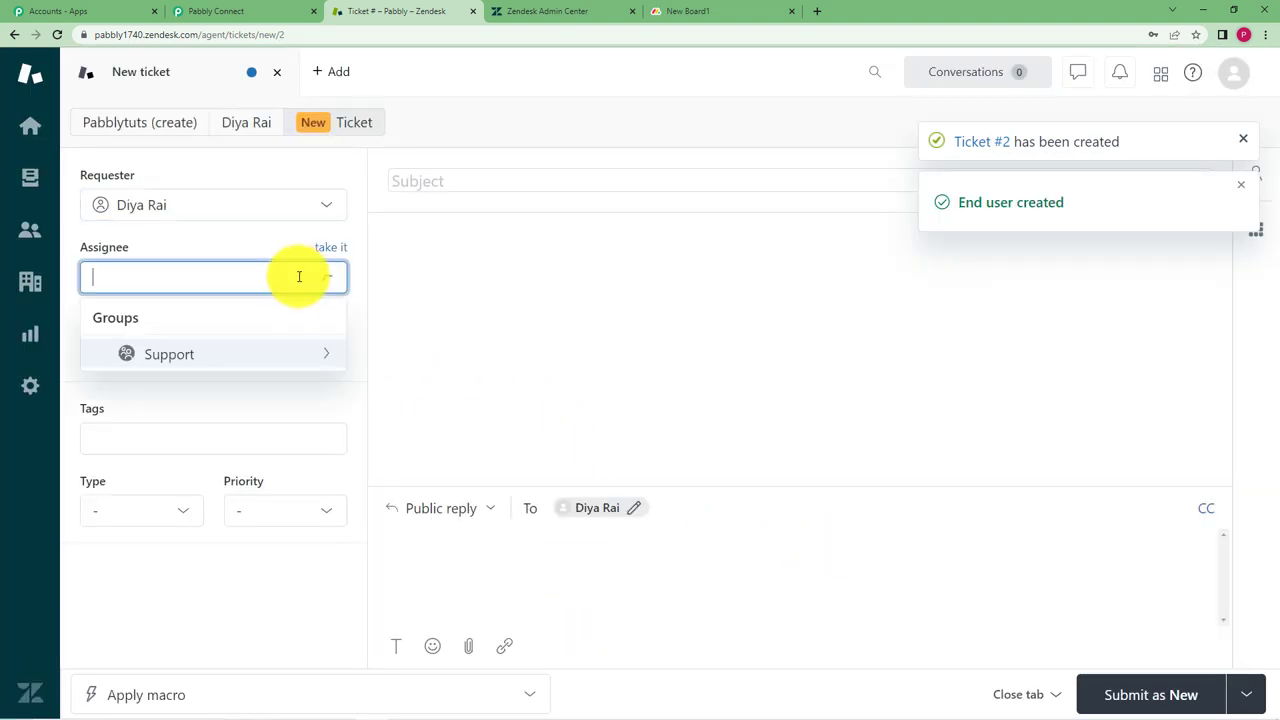
click(273, 358)
click(271, 391)
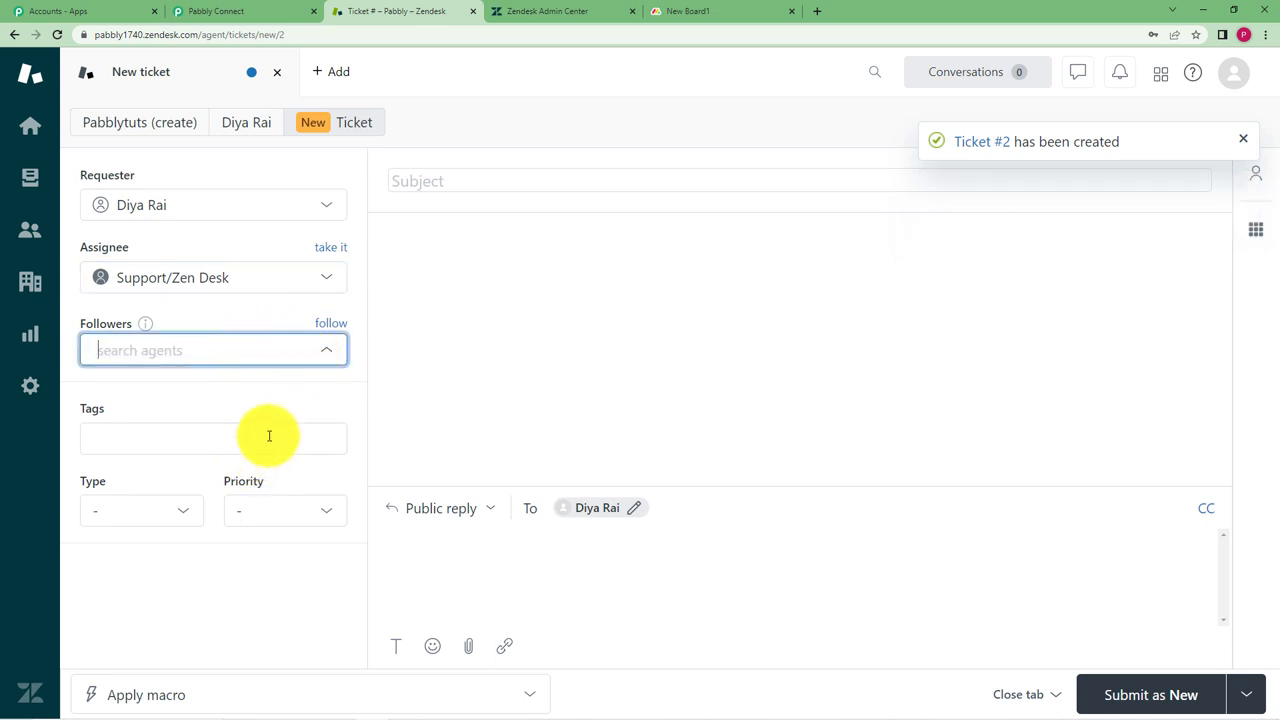
click(437, 183)
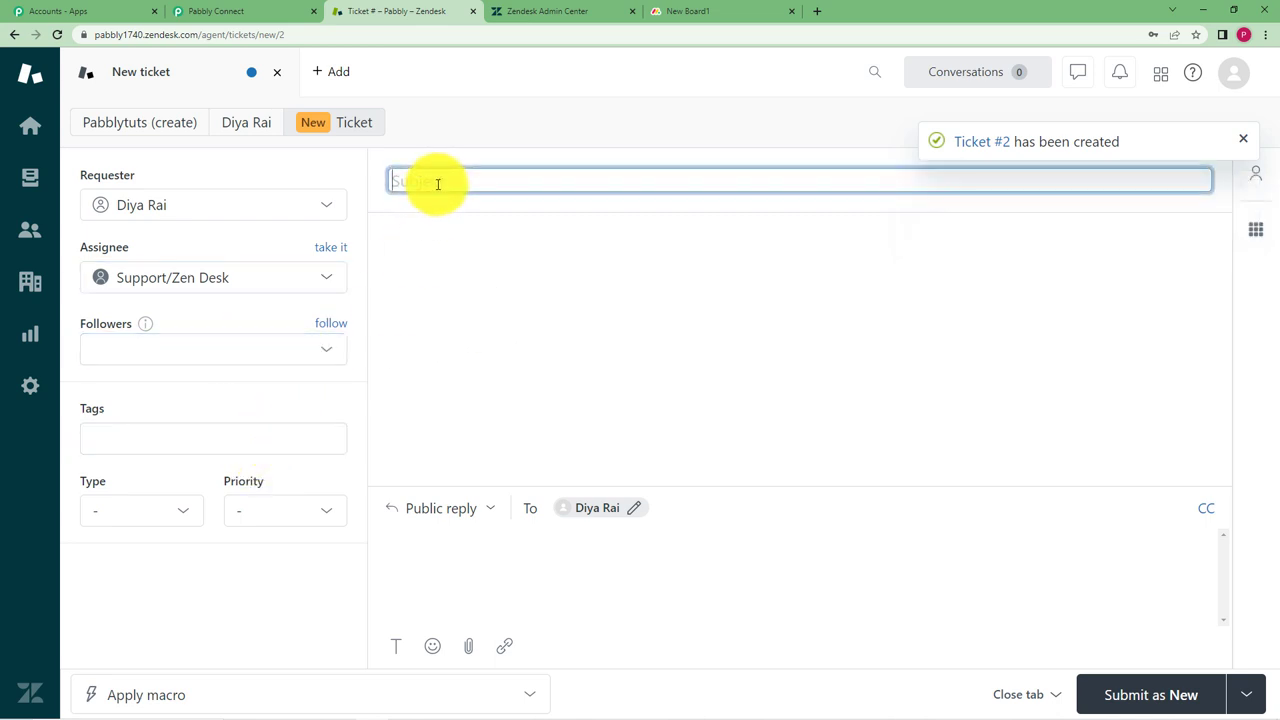
text(The printer is not working.)
click(520, 605)
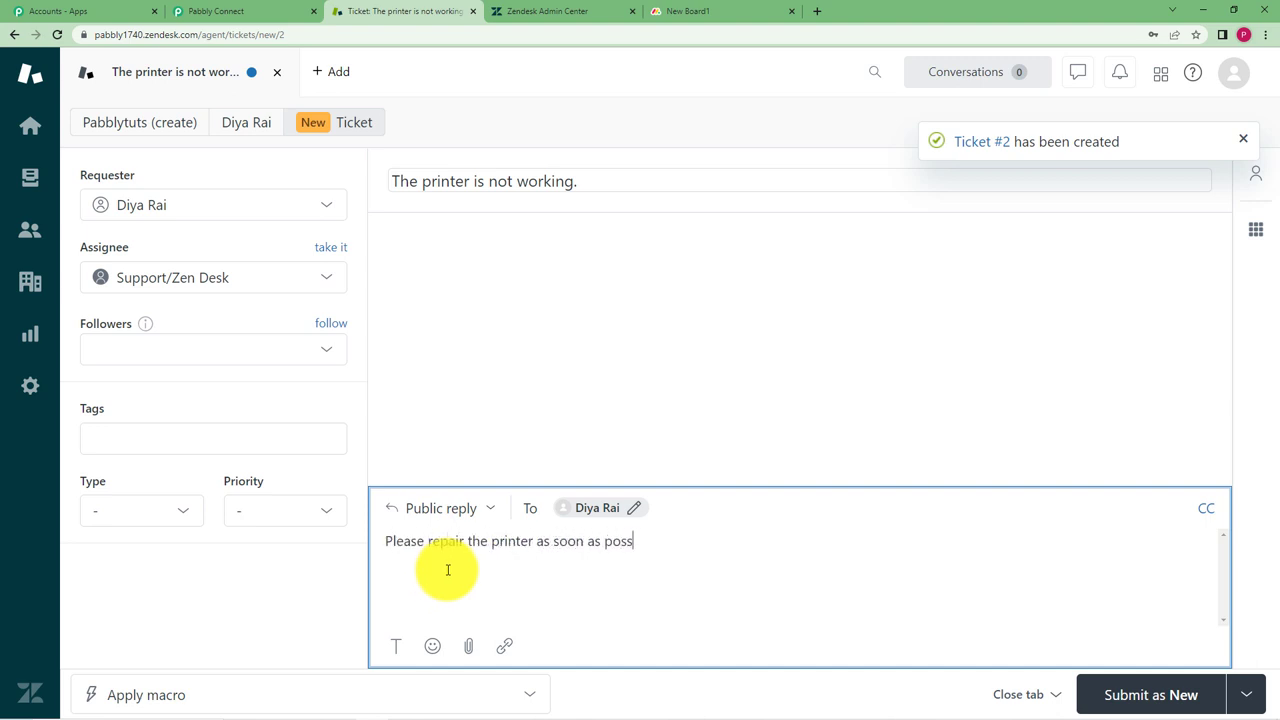
click(1175, 695)
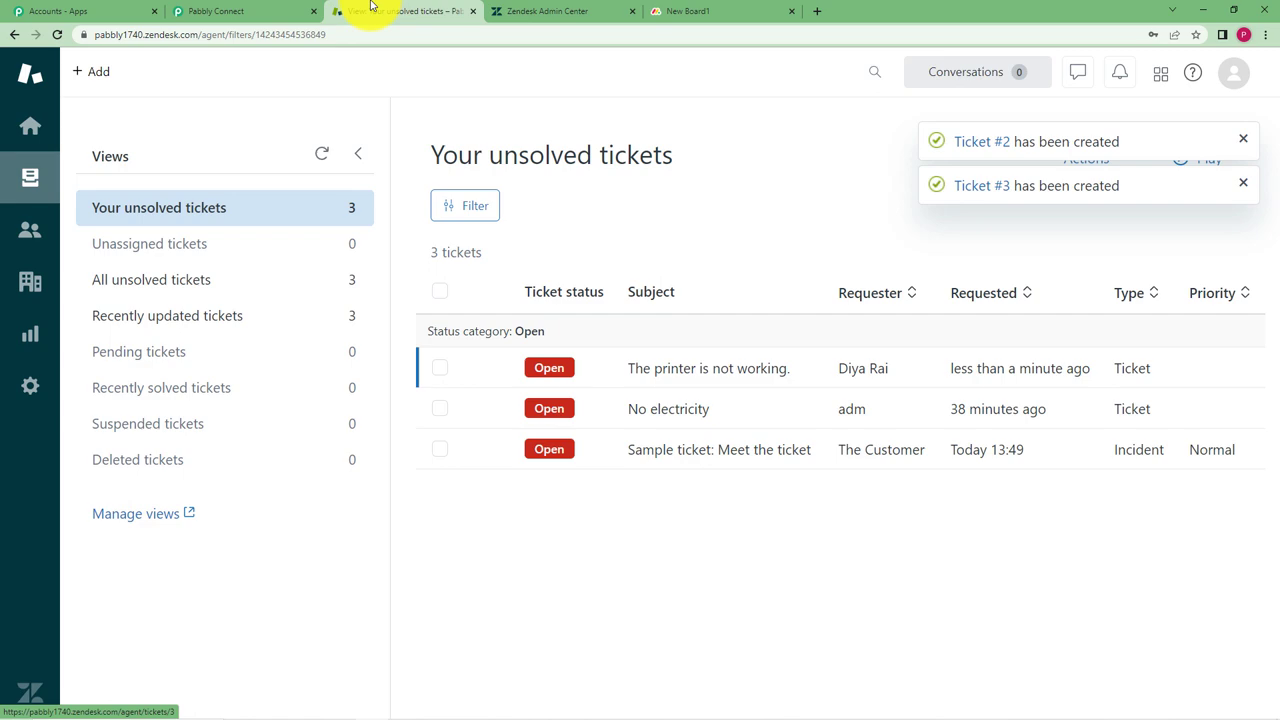
Check the captured ticket title, Open status and assignee in the trigger's Response Received
click(252, 8)
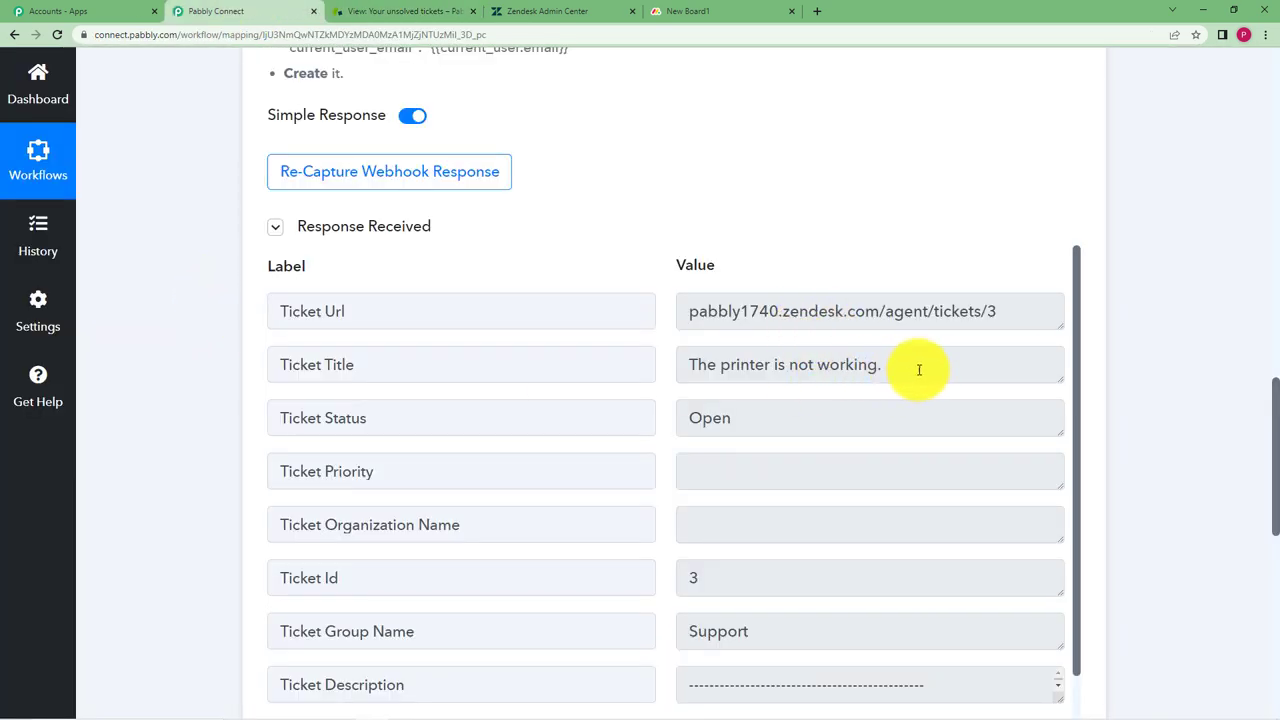
click(919, 370)
scroll(777, 330, down, 1)
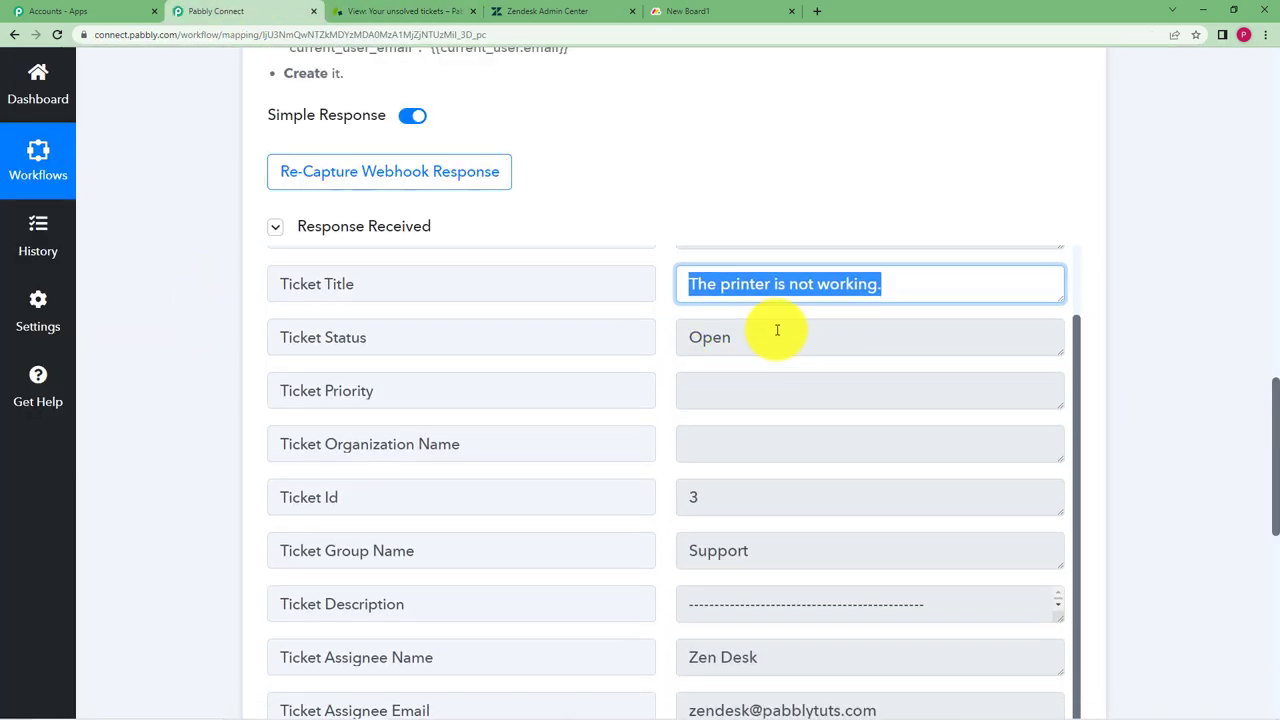
click(777, 337)
scroll(666, 451, down, 3)
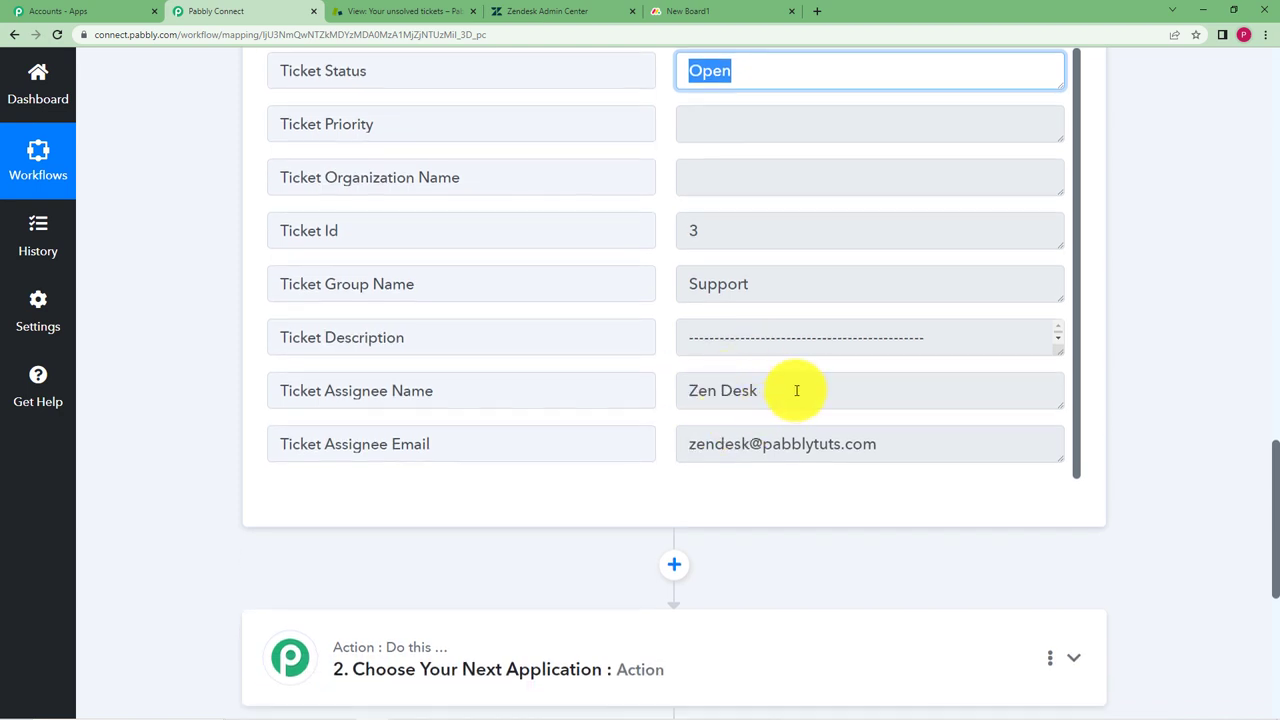
click(796, 390)
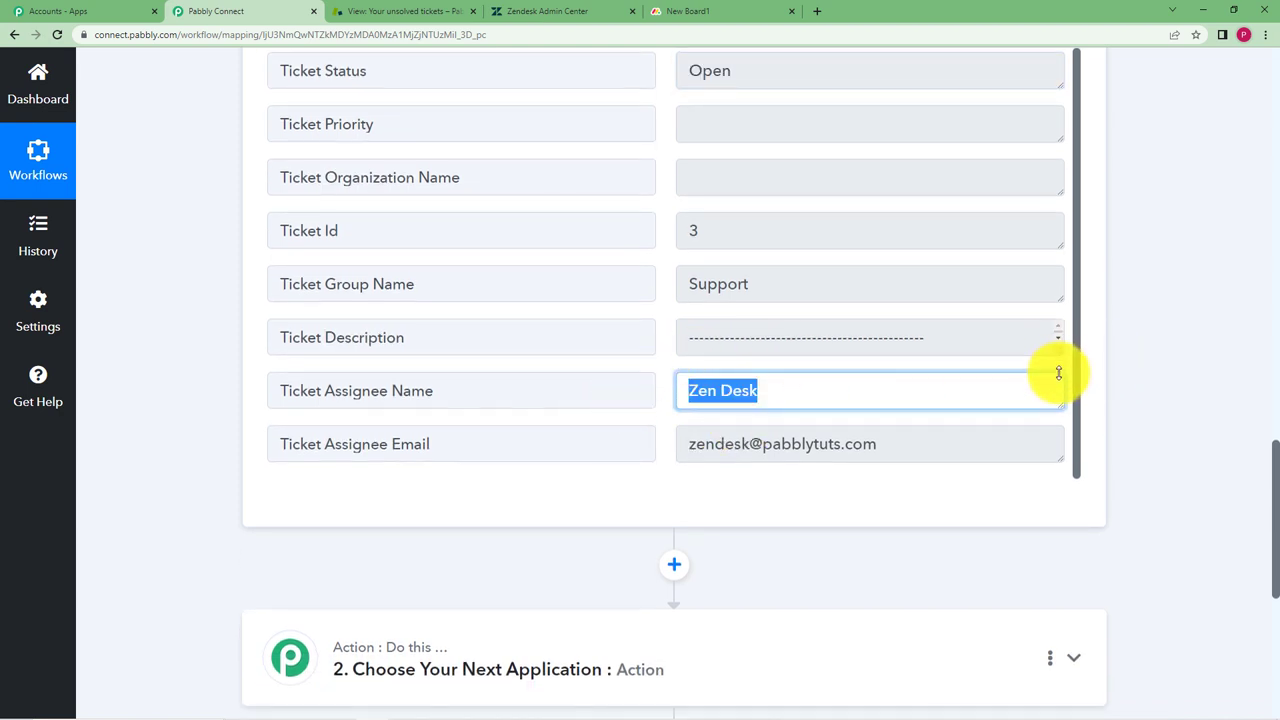
Enlarge the Ticket Description field and read the printer repair request
drag(1058, 372, 1067, 488)
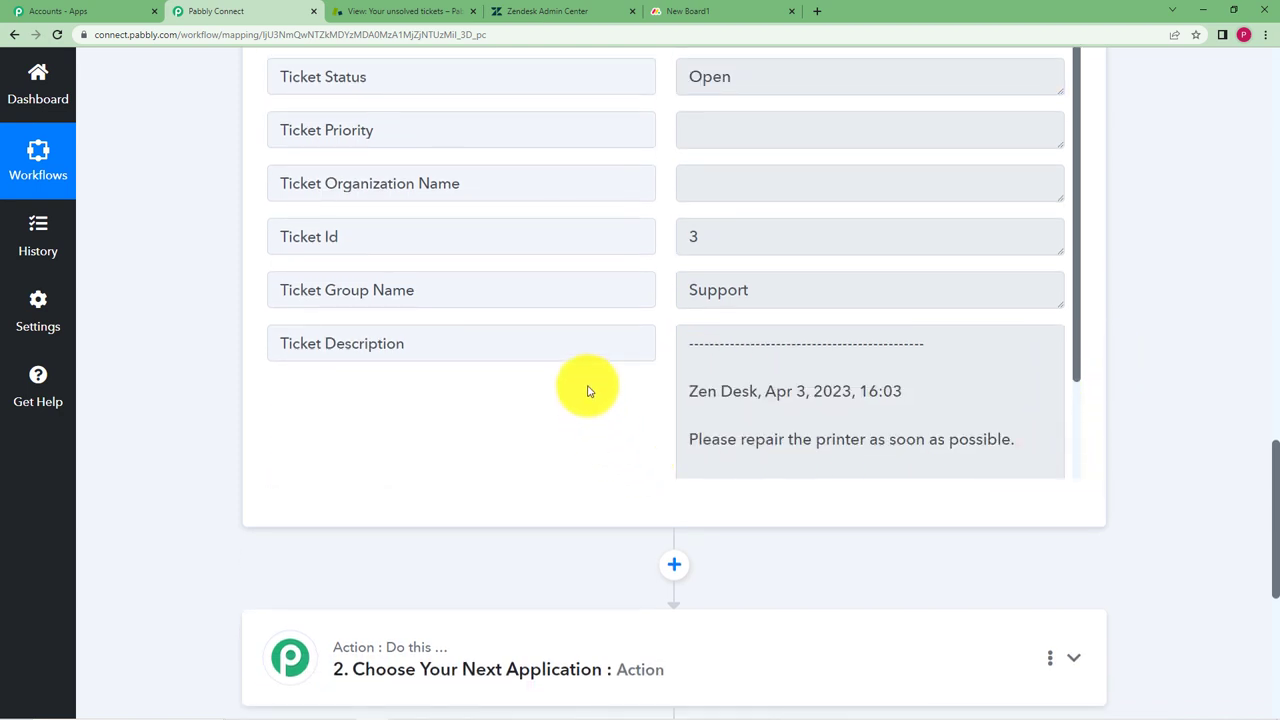
scroll(640, 385, down, 2)
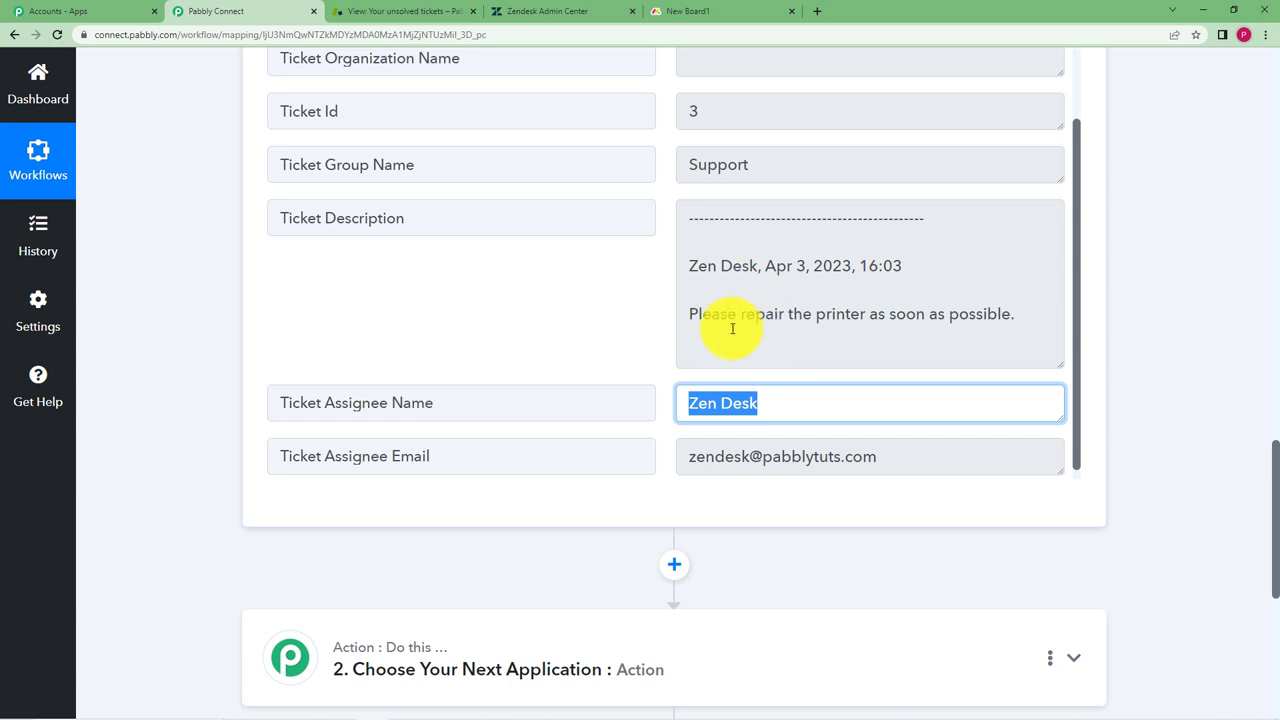
drag(689, 323, 1026, 346)
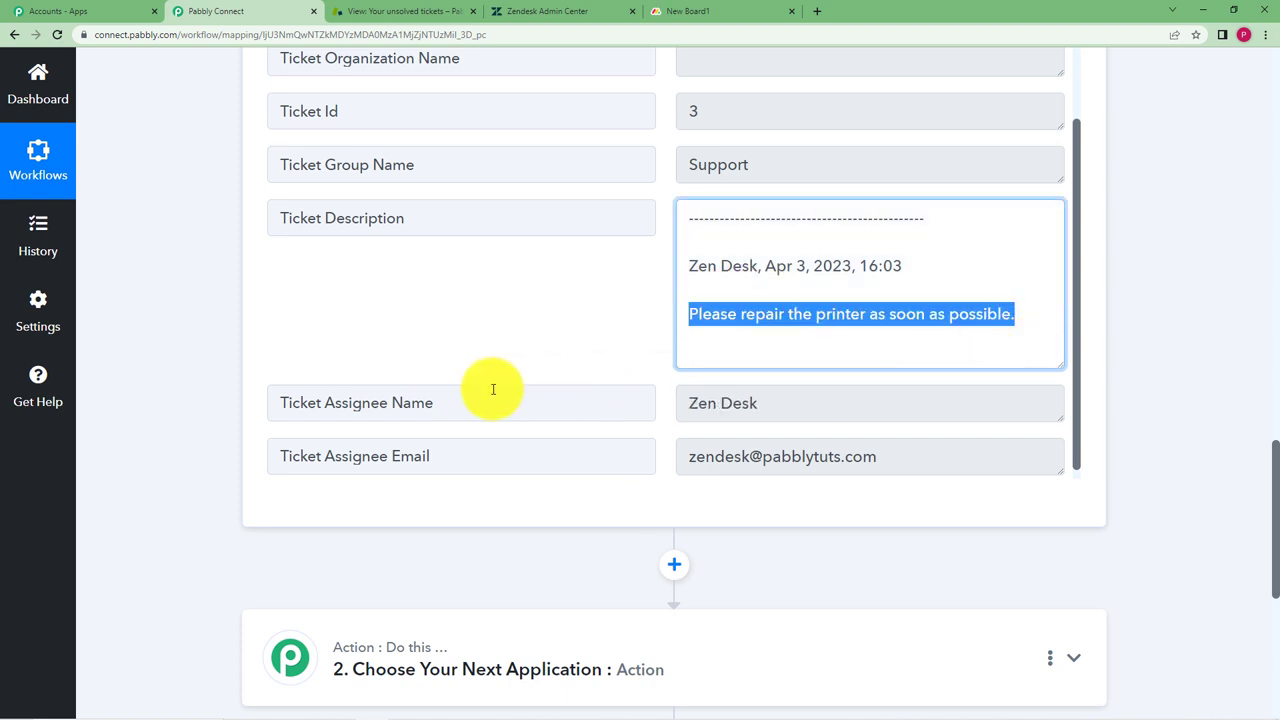
scroll(236, 320, up, 4)
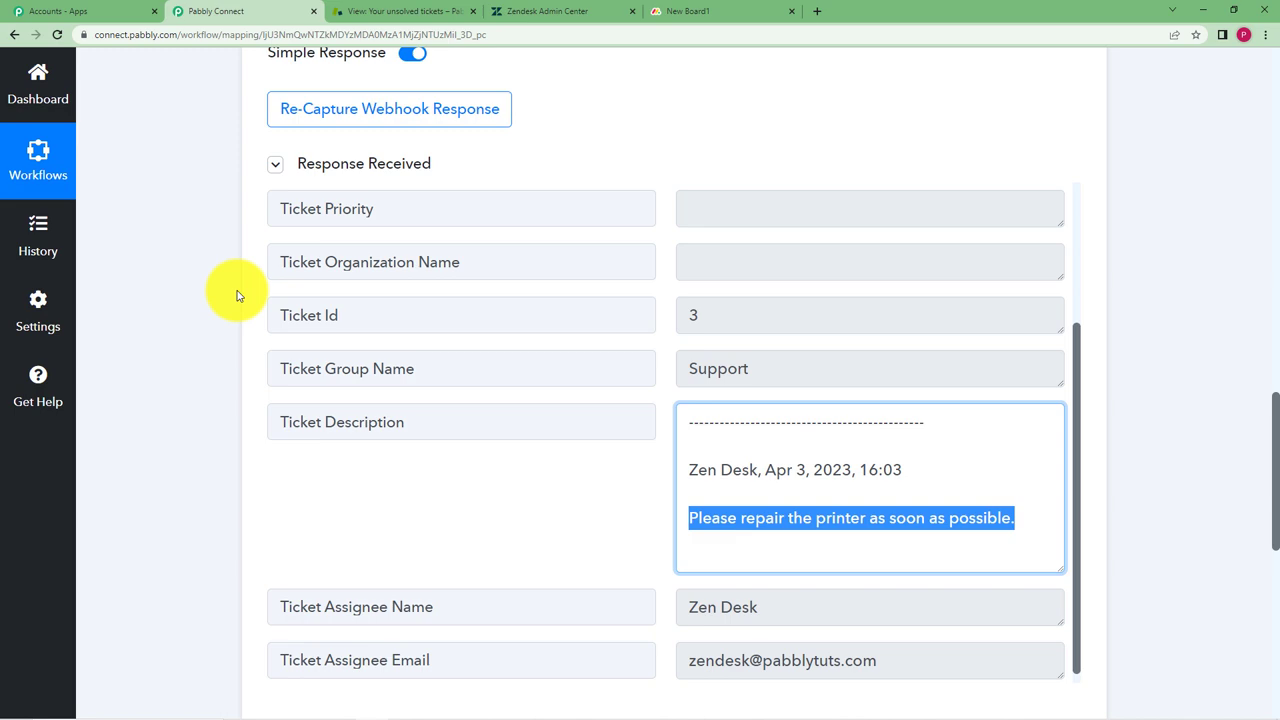
scroll(241, 295, down, 3)
Set the second action step to Text Formatter's Text Parser event and connect it
scroll(243, 300, down, 5)
click(640, 457)
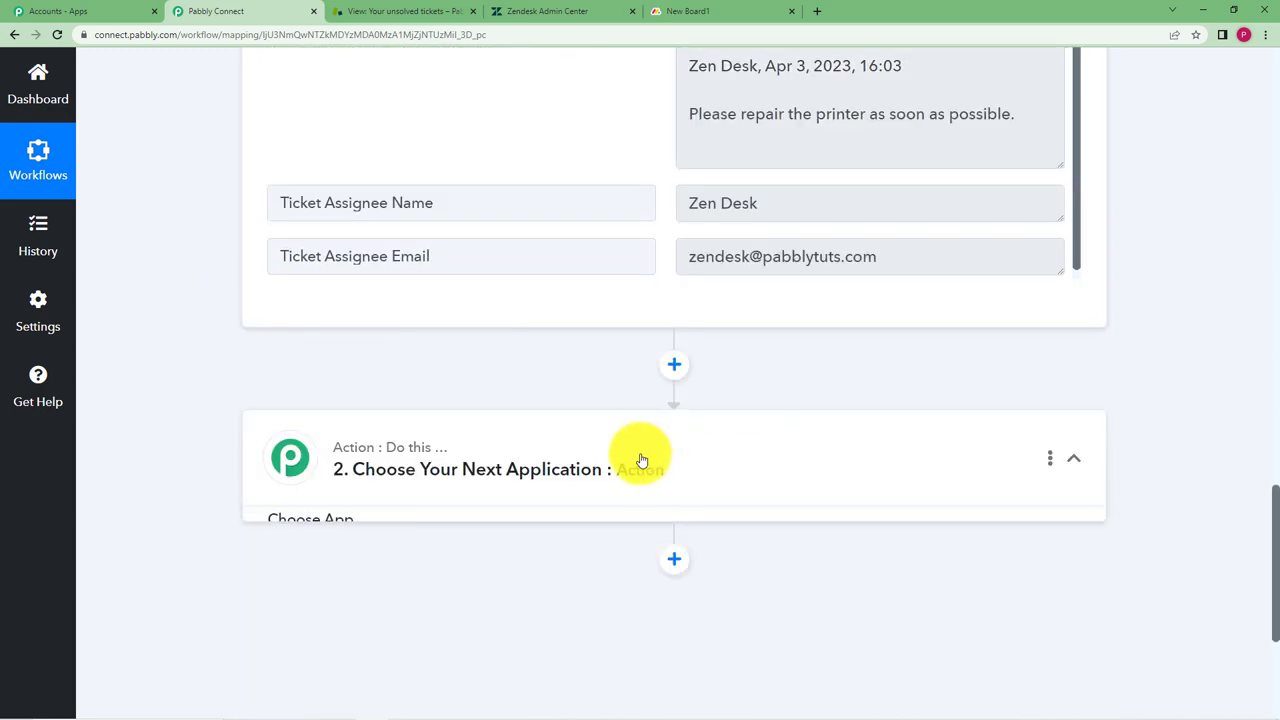
click(446, 575)
text(test)
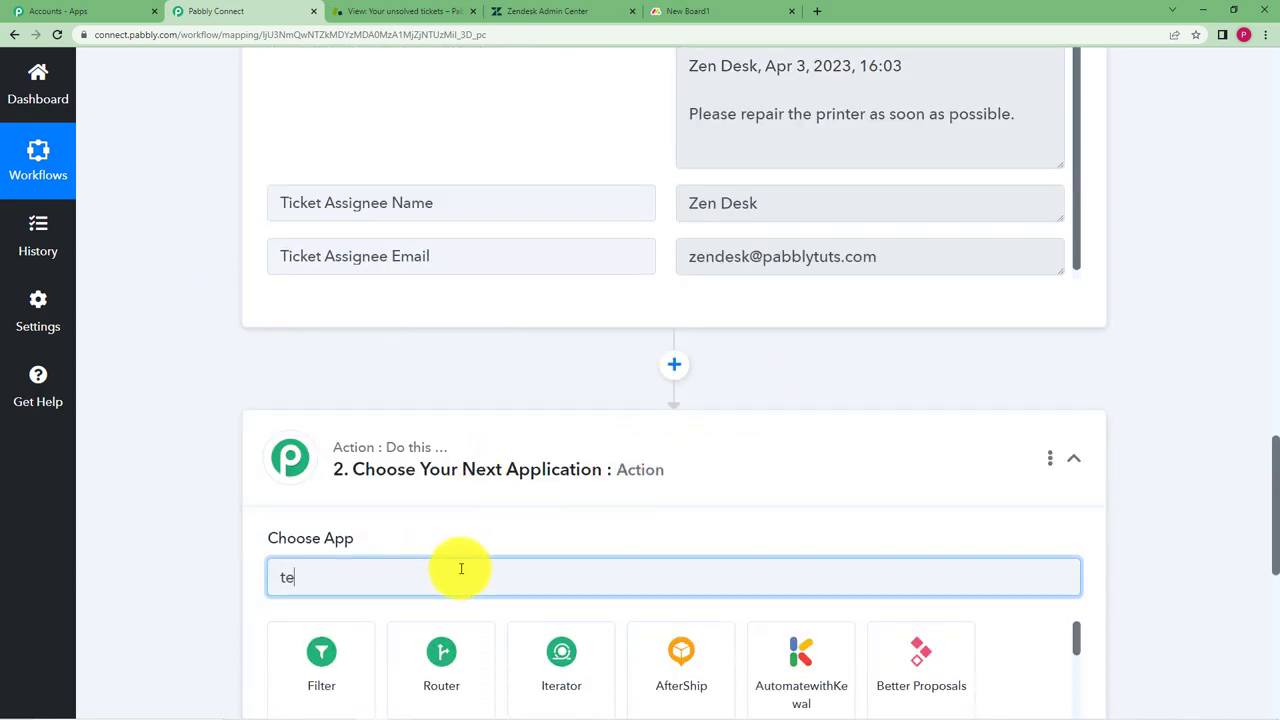
key(BackSpace)
text(xt)
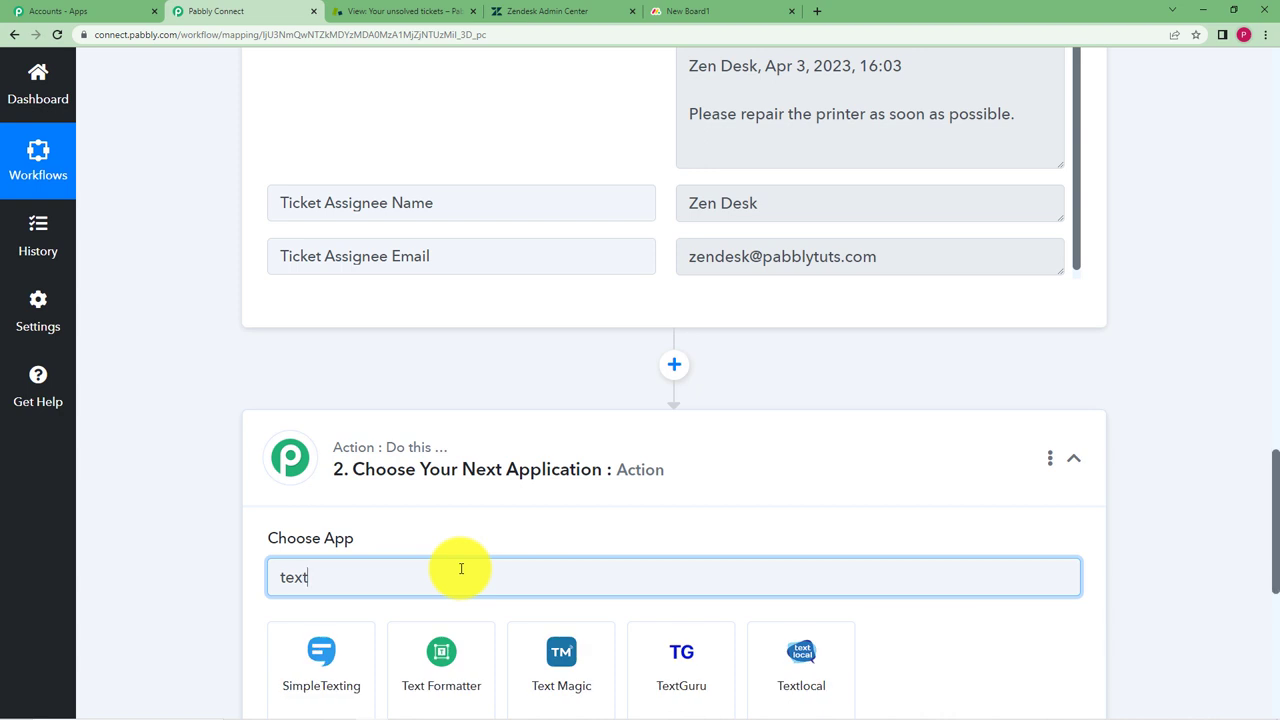
click(445, 672)
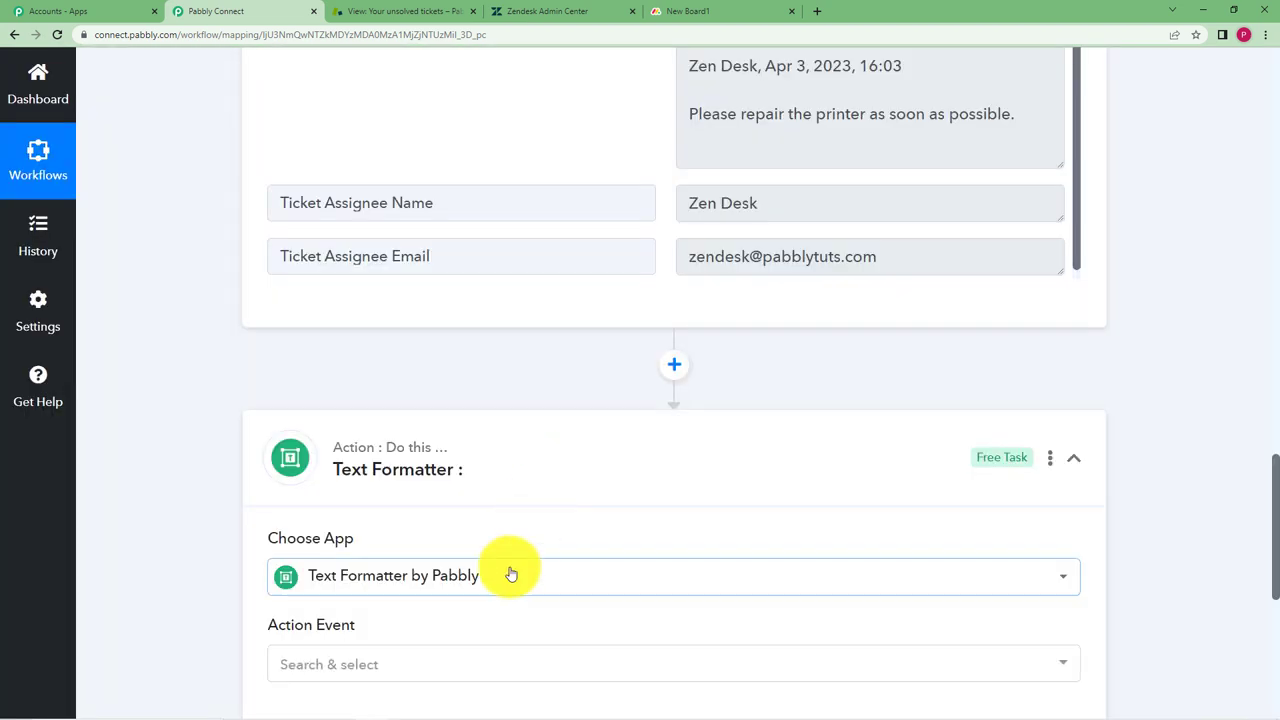
scroll(349, 517, down, 1)
click(343, 530)
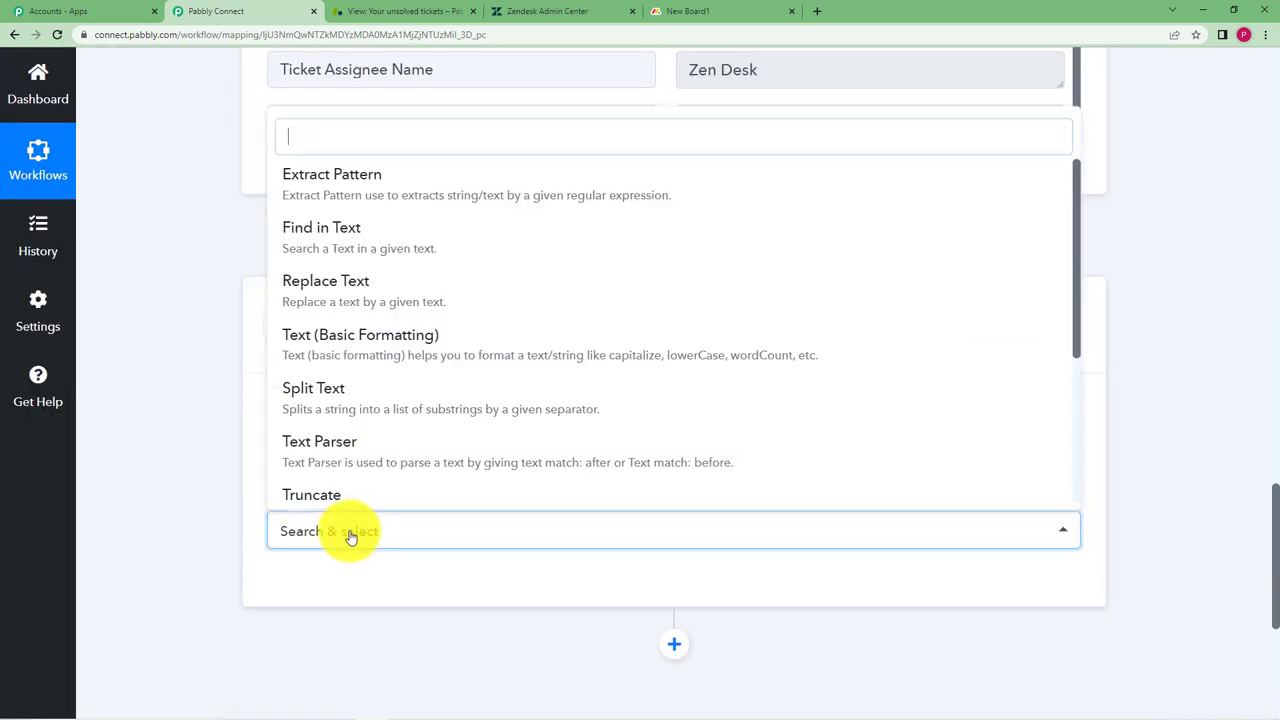
click(371, 457)
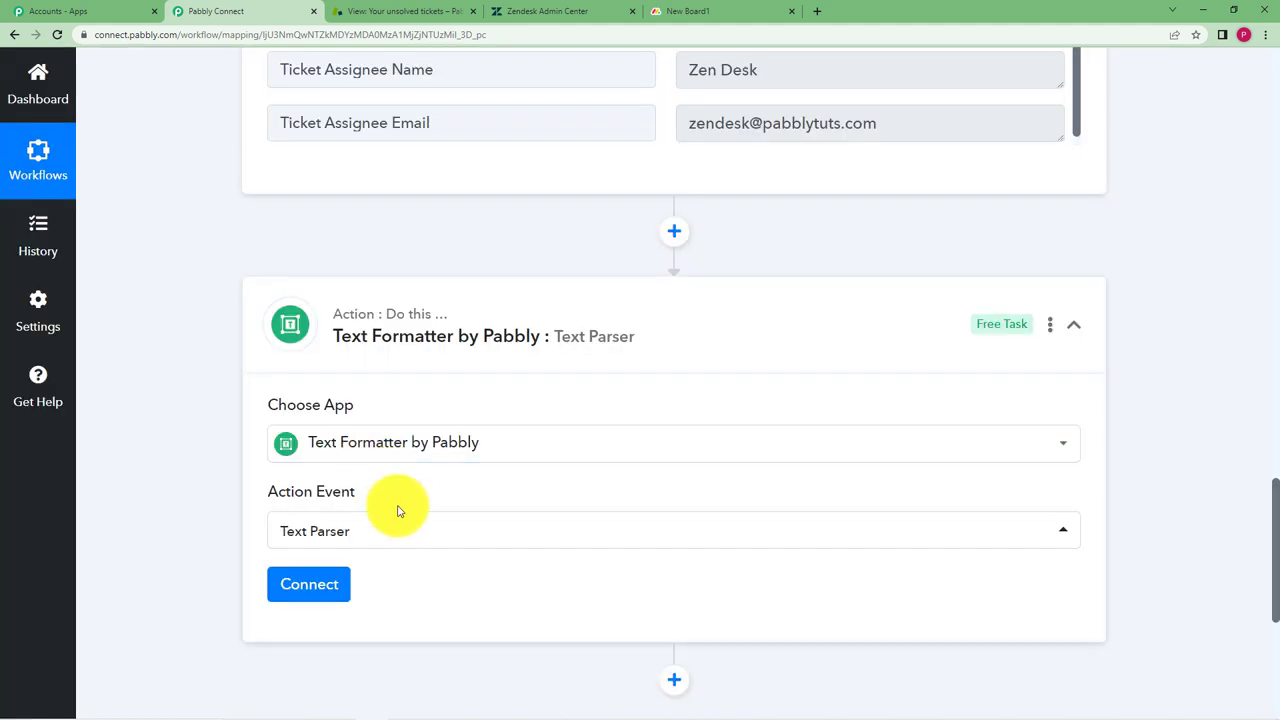
click(317, 580)
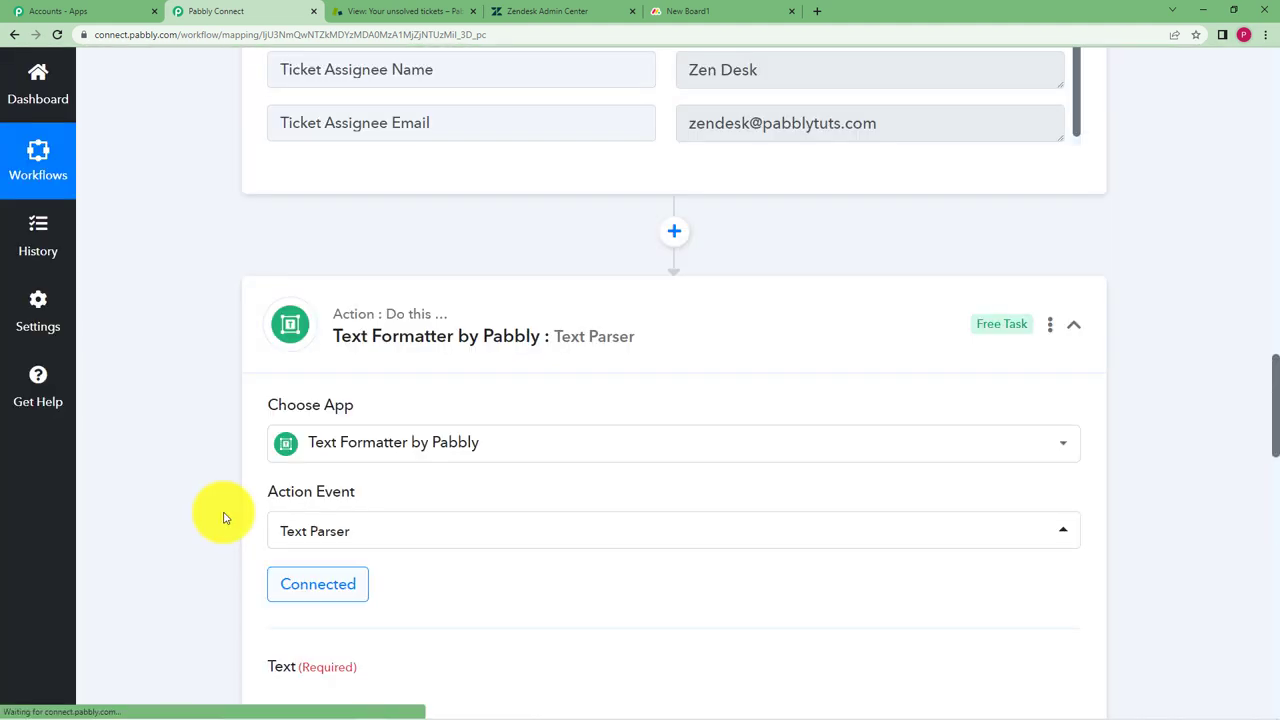
Map the Zendesk Ticket Description into the parser's Text field
scroll(228, 525, down, 3)
scroll(225, 517, down, 2)
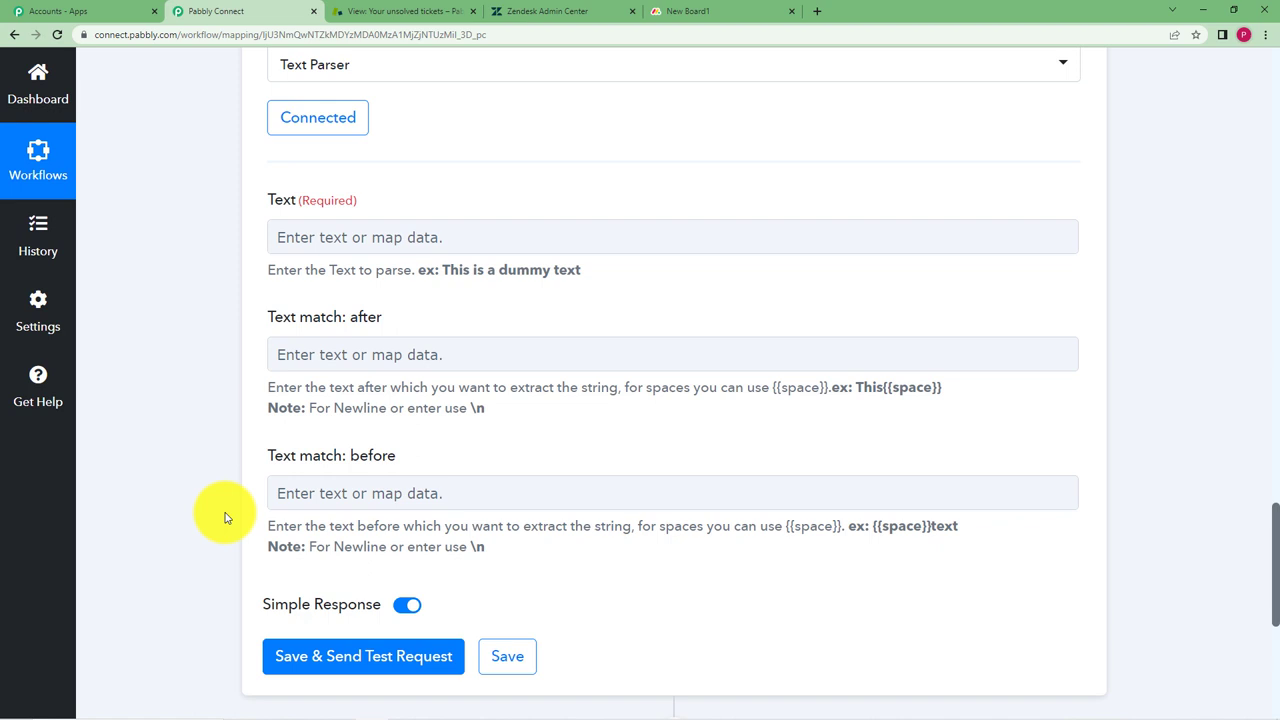
click(381, 242)
click(400, 377)
scroll(557, 449, down, 2)
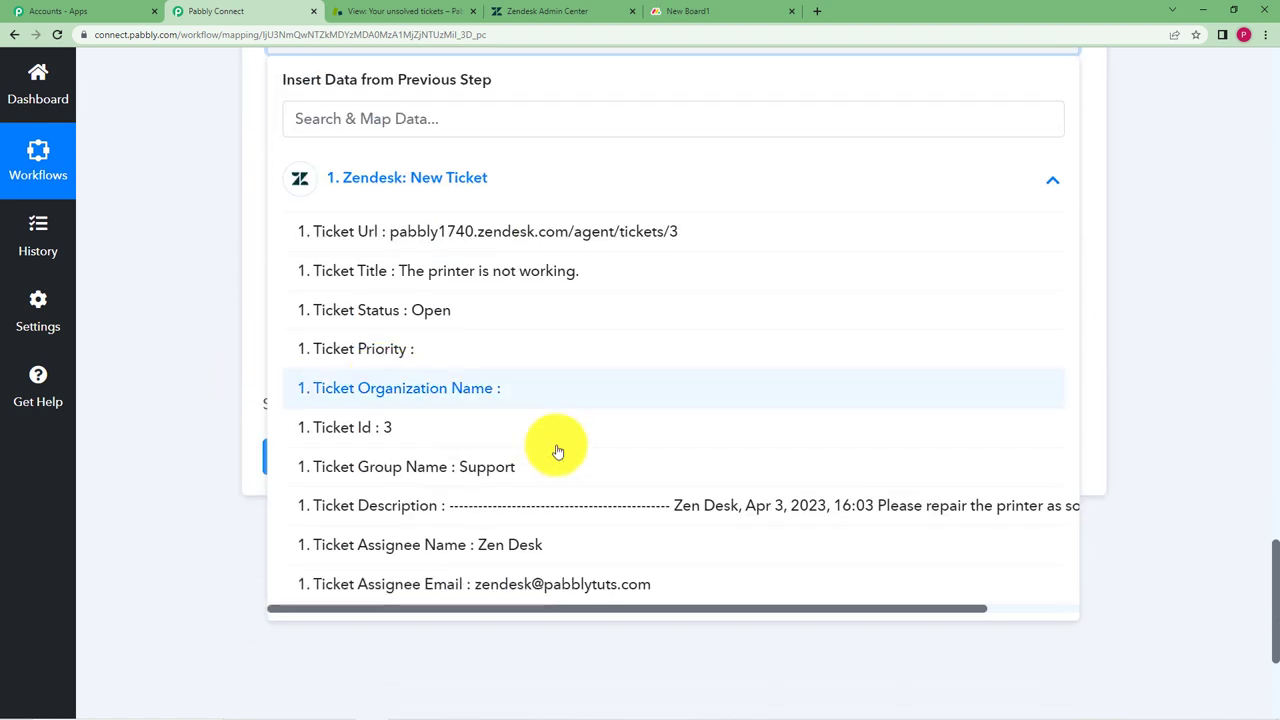
click(600, 511)
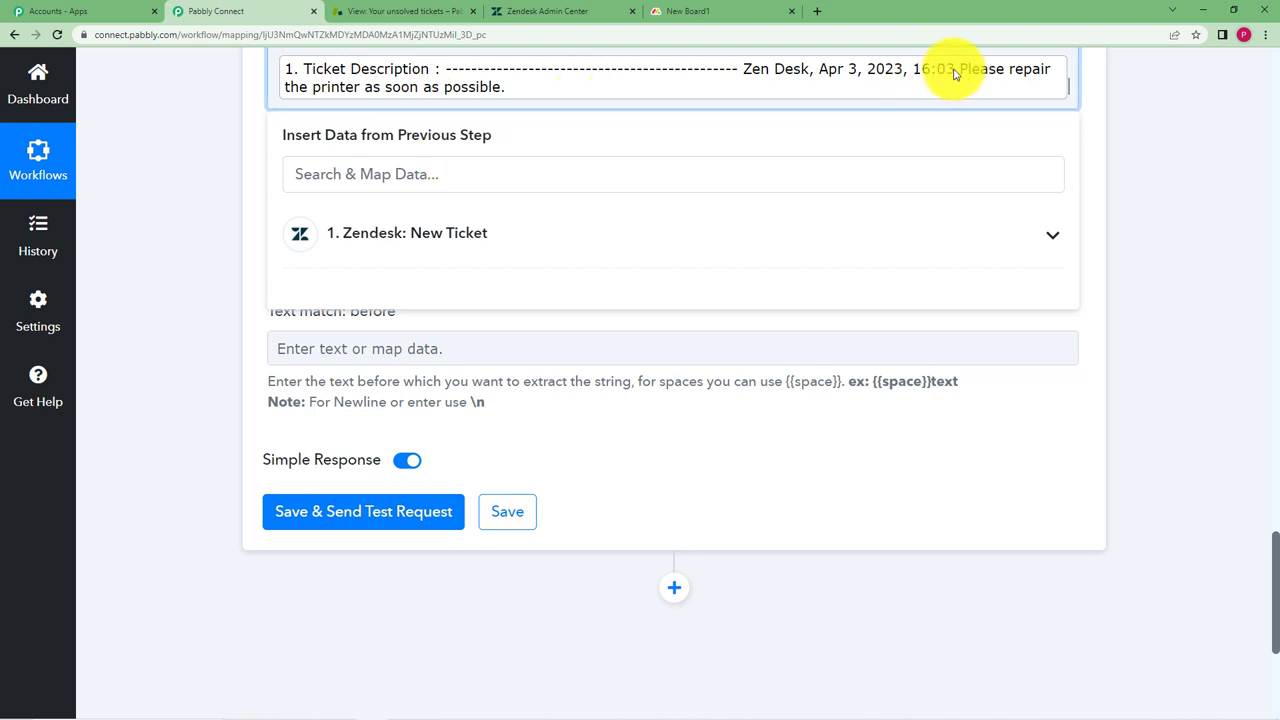
click(271, 243)
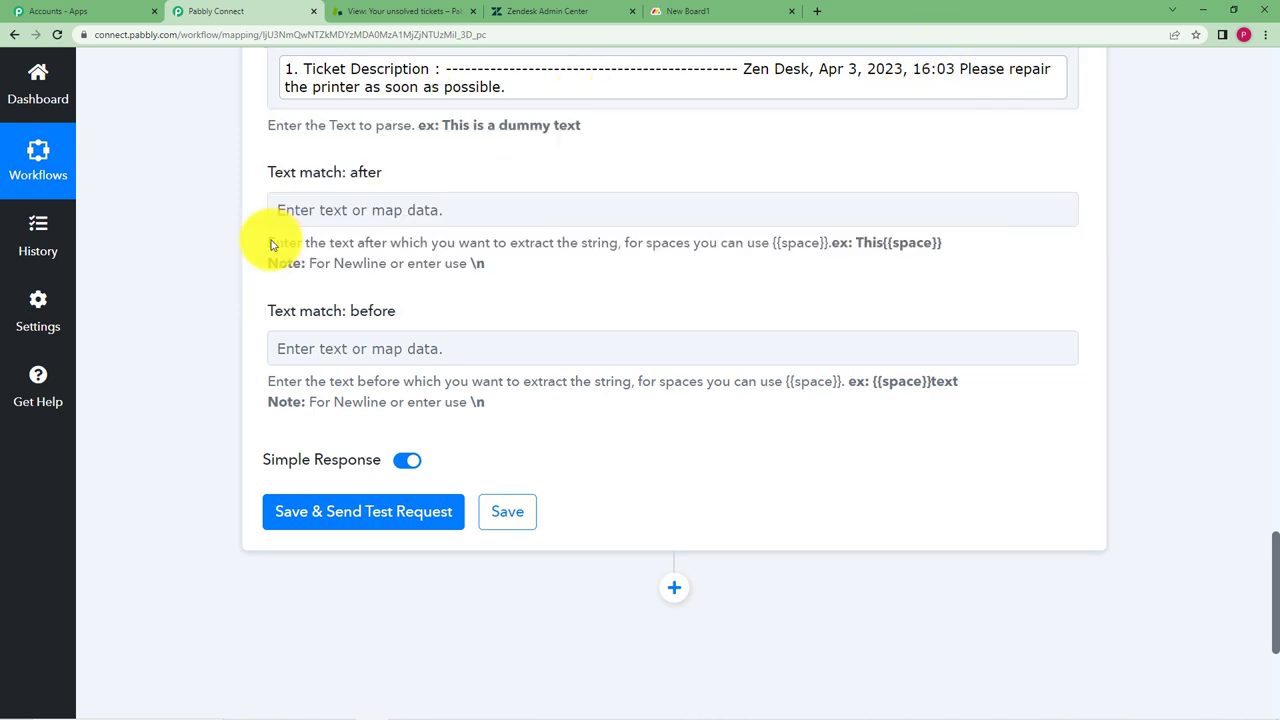
Set Text match after to ':03' and before to '.'
click(371, 206)
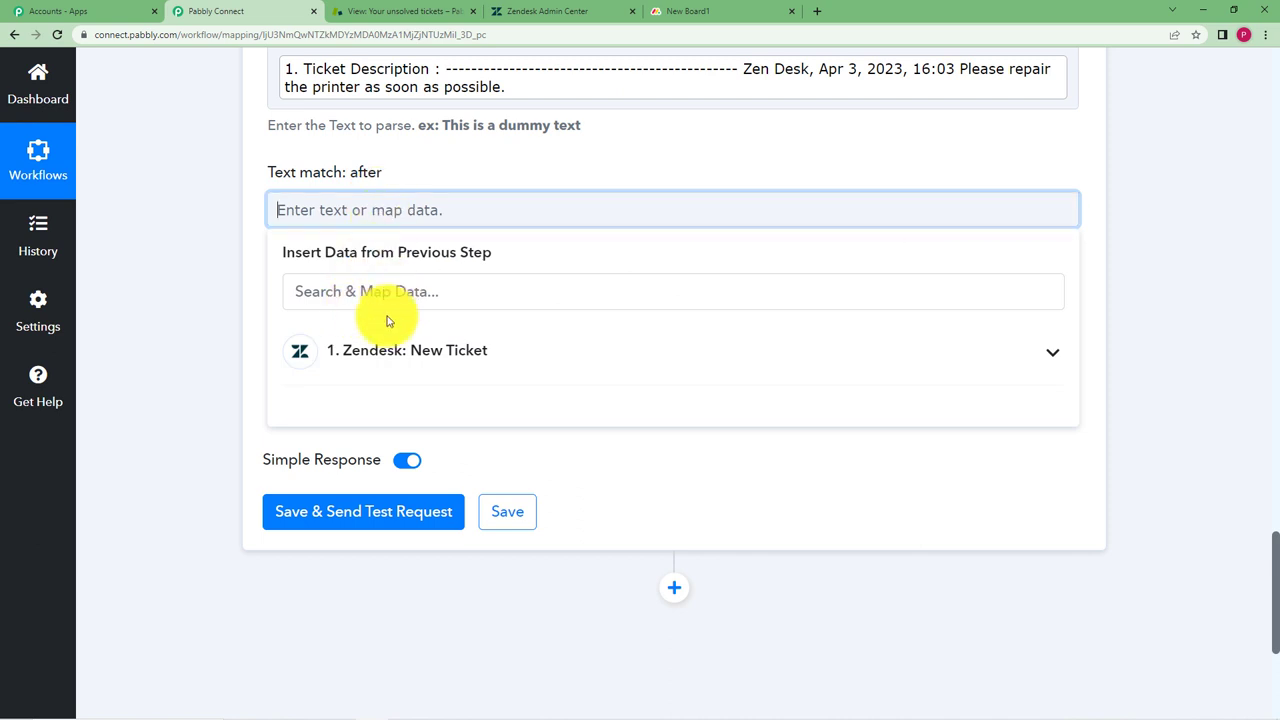
text(03)
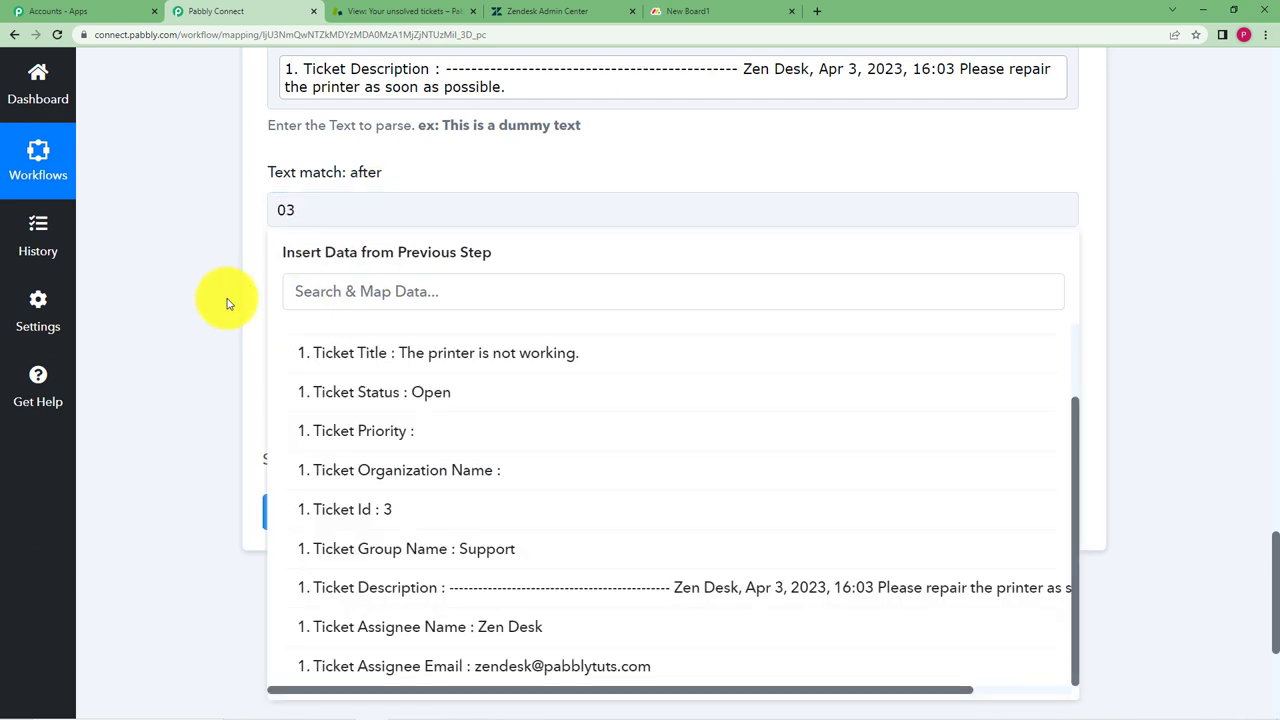
click(229, 300)
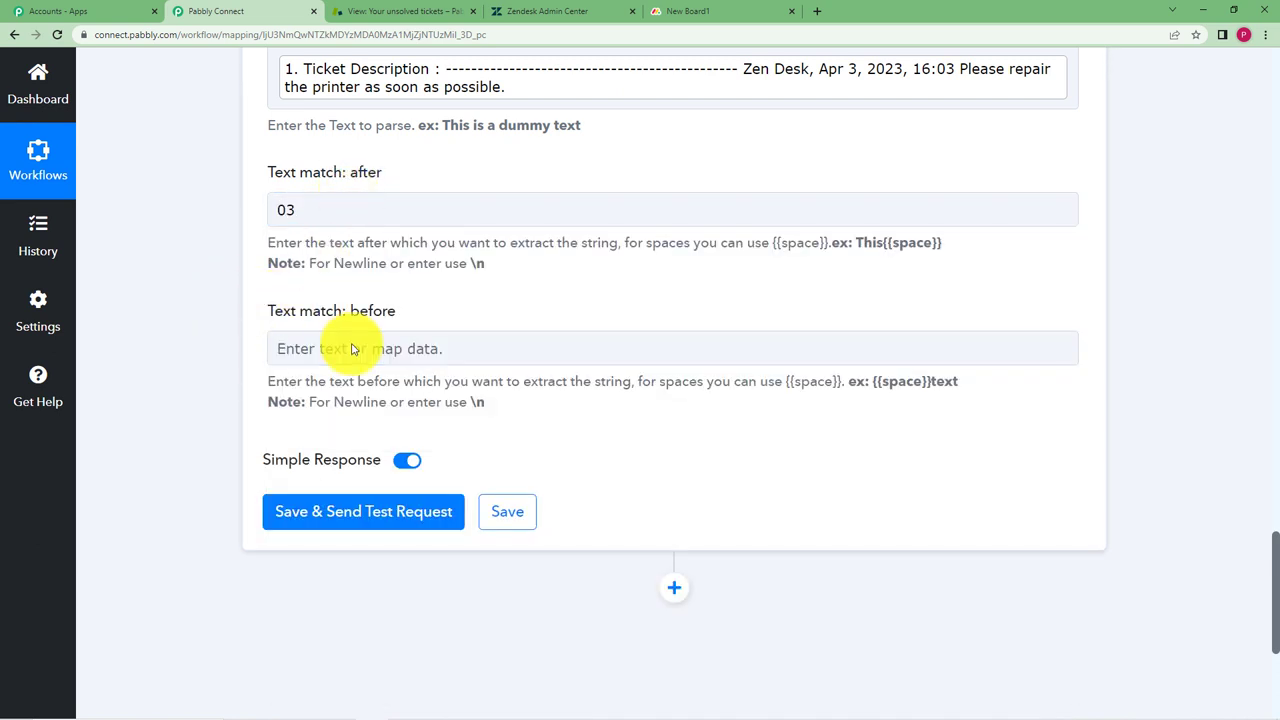
click(303, 212)
drag(303, 212, 219, 224)
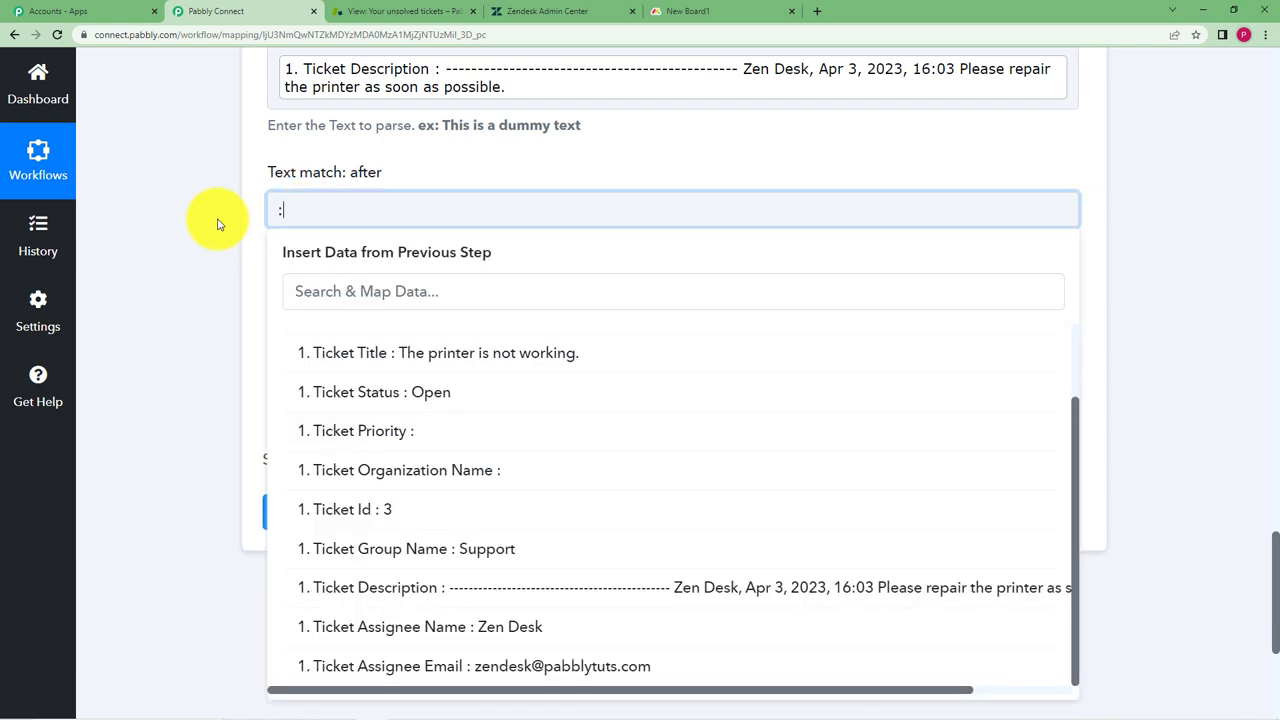
click(220, 222)
click(323, 343)
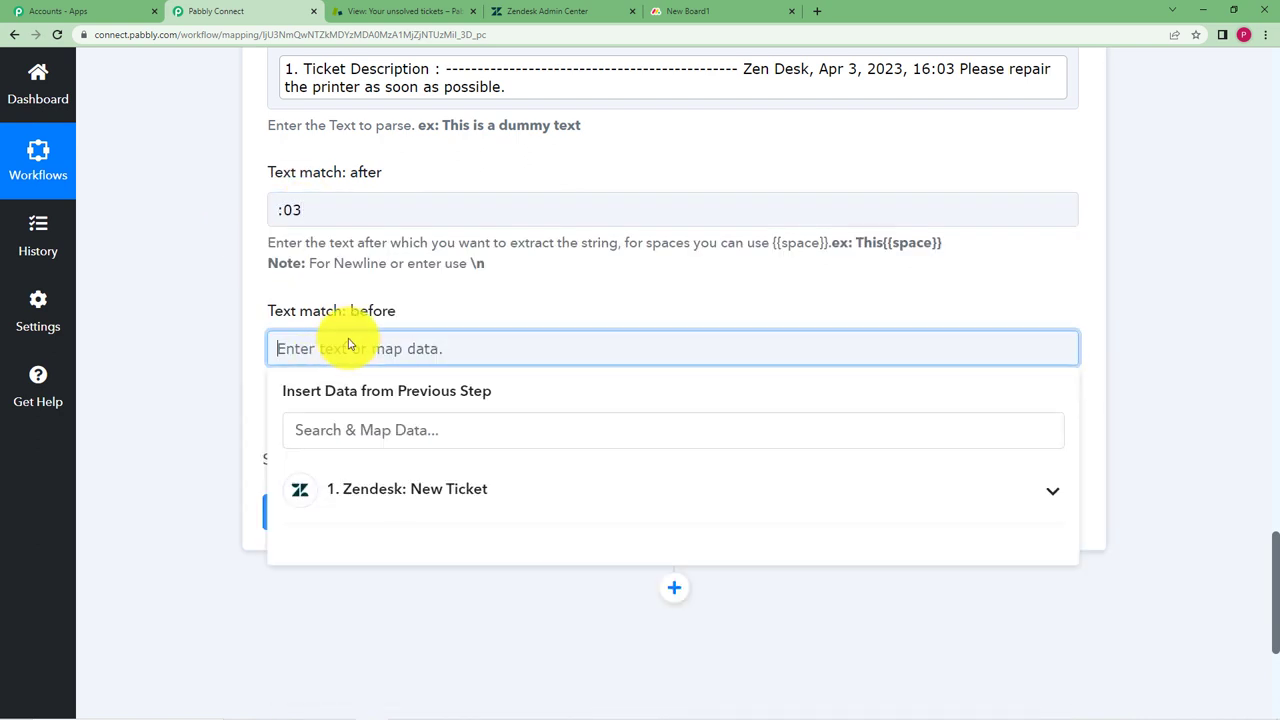
drag(214, 354, 298, 402)
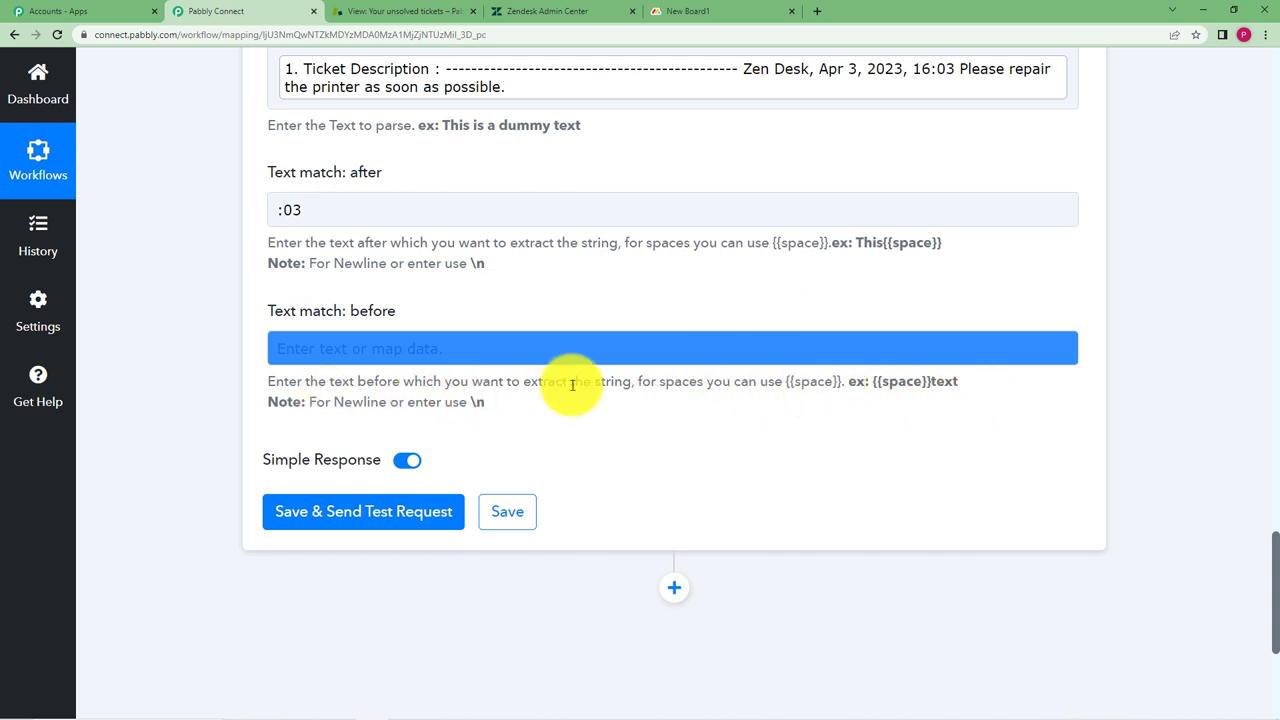
click(323, 348)
text(.)
Test the parser, confirm it returns 'Please repair the printer as soon as possible', and save
click(380, 582)
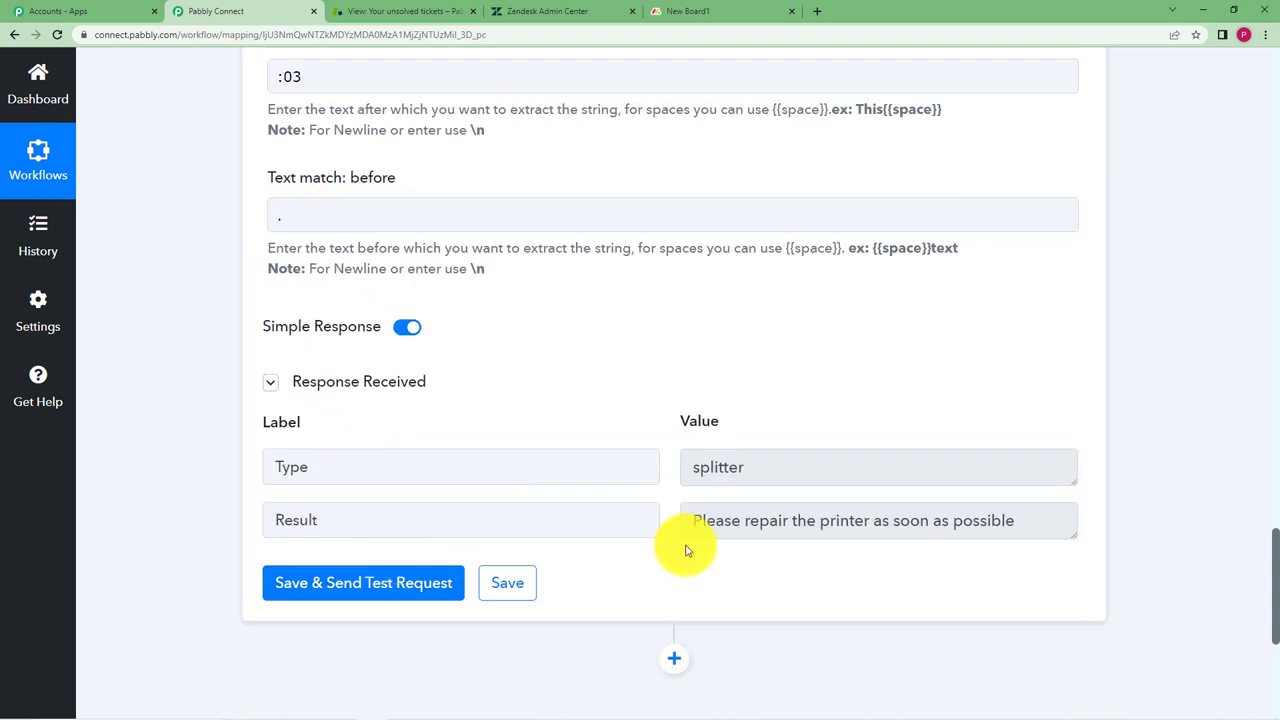
triple_click(1055, 538)
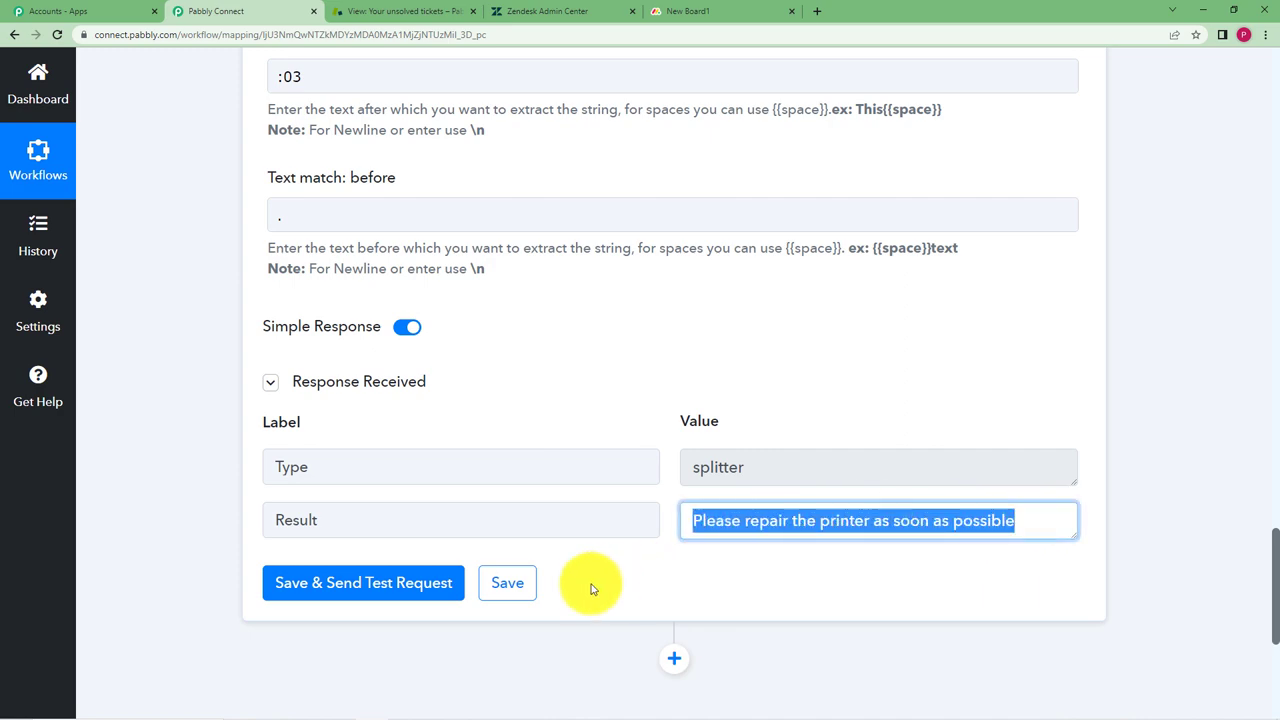
click(511, 583)
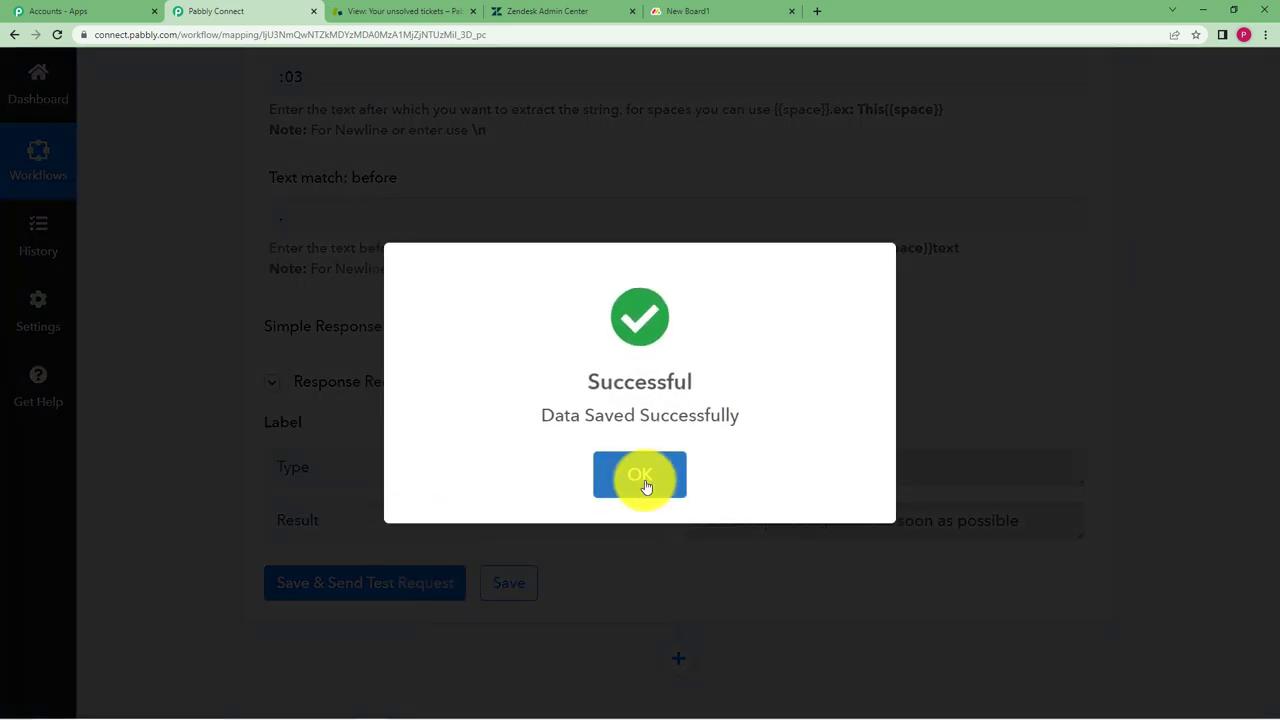
click(640, 470)
Add a new action step after the parser and select monday.com as its app
scroll(672, 352, down, 3)
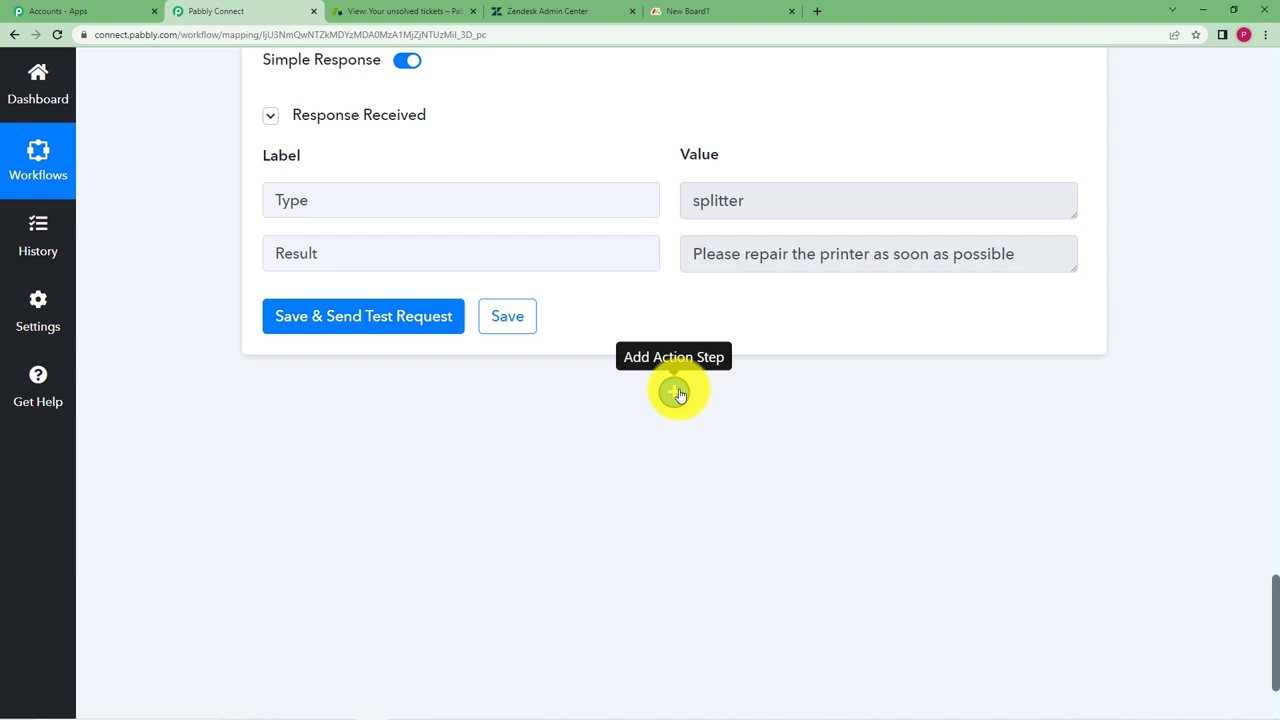
click(678, 393)
click(431, 598)
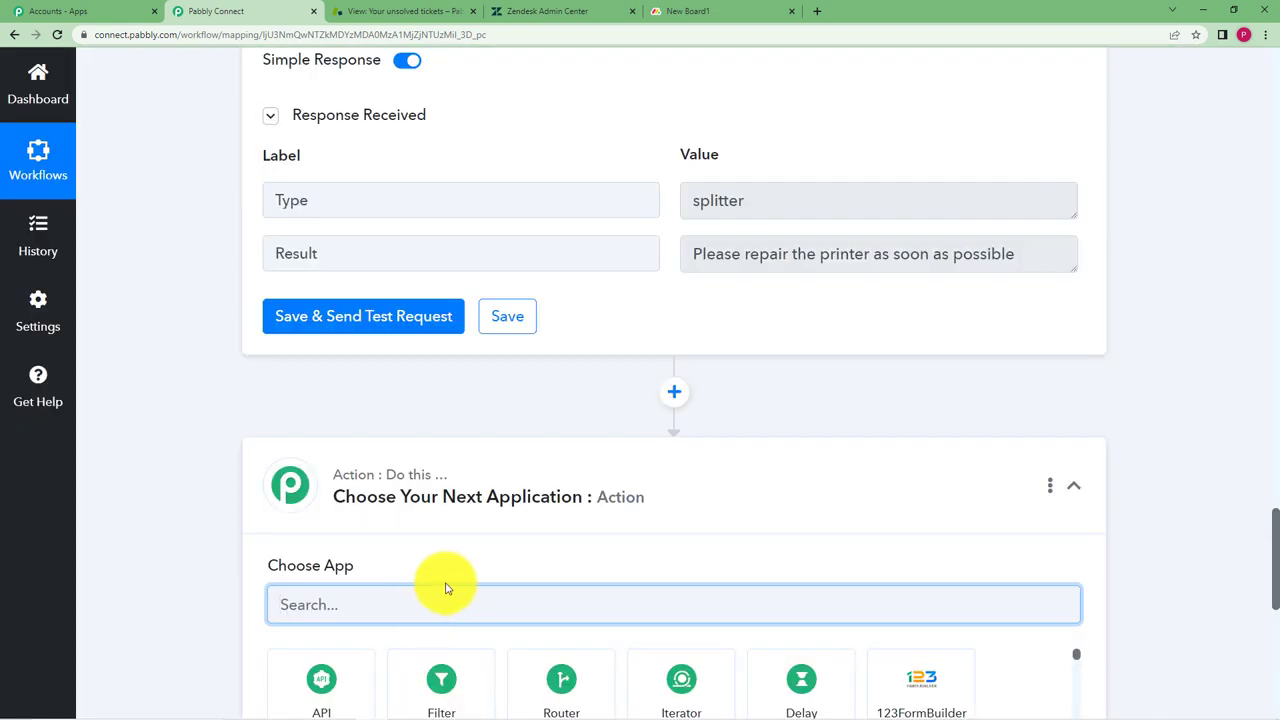
text(monday.com)
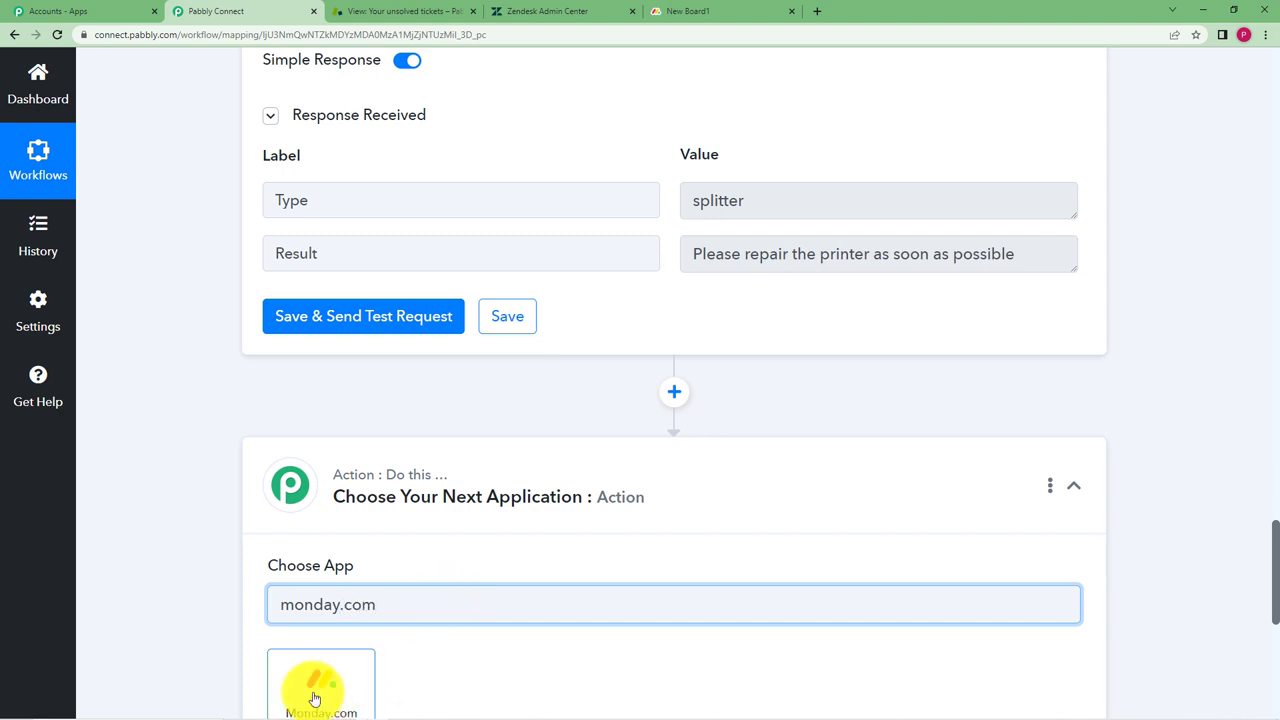
click(316, 684)
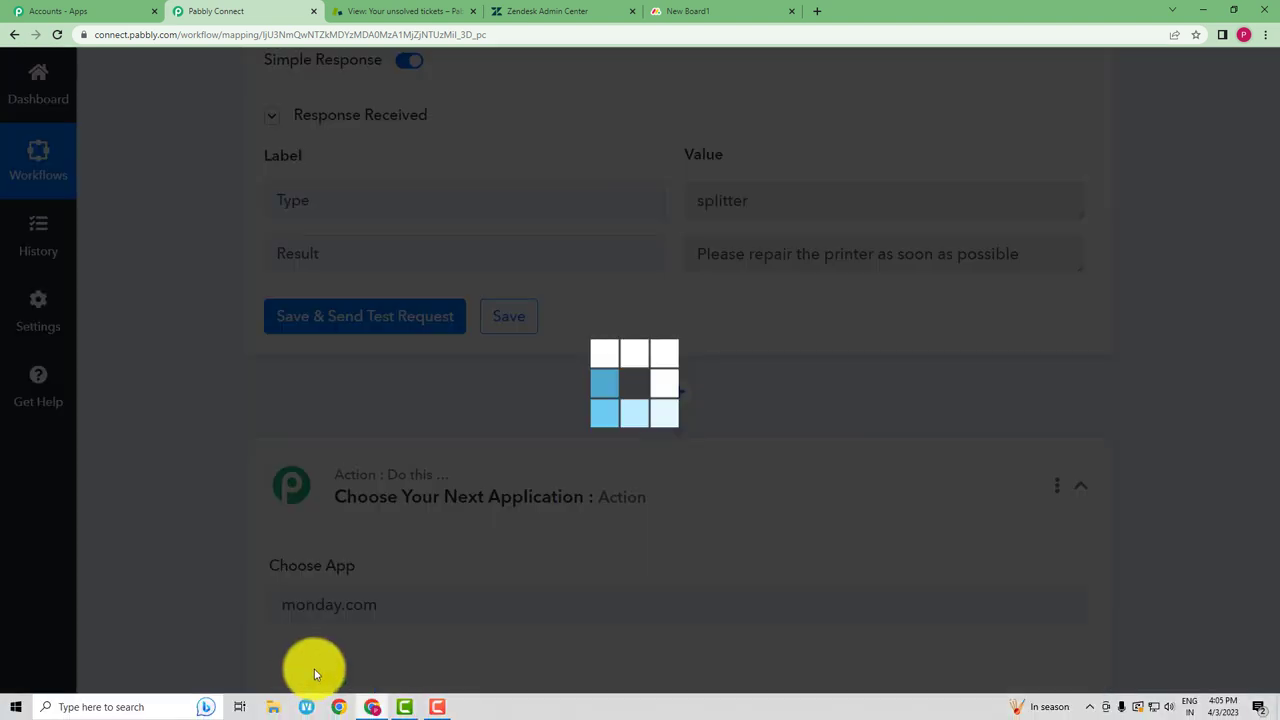
Choose Create Item as the monday.com action event and begin connecting the account
scroll(336, 429, down, 3)
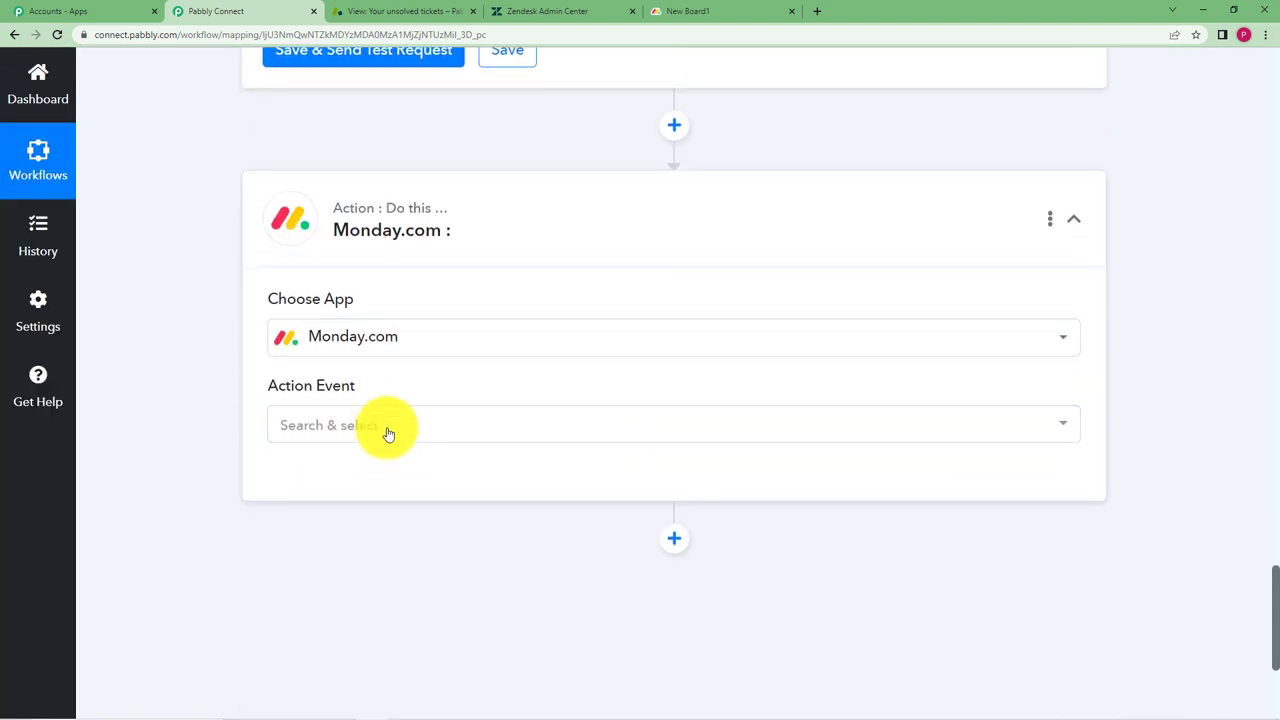
click(357, 423)
click(371, 388)
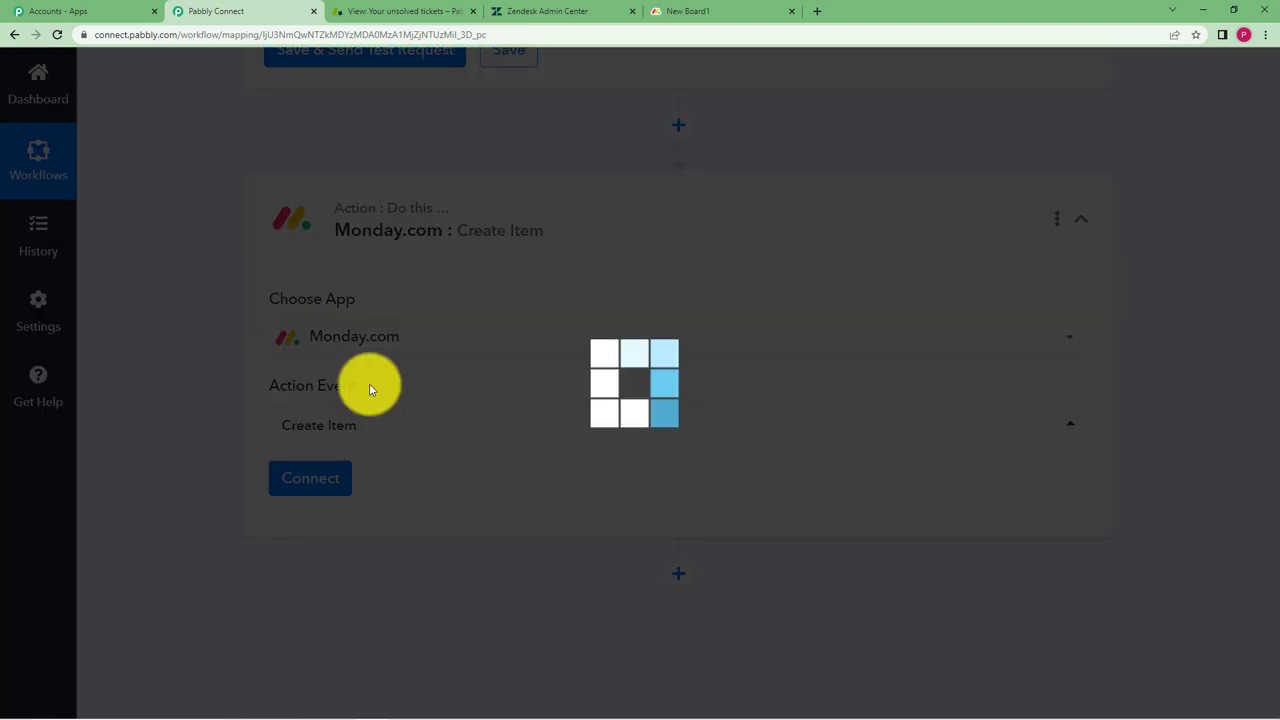
click(700, 10)
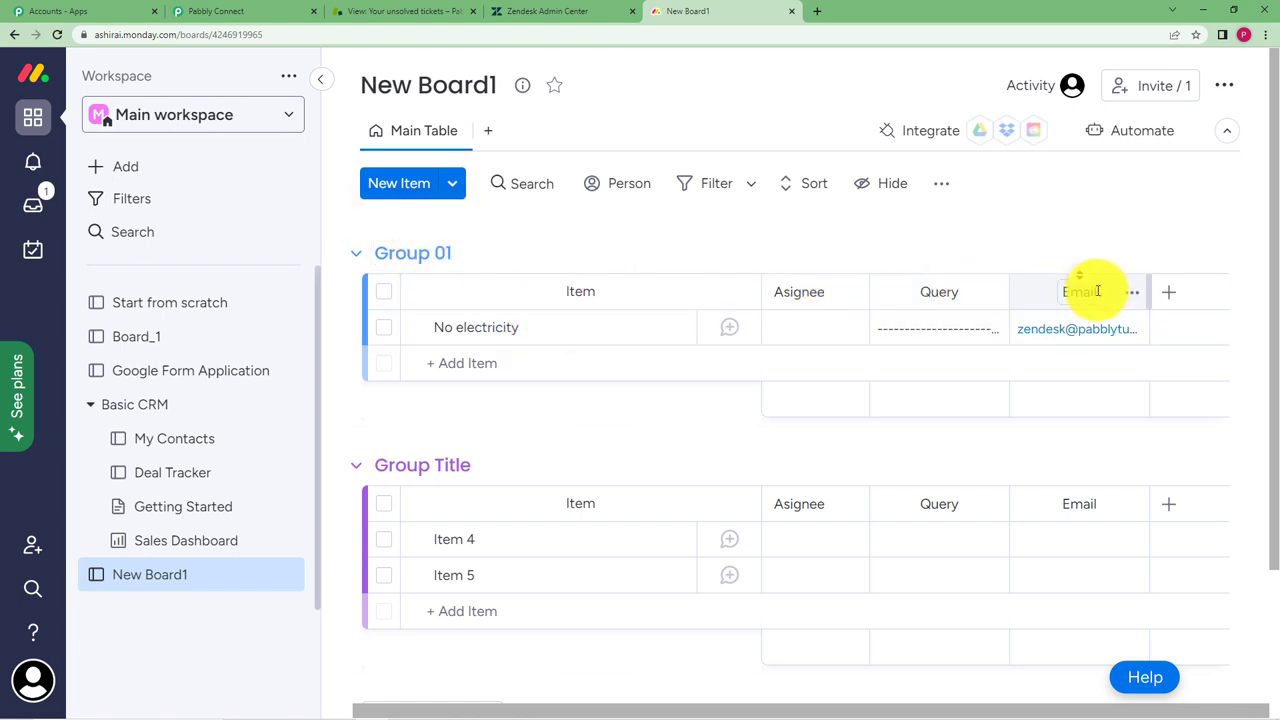
click(215, 11)
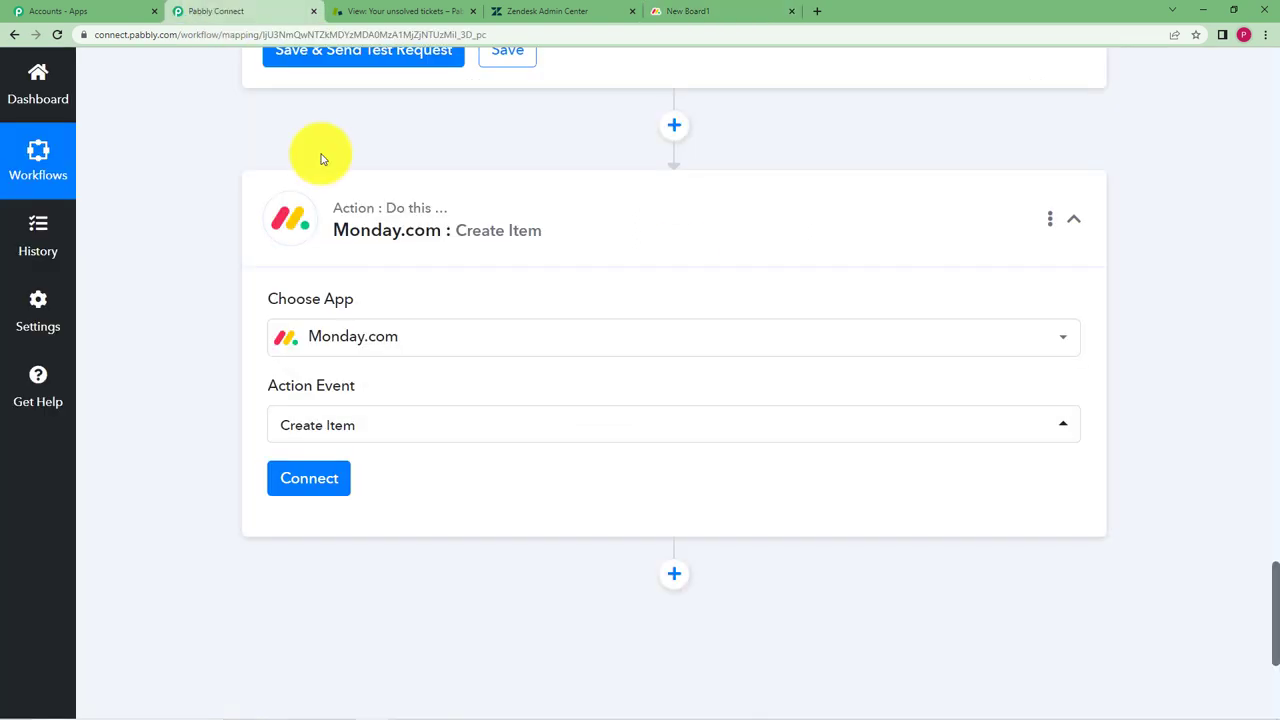
click(318, 476)
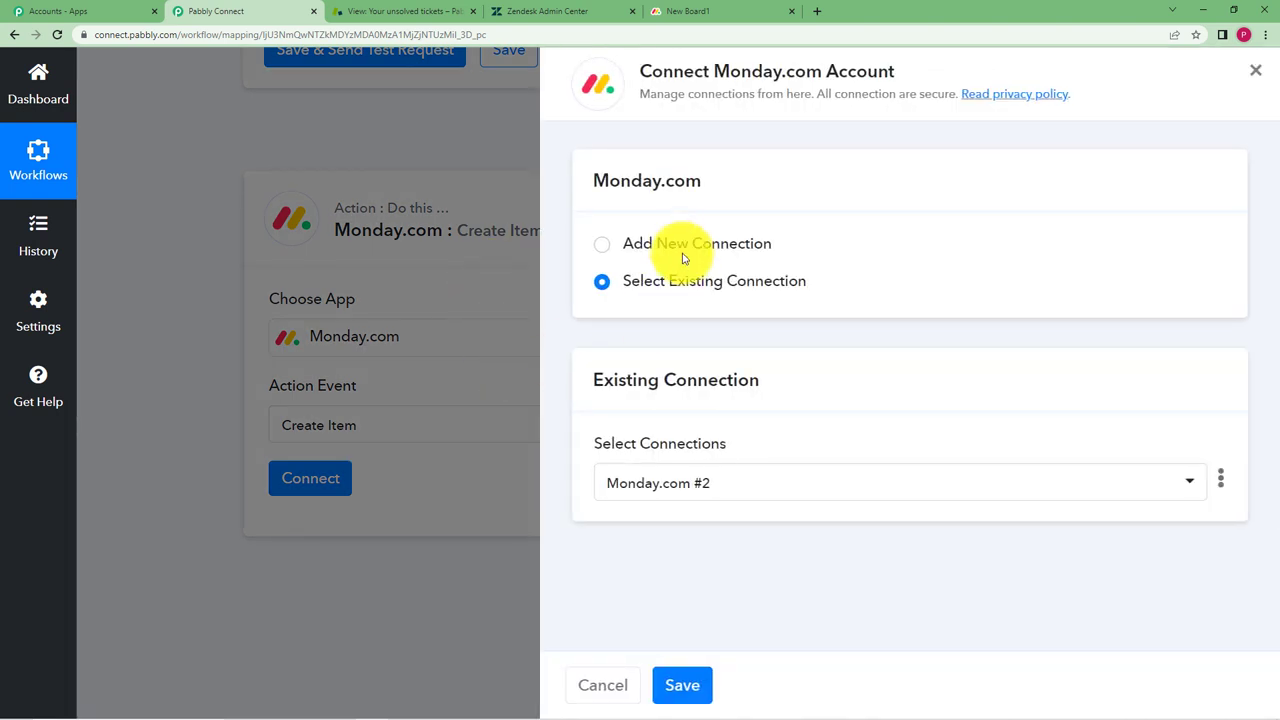
Choose Add New Connection for monday.com, then go to the monday.com board for a token
click(684, 247)
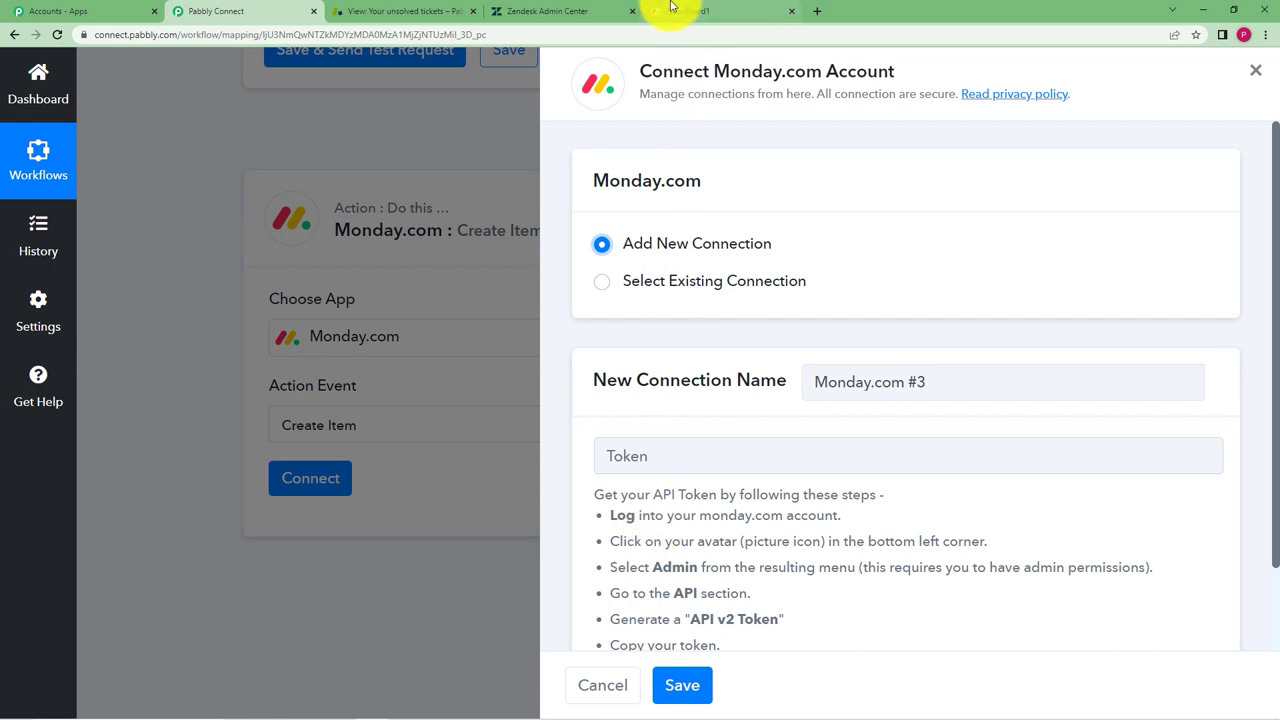
click(671, 8)
Open monday.com's Administration > API page showing the Personal API v2 Token
click(45, 683)
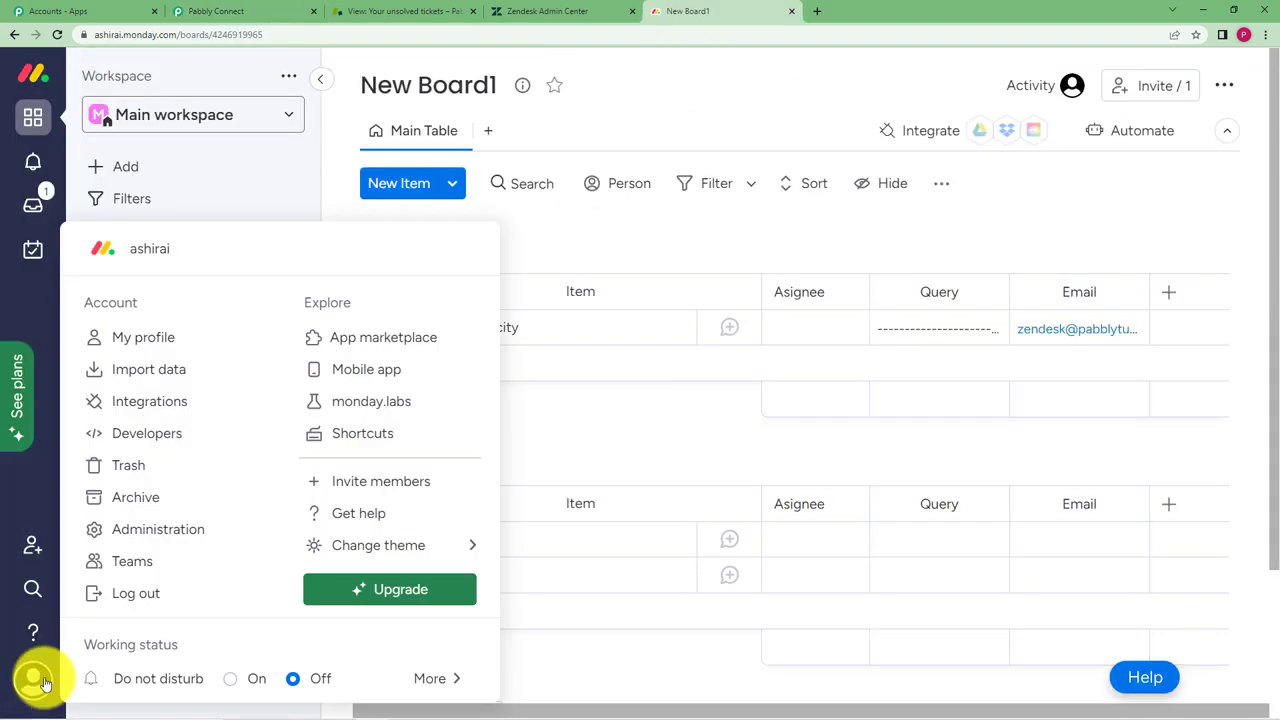
click(152, 530)
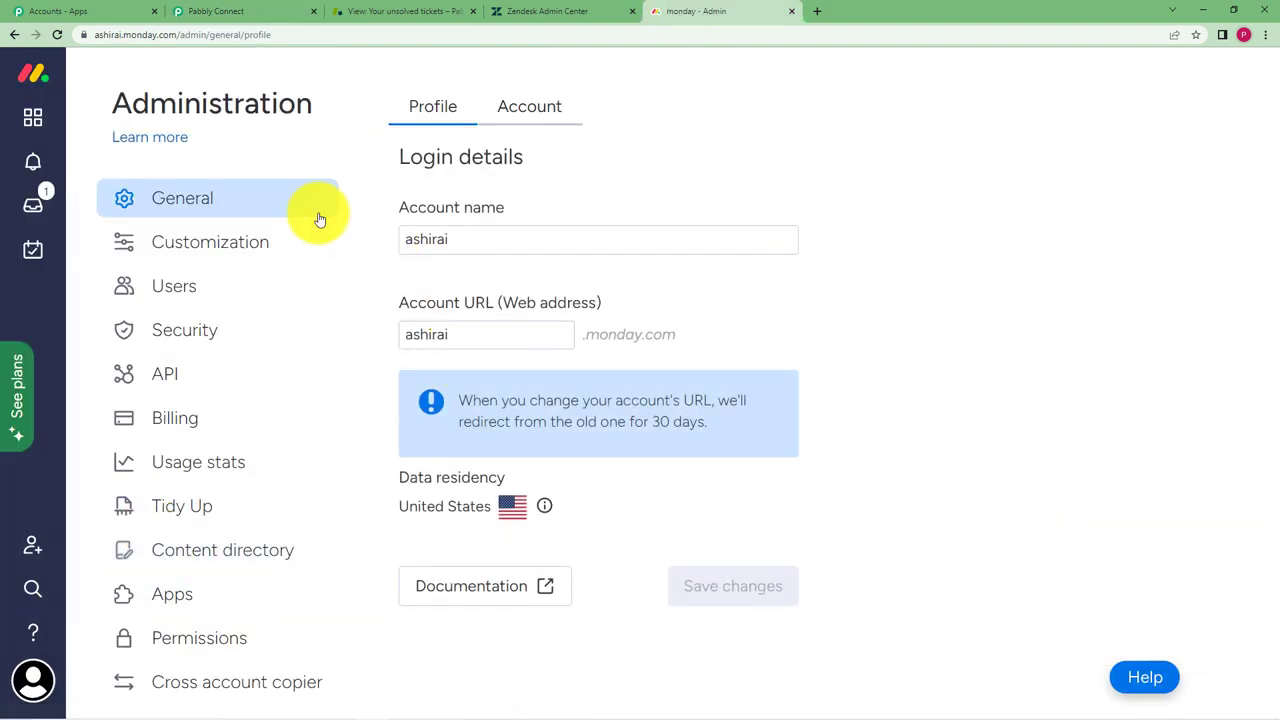
click(222, 373)
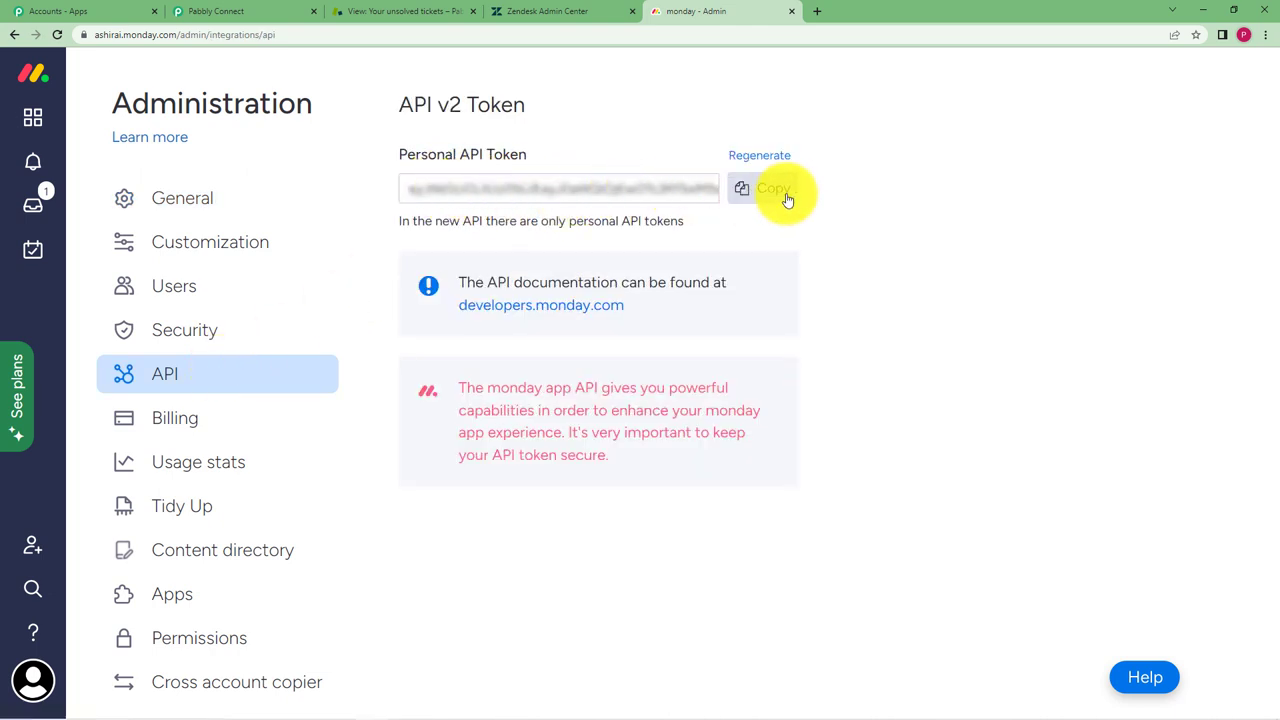
Paste the copied monday.com API token into the connection and save it
click(215, 11)
click(737, 446)
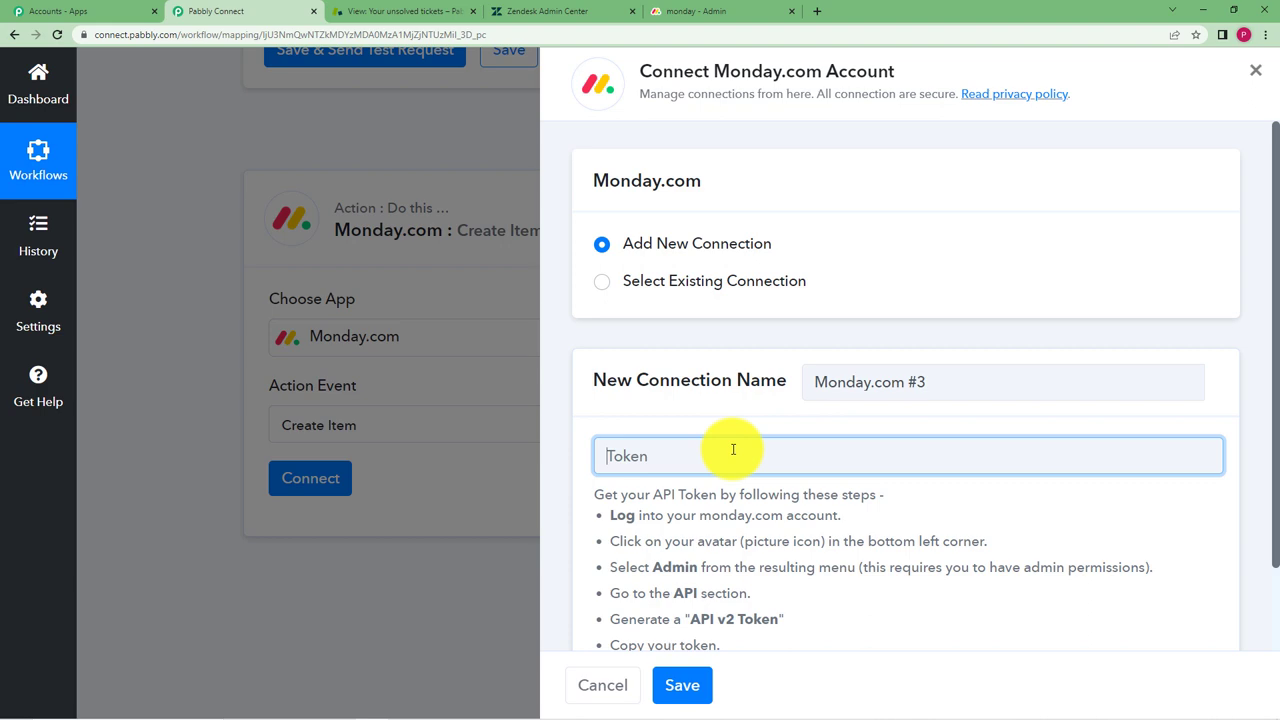
key(ctrl+v)
click(682, 686)
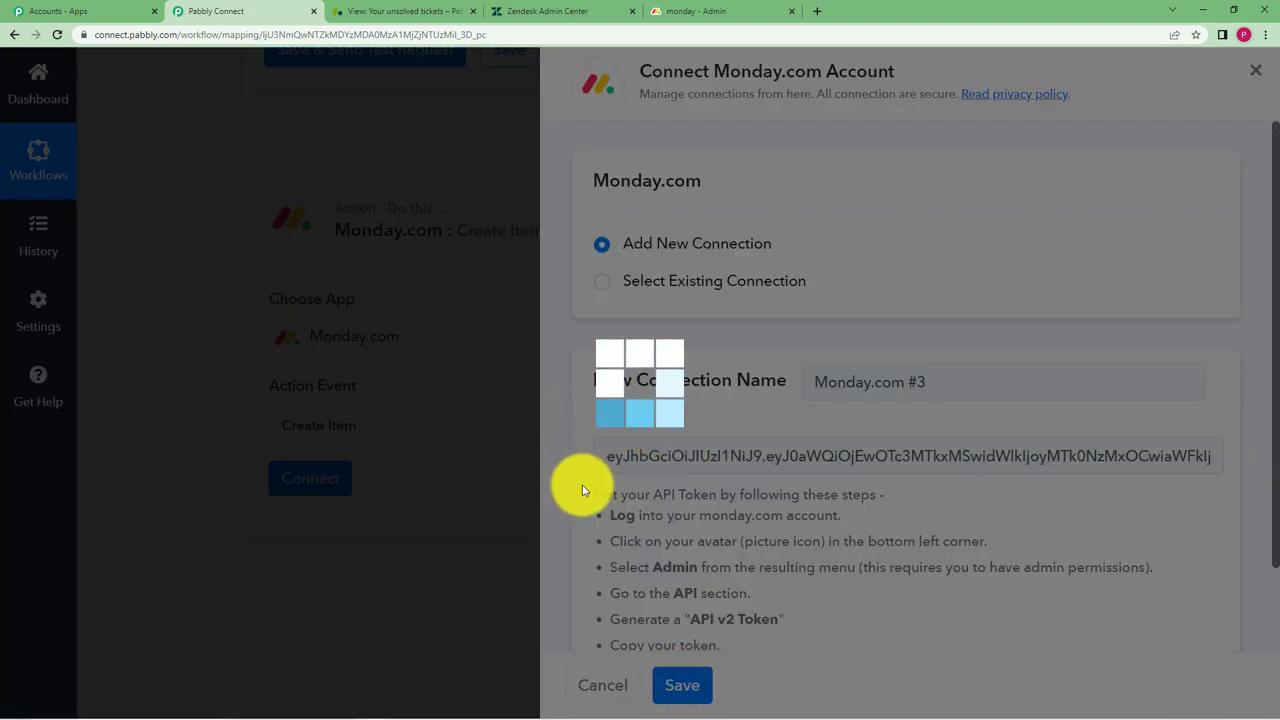
Confirm the step targets Board New Board1 and Group Group 01
scroll(194, 494, down, 1)
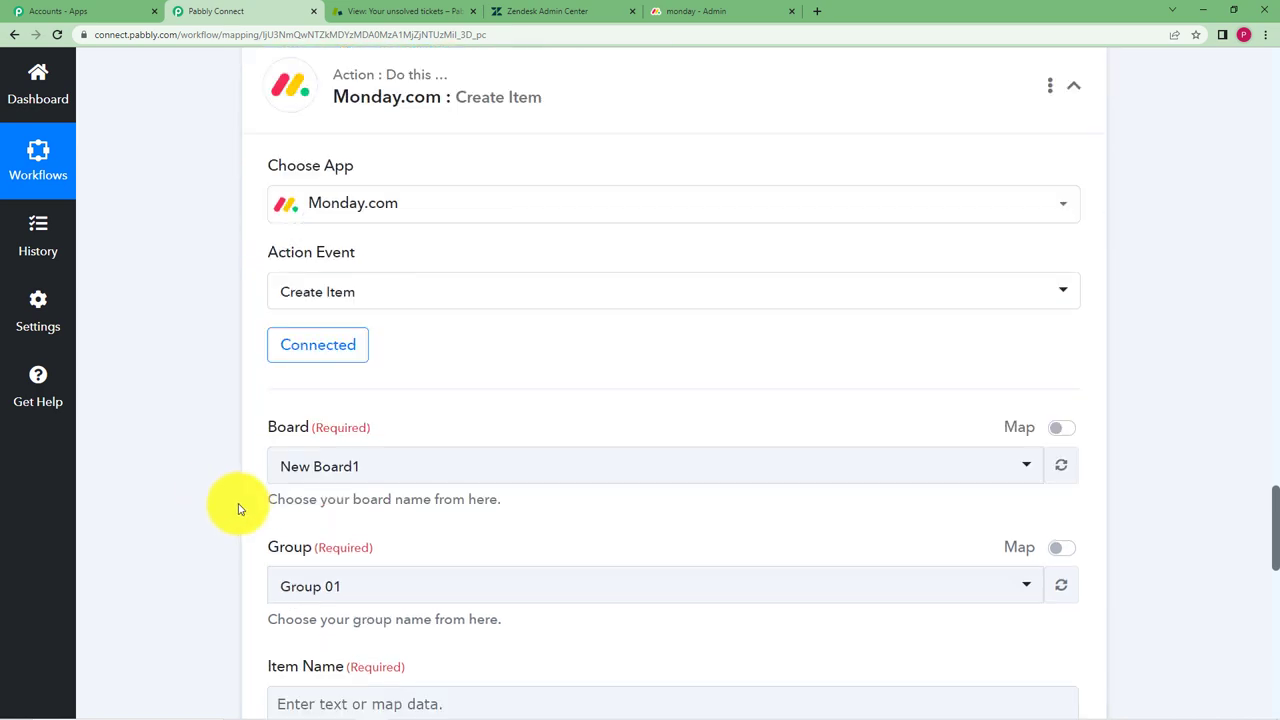
scroll(149, 531, down, 2)
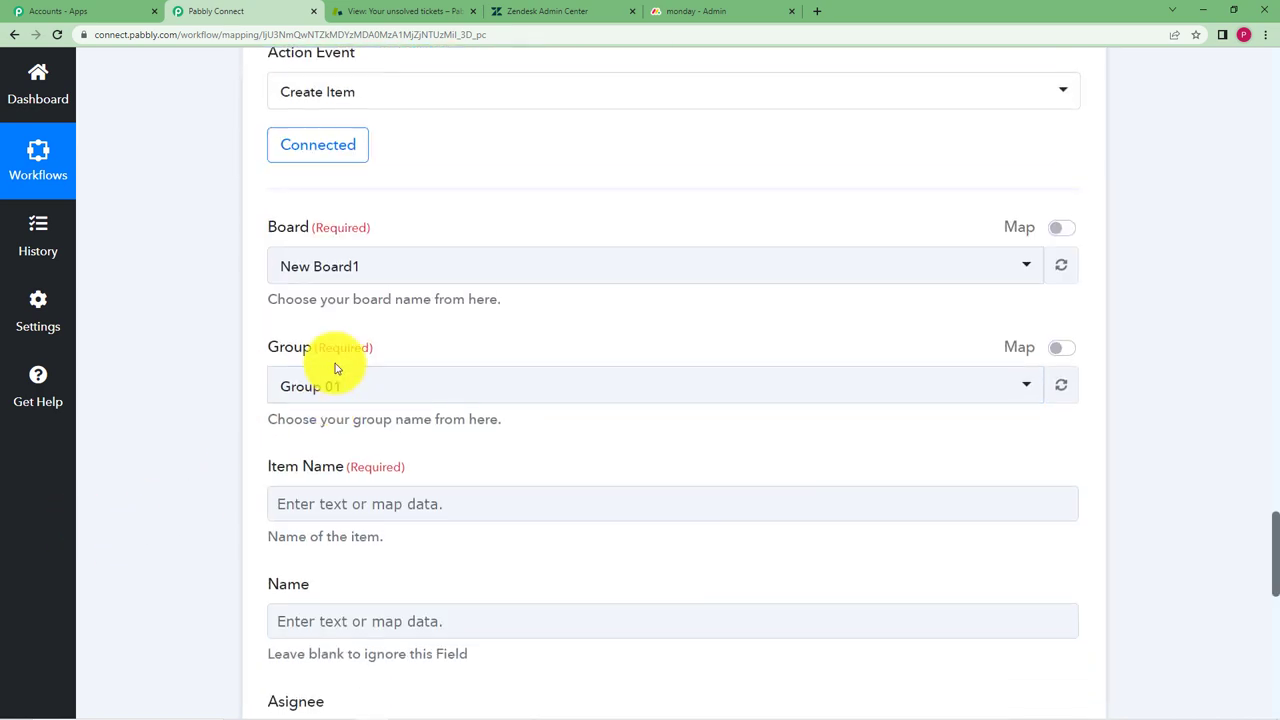
scroll(226, 489, down, 2)
click(663, 7)
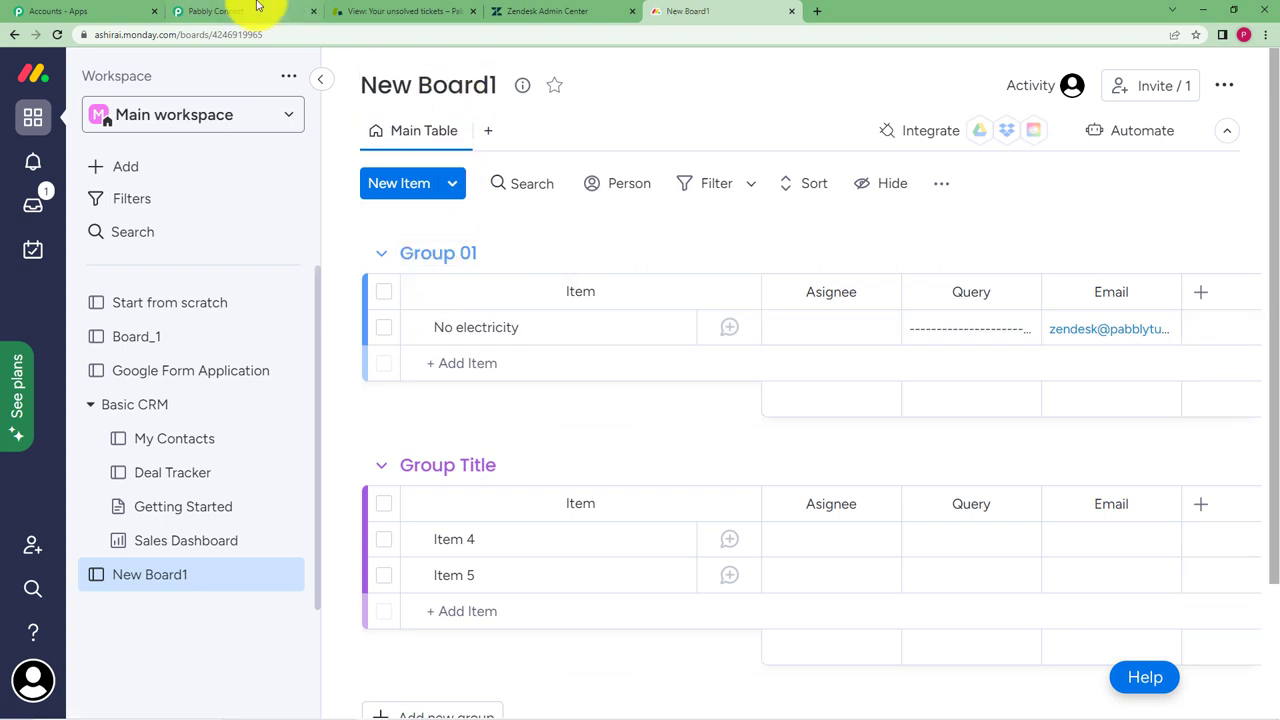
click(255, 10)
Map the Zendesk ticket title into the Item Name field
click(299, 302)
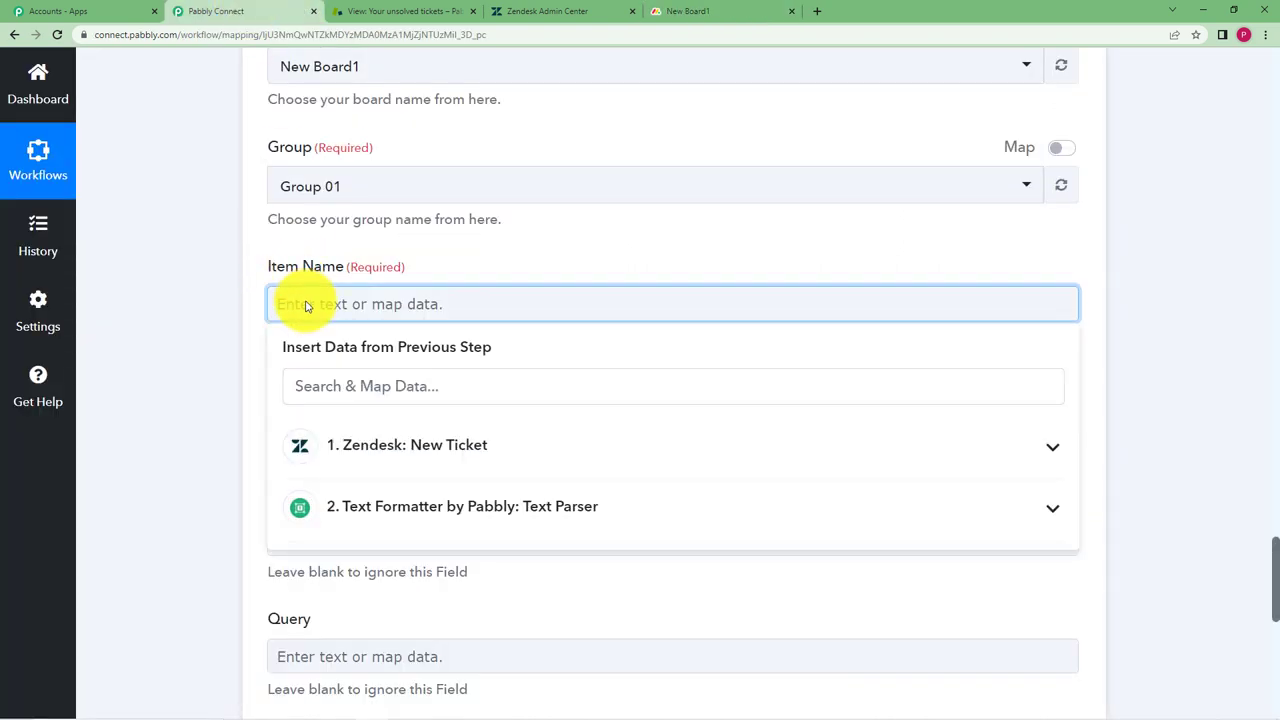
click(414, 446)
scroll(226, 535, down, 1)
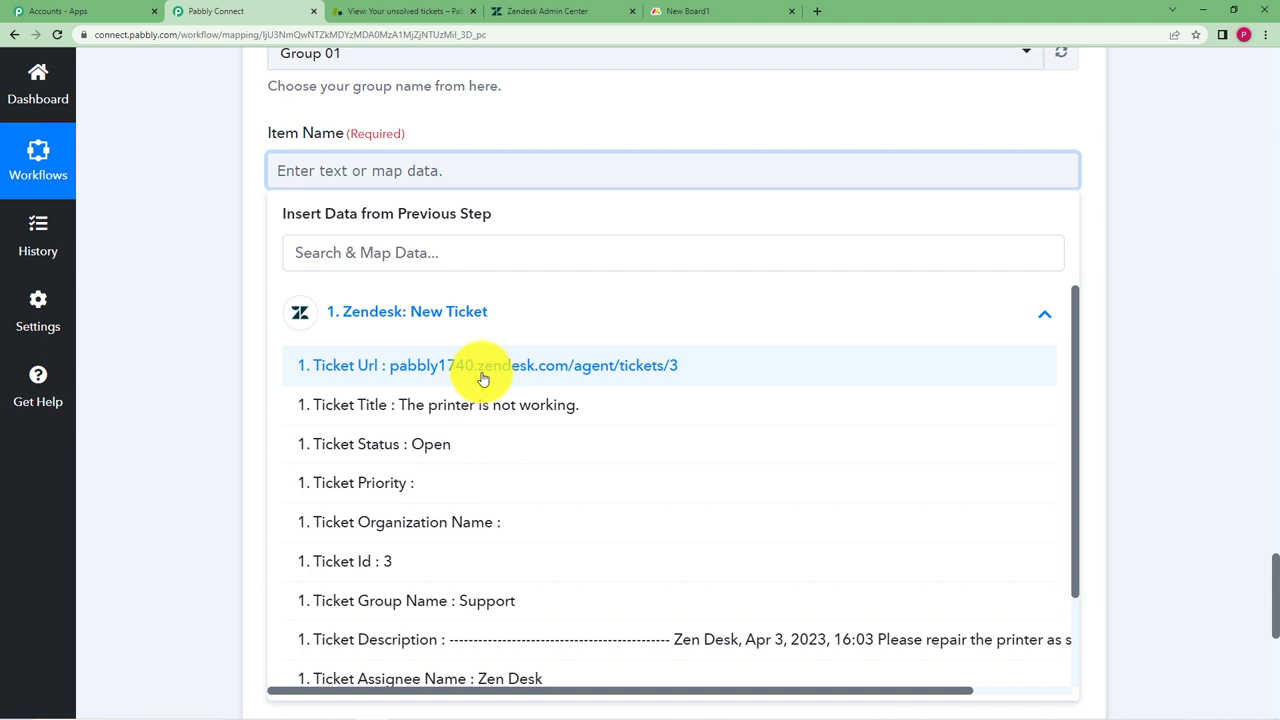
scroll(533, 497, down, 1)
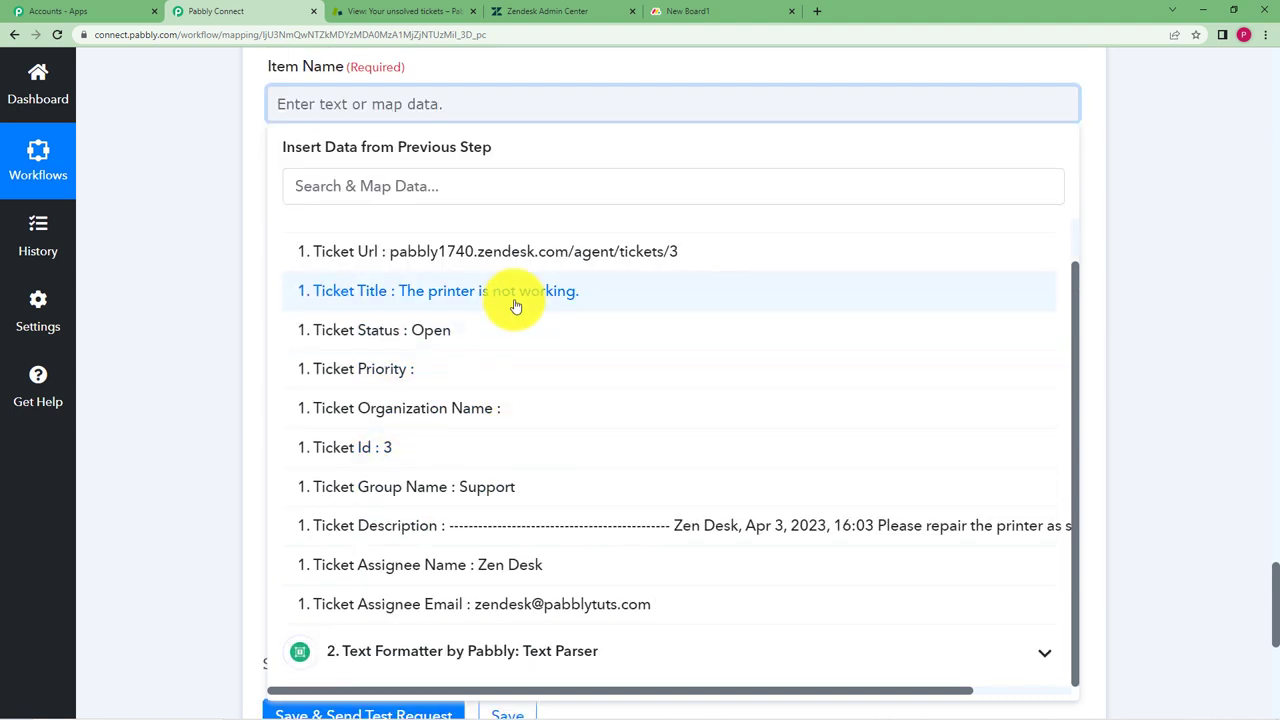
click(515, 305)
click(191, 271)
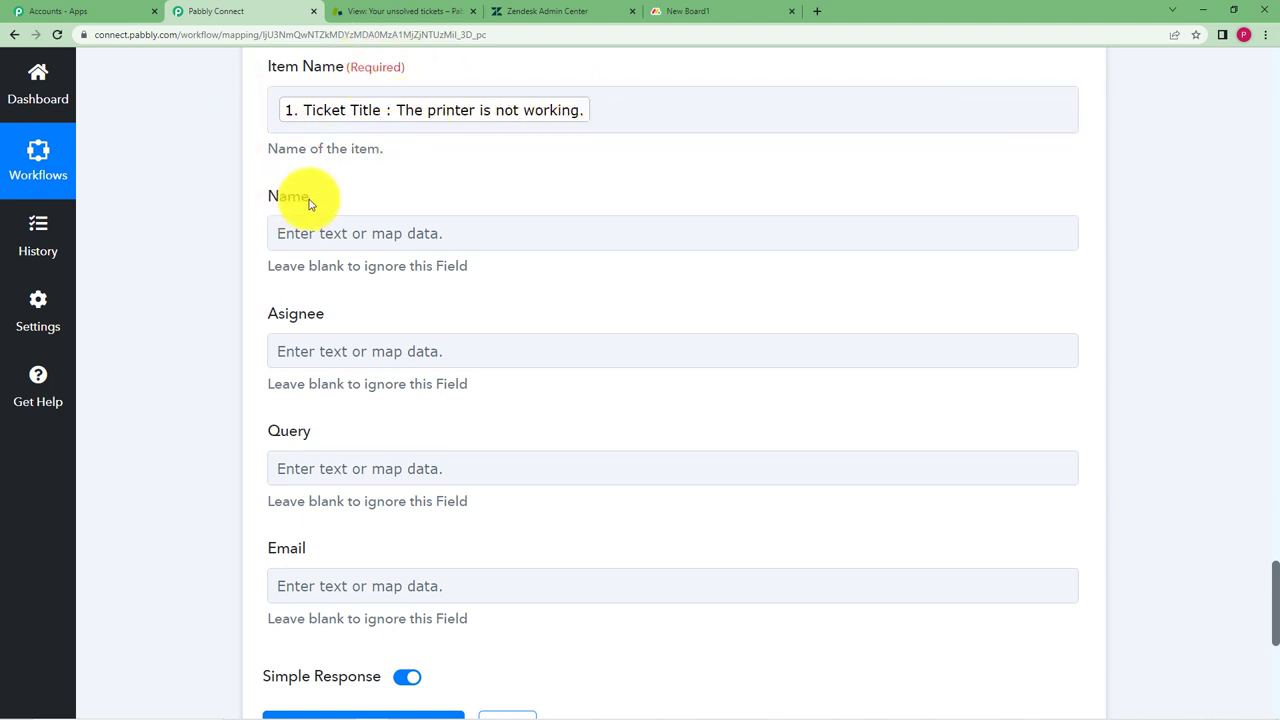
drag(309, 204, 239, 214)
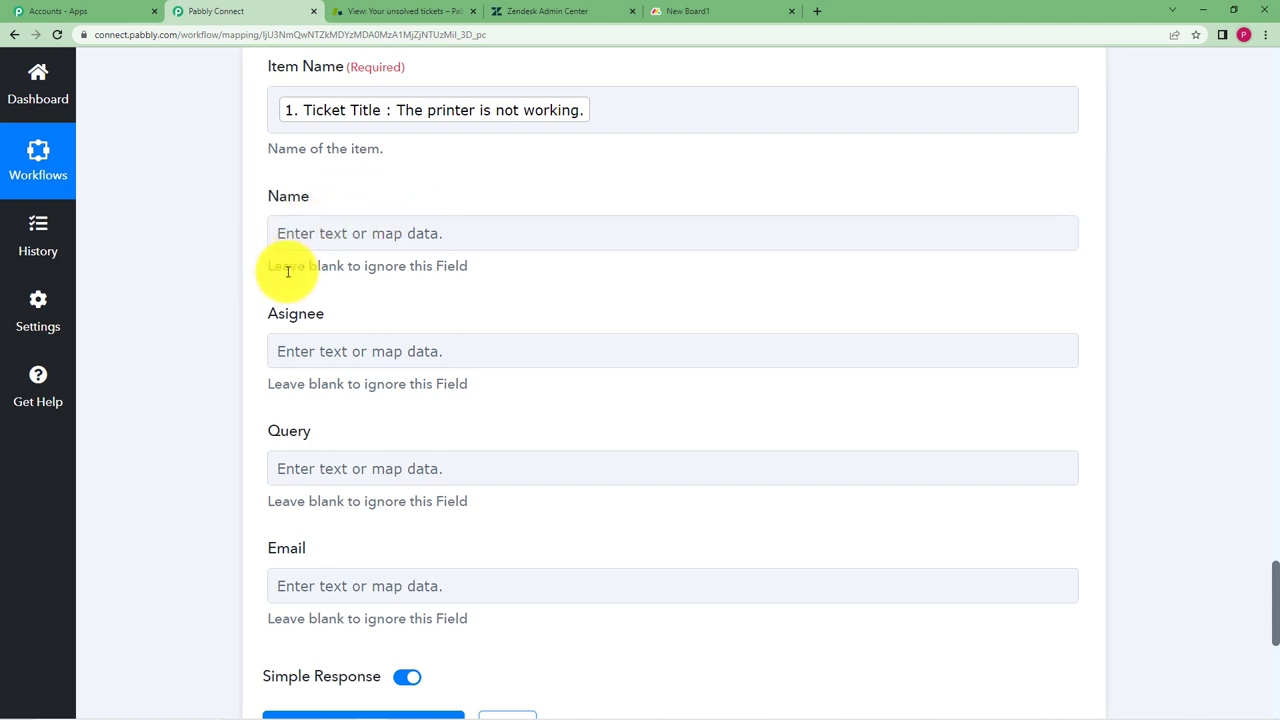
Map the Zendesk Ticket Assignee Name into the Asignee field
click(371, 349)
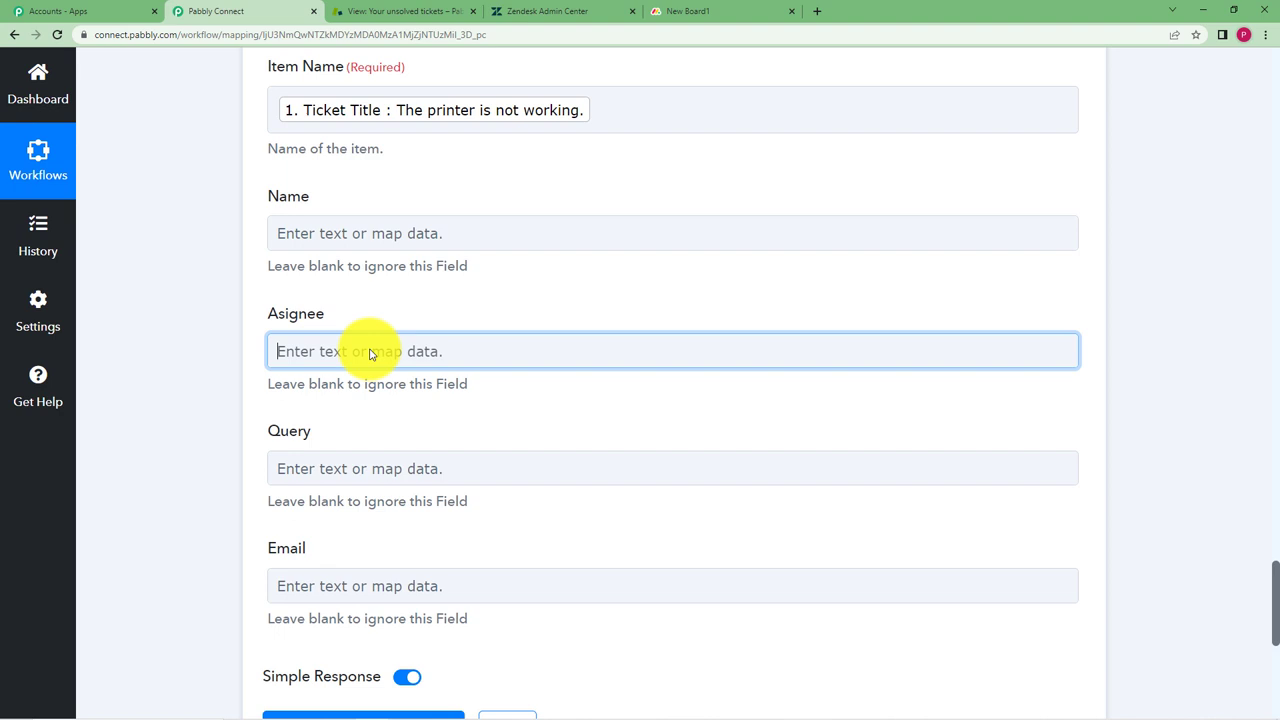
click(471, 494)
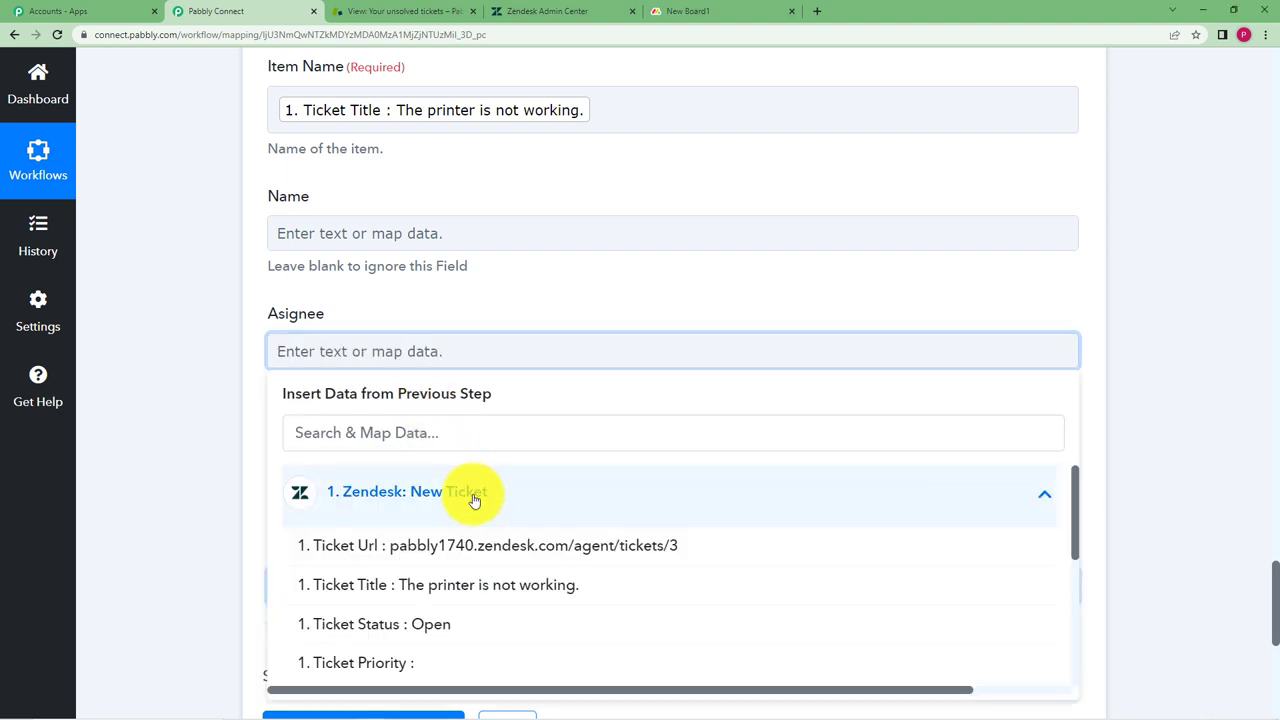
scroll(271, 491, down, 3)
click(509, 663)
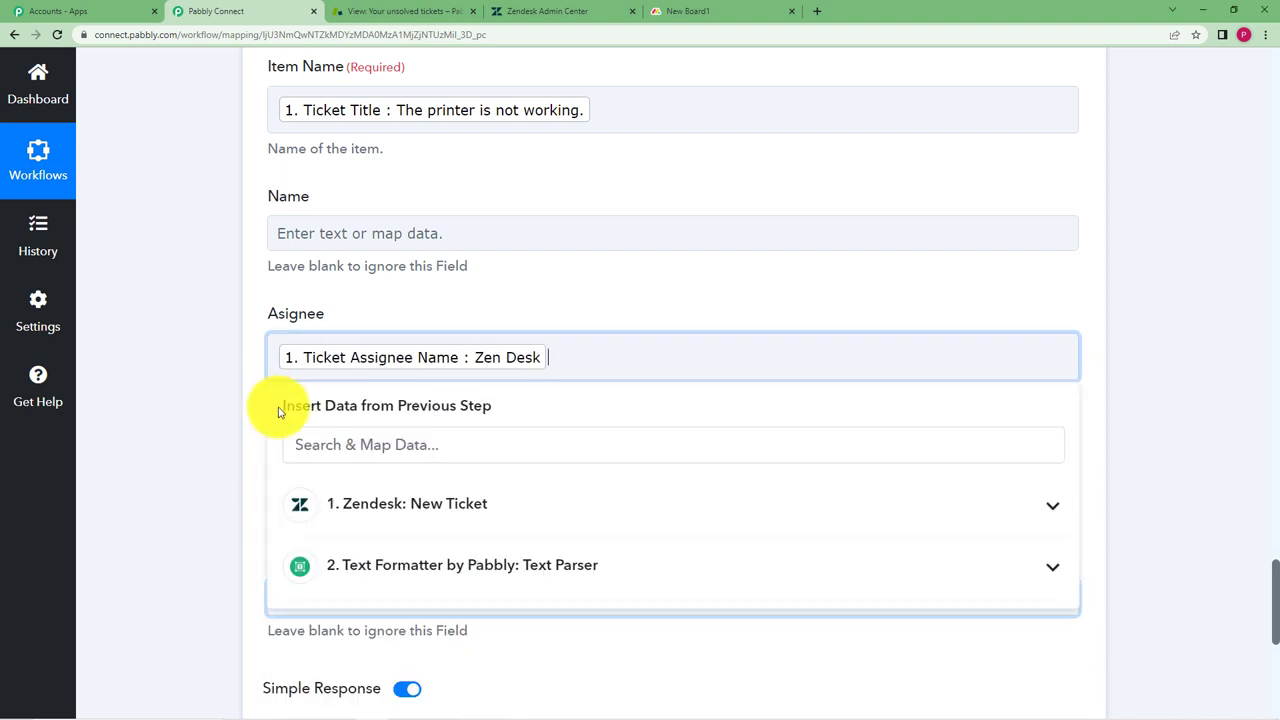
click(205, 380)
Map the Text Parser Result into Query and the Ticket Assignee Email into Email
scroll(249, 377, down, 2)
click(343, 347)
click(390, 555)
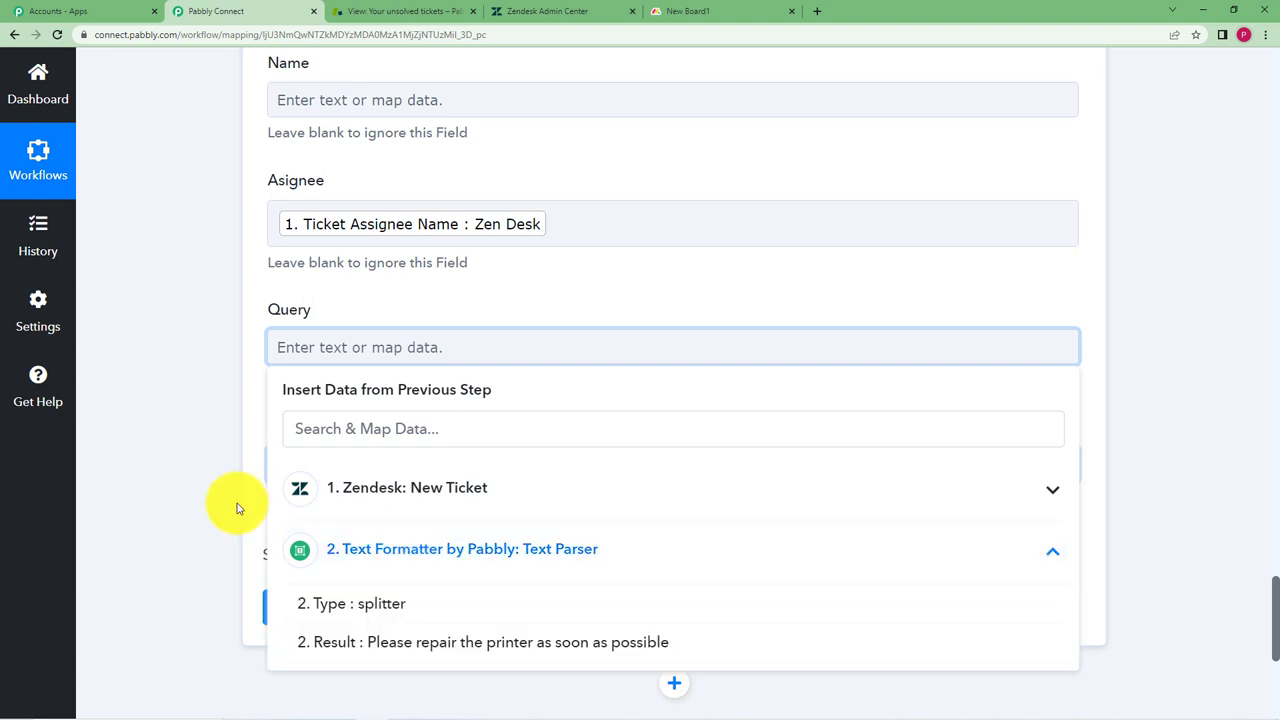
scroll(389, 494, down, 3)
click(414, 440)
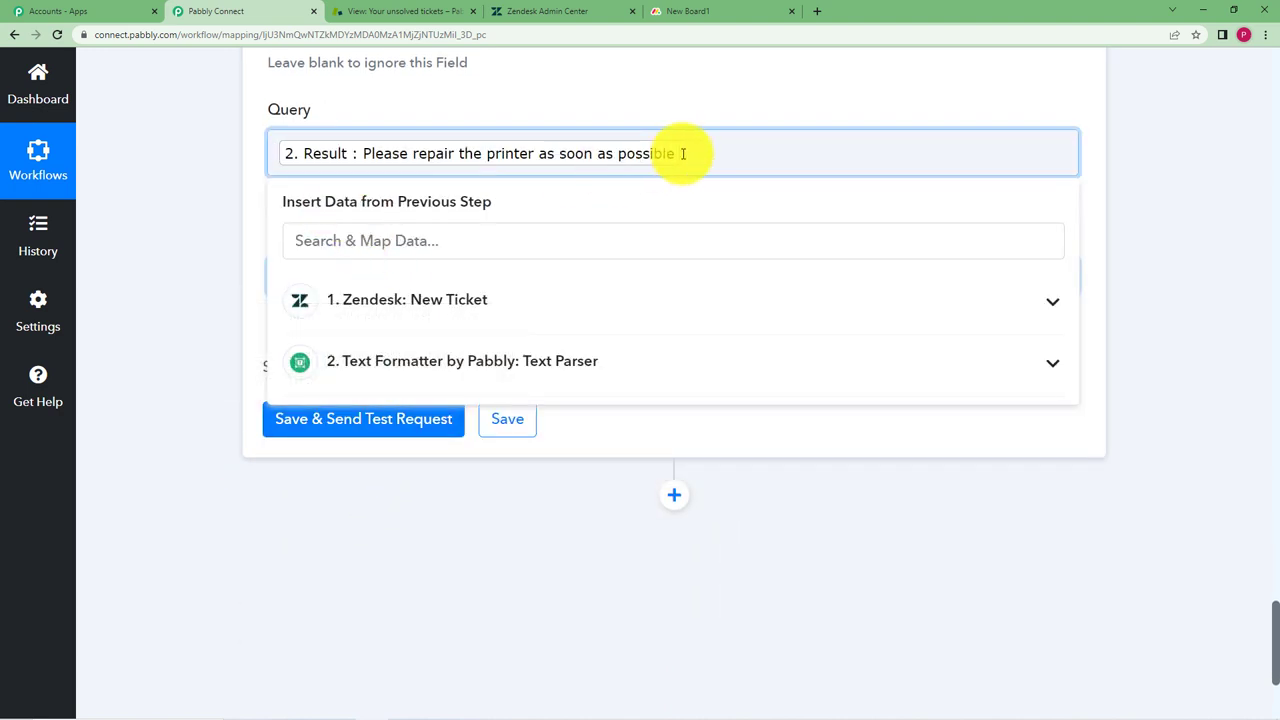
click(329, 286)
click(400, 417)
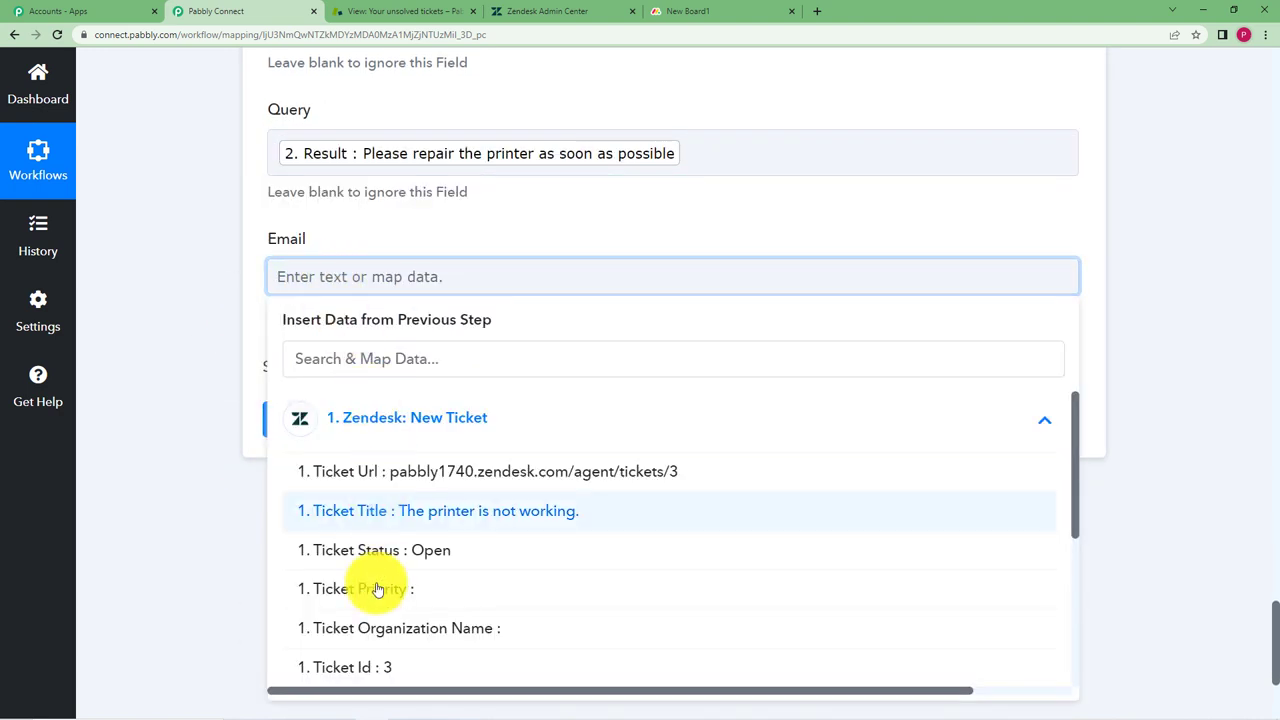
scroll(405, 600, down, 3)
click(514, 529)
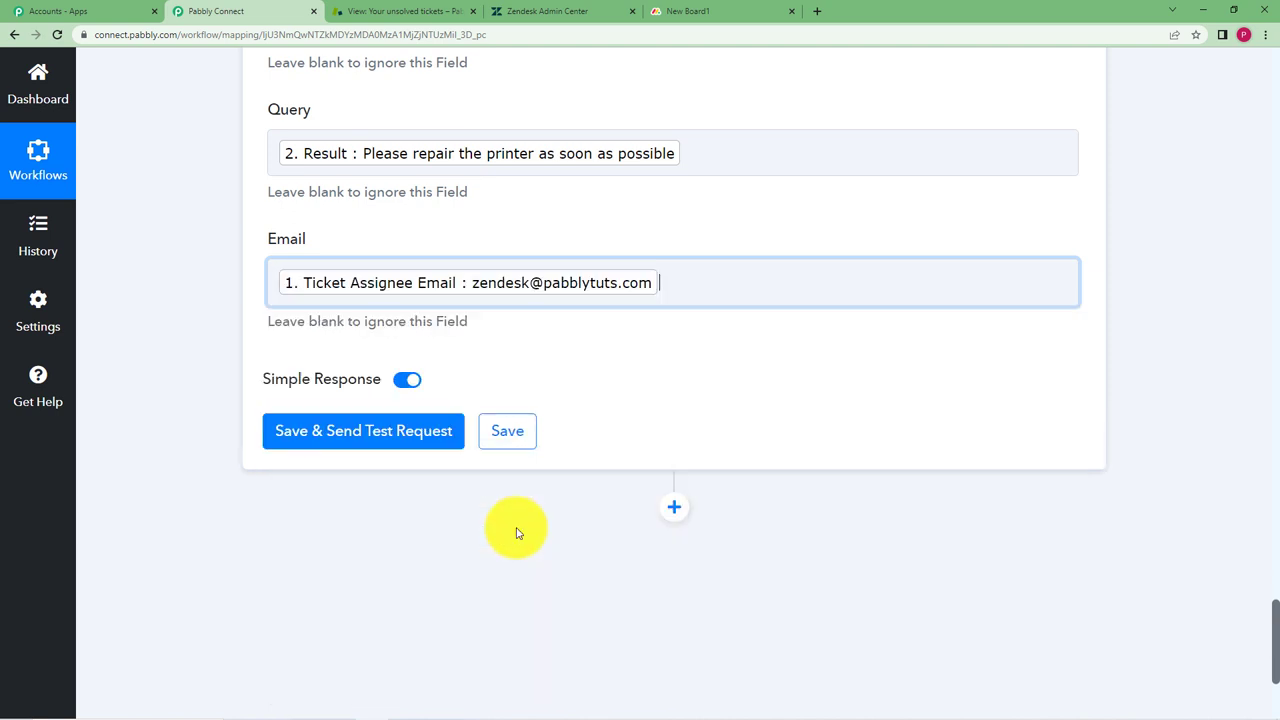
click(172, 381)
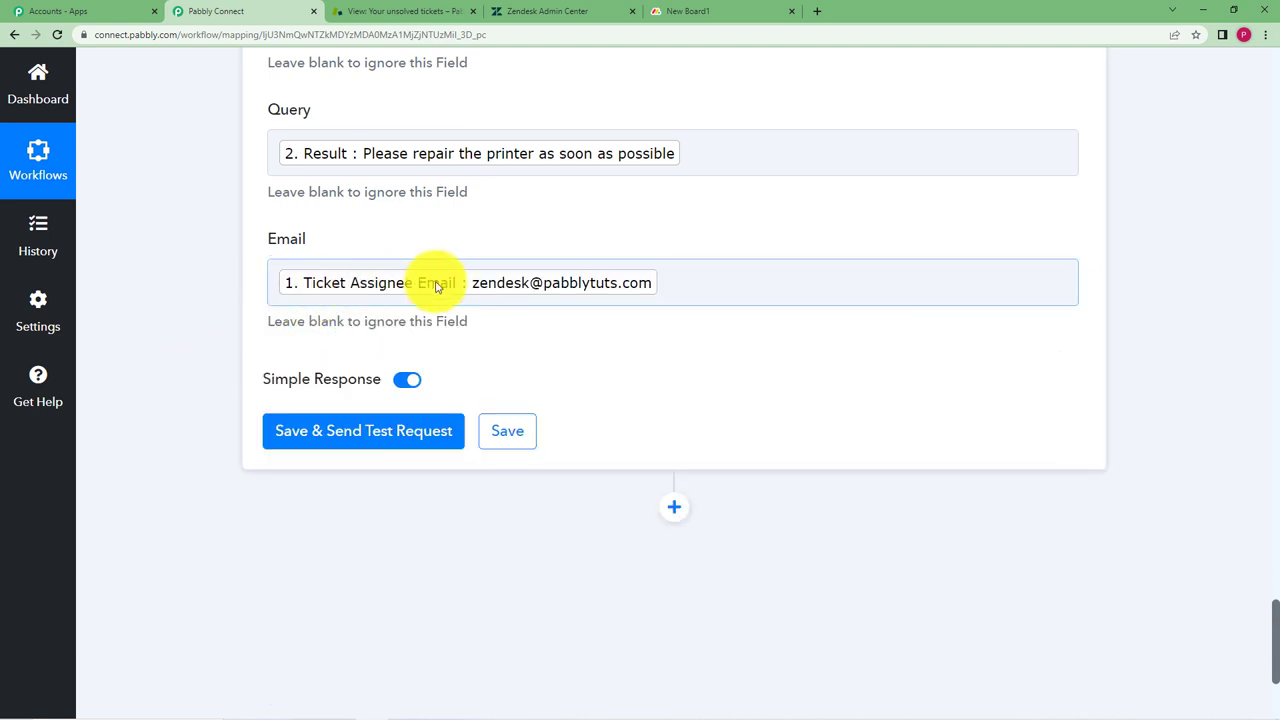
Test the Create Item step, check the returned item id, save it, and view New Board1
click(298, 440)
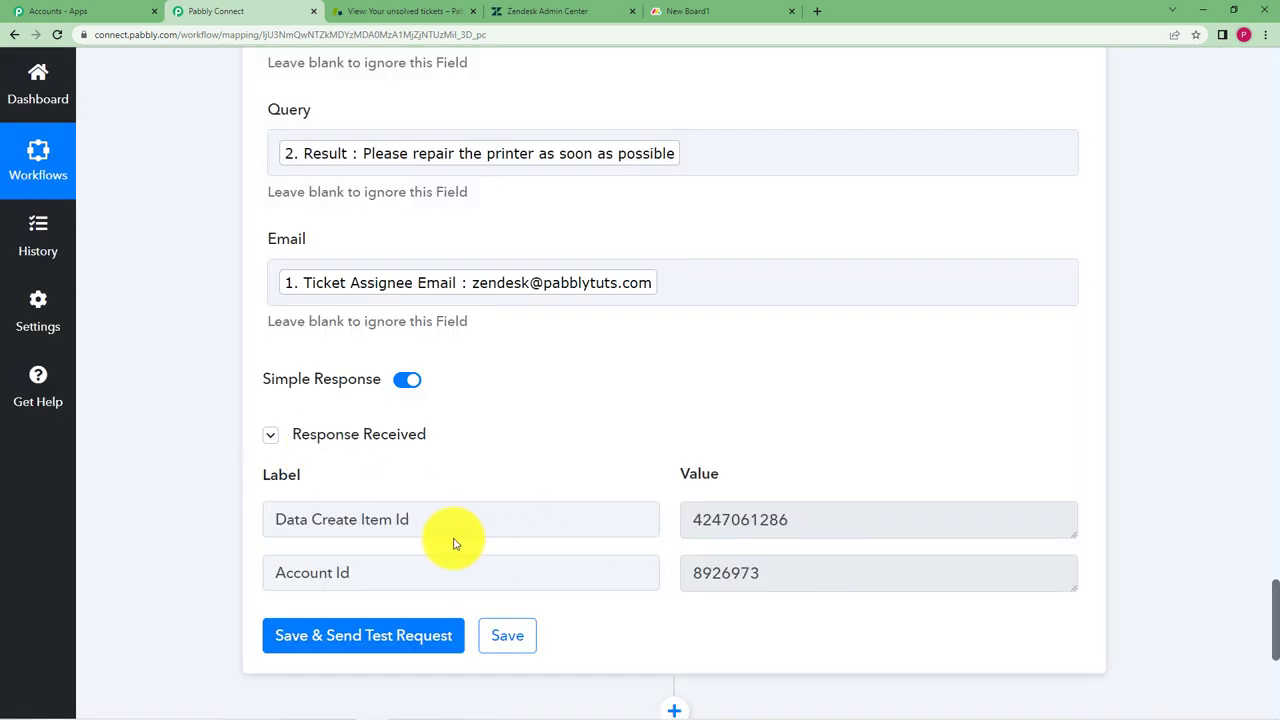
drag(457, 534, 214, 528)
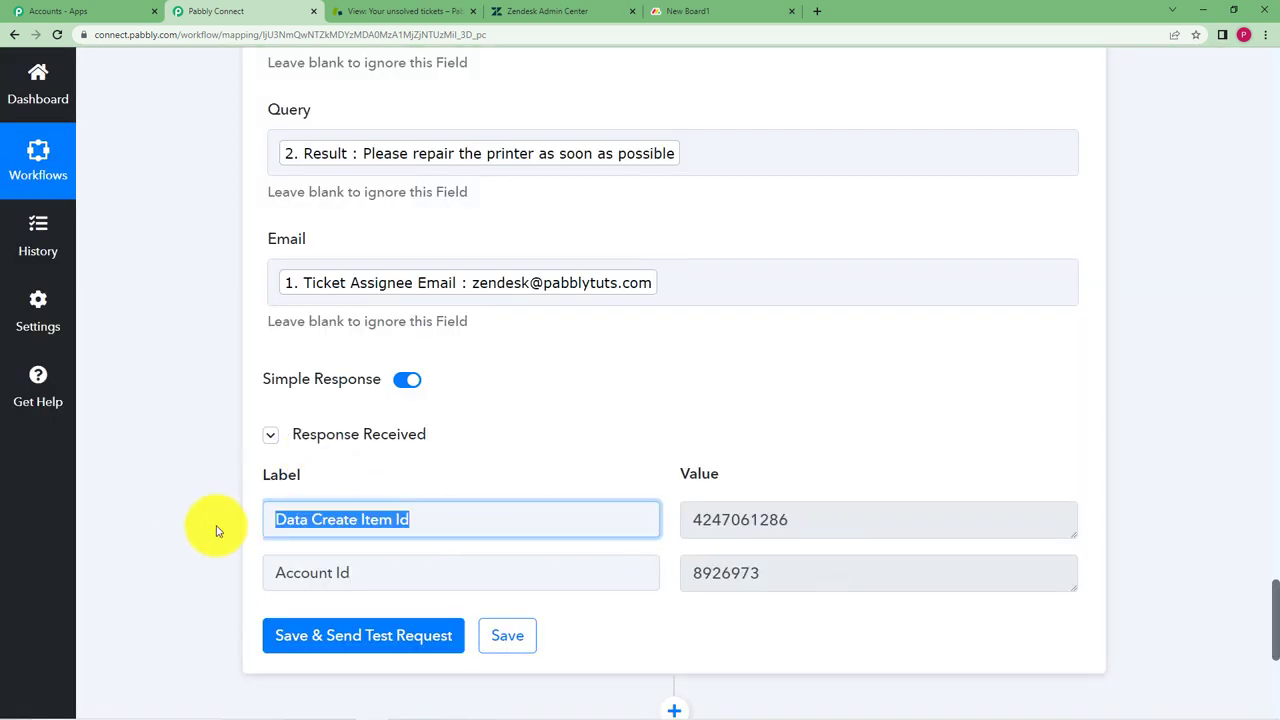
drag(813, 524, 665, 557)
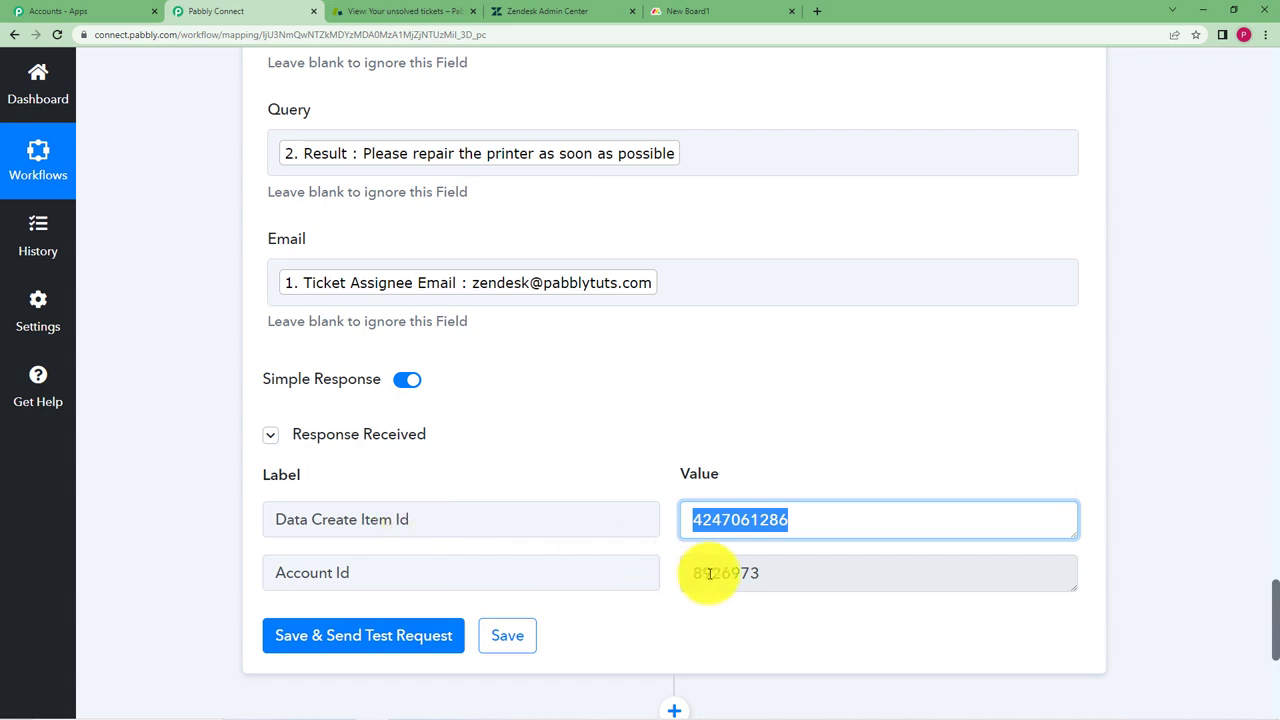
click(506, 638)
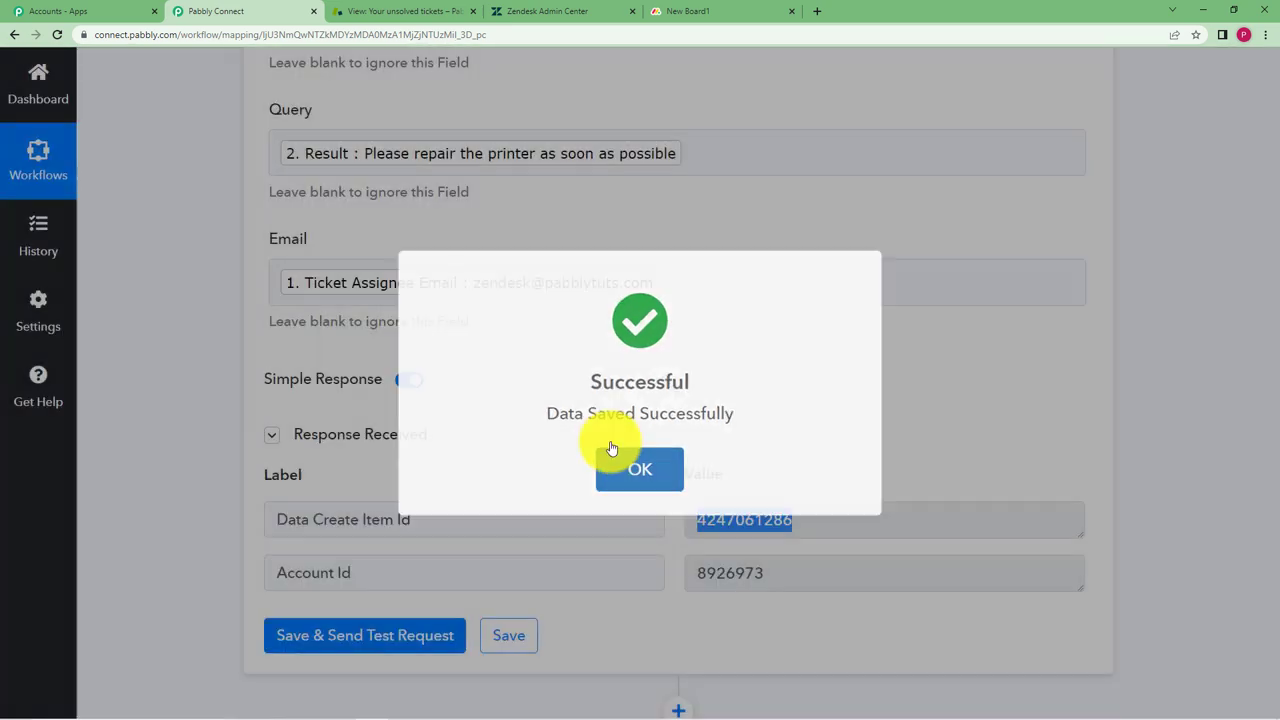
click(612, 448)
click(680, 11)
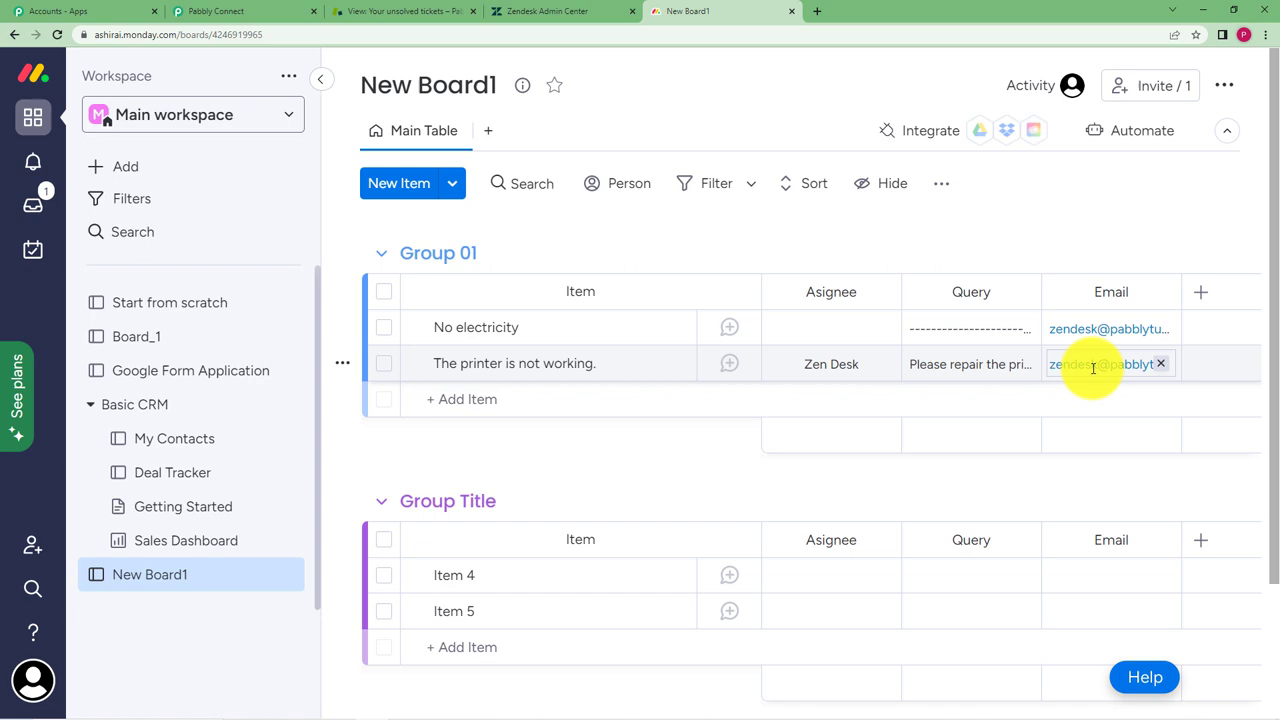
Collapse the monday.com Create Item and Text Parser step cards
click(215, 11)
scroll(182, 322, up, 6)
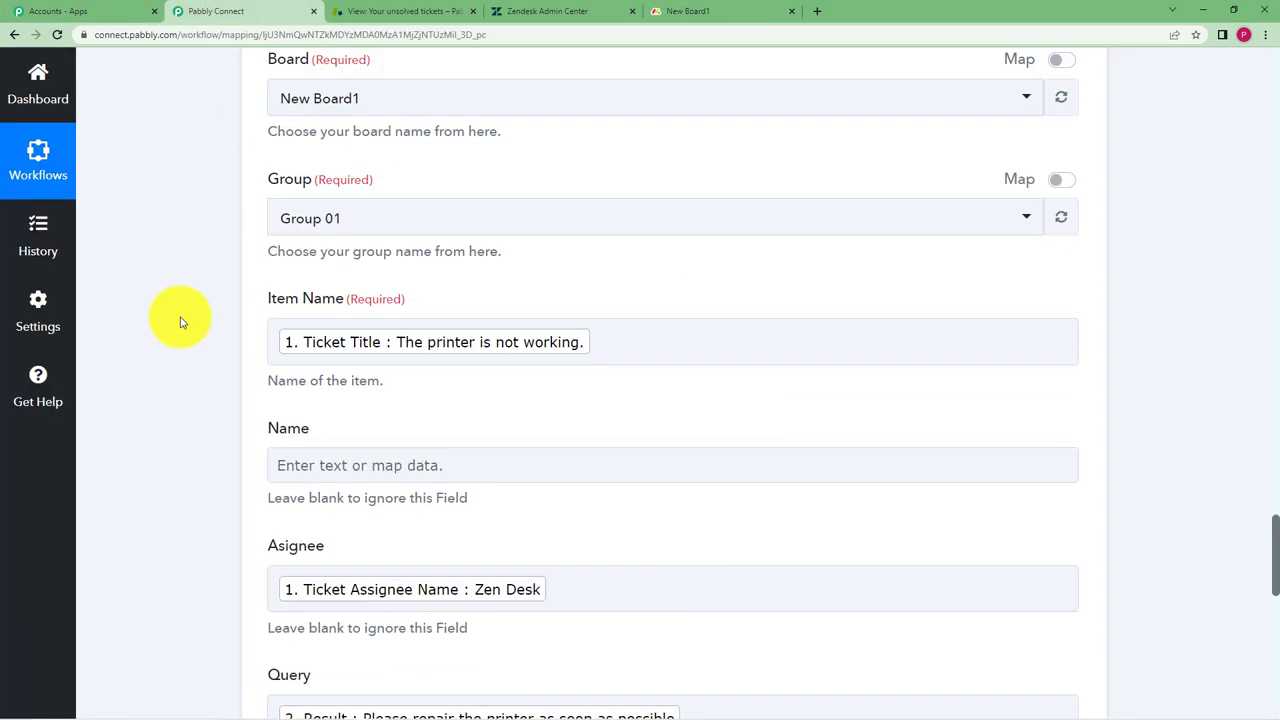
scroll(182, 322, up, 6)
click(614, 366)
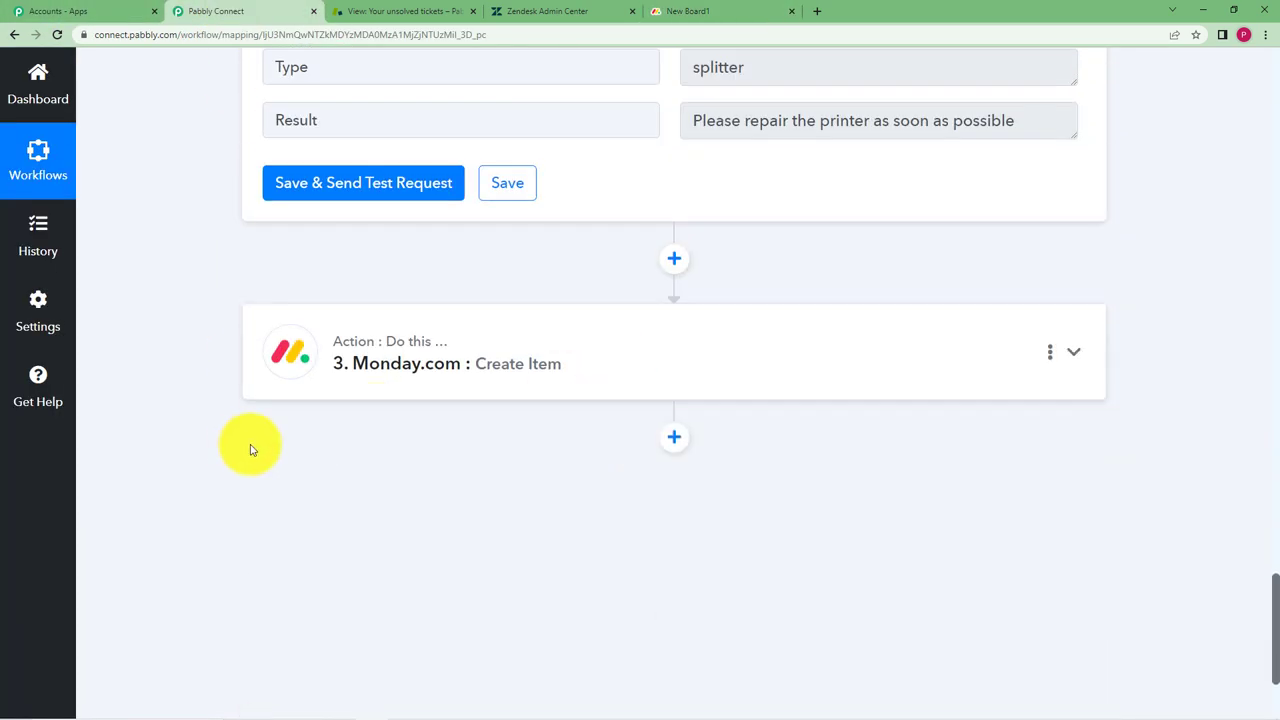
scroll(229, 334, up, 15)
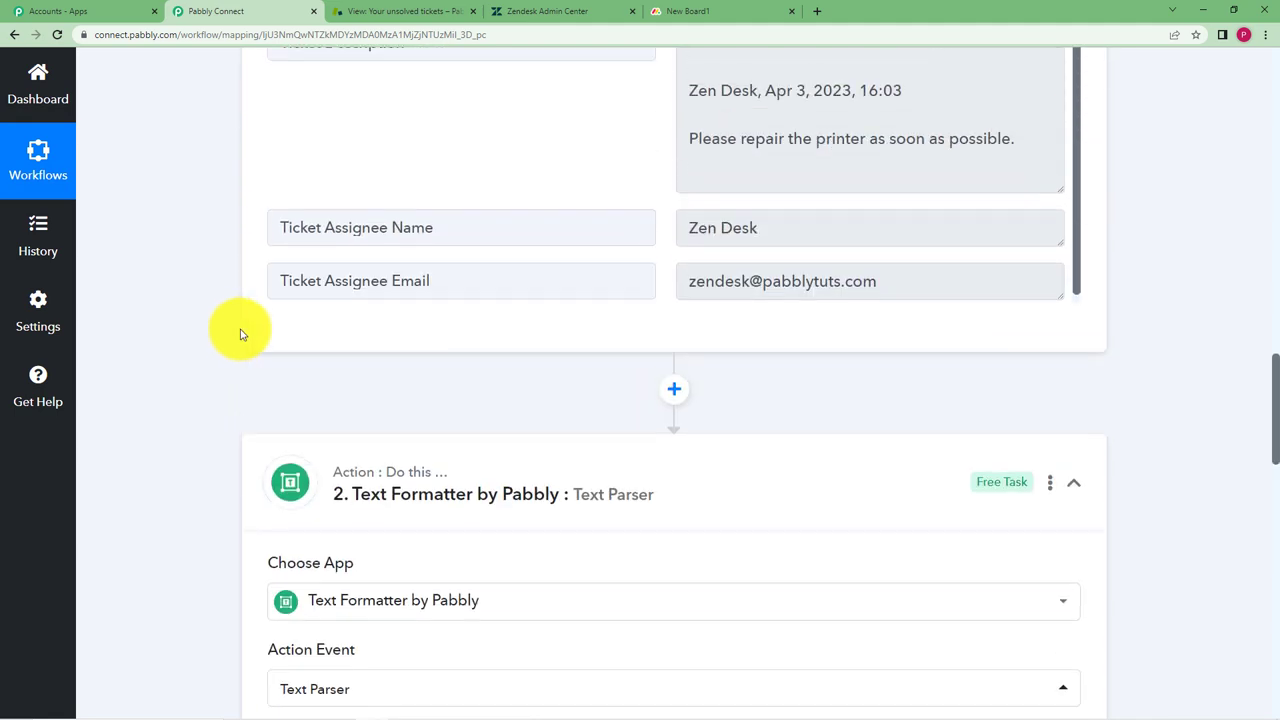
click(571, 477)
Collapse the Zendesk New Ticket trigger card
scroll(229, 449, up, 10)
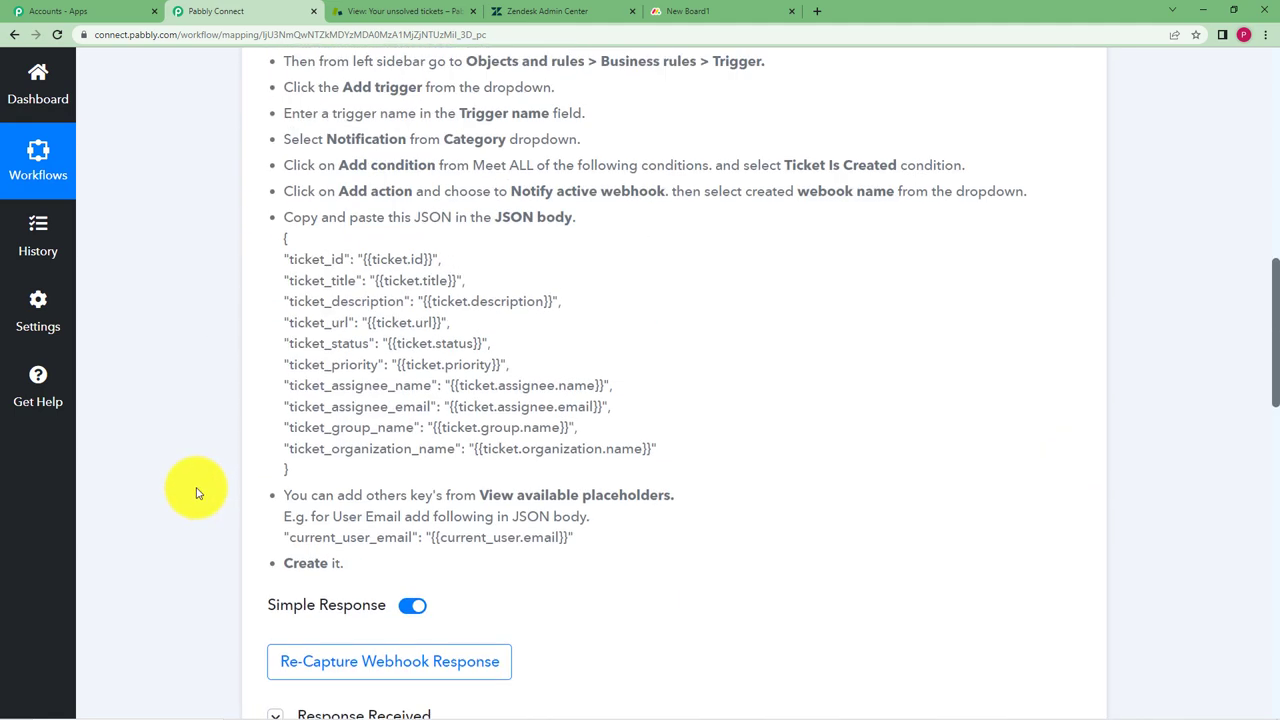
scroll(196, 492, up, 10)
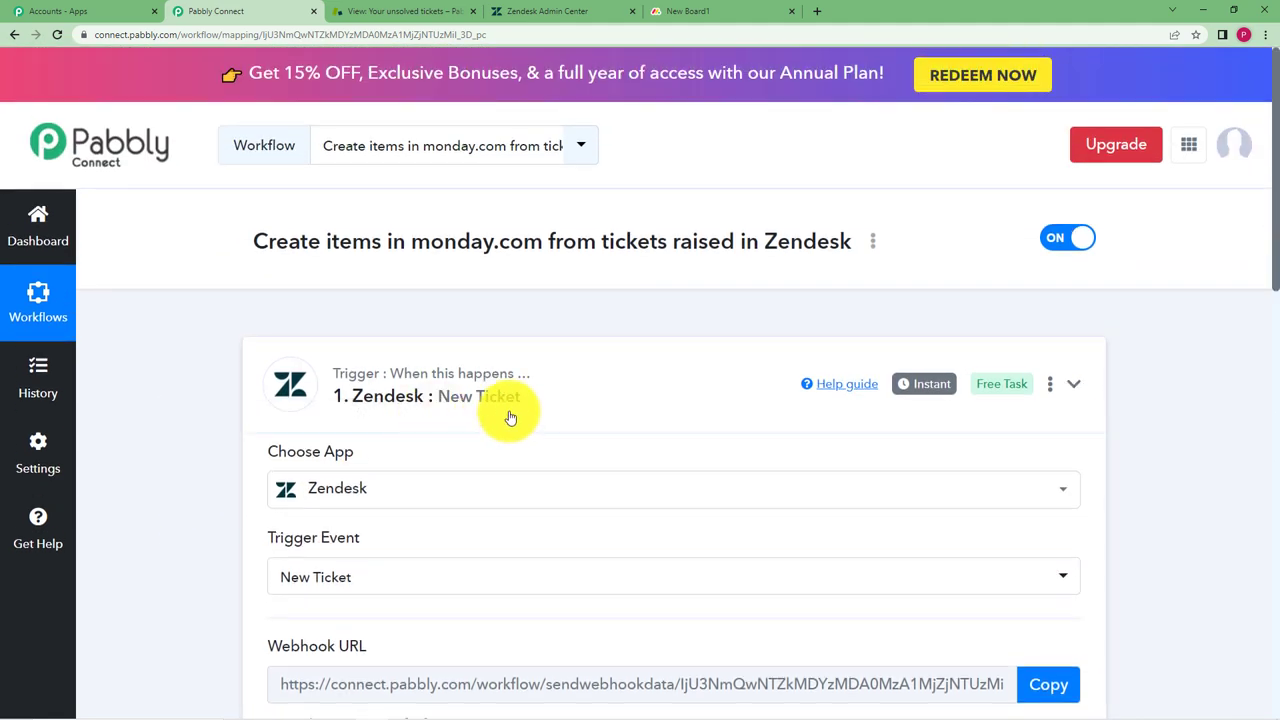
click(510, 417)
click(443, 417)
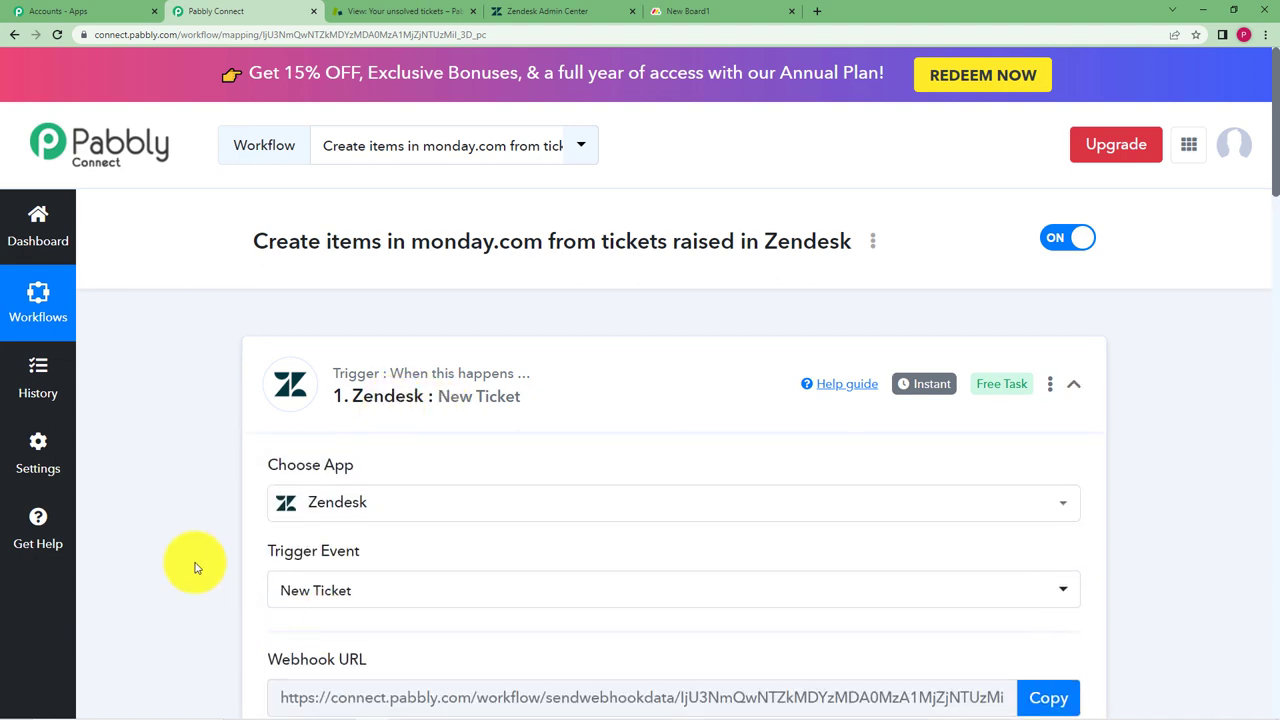
scroll(196, 568, down, 2)
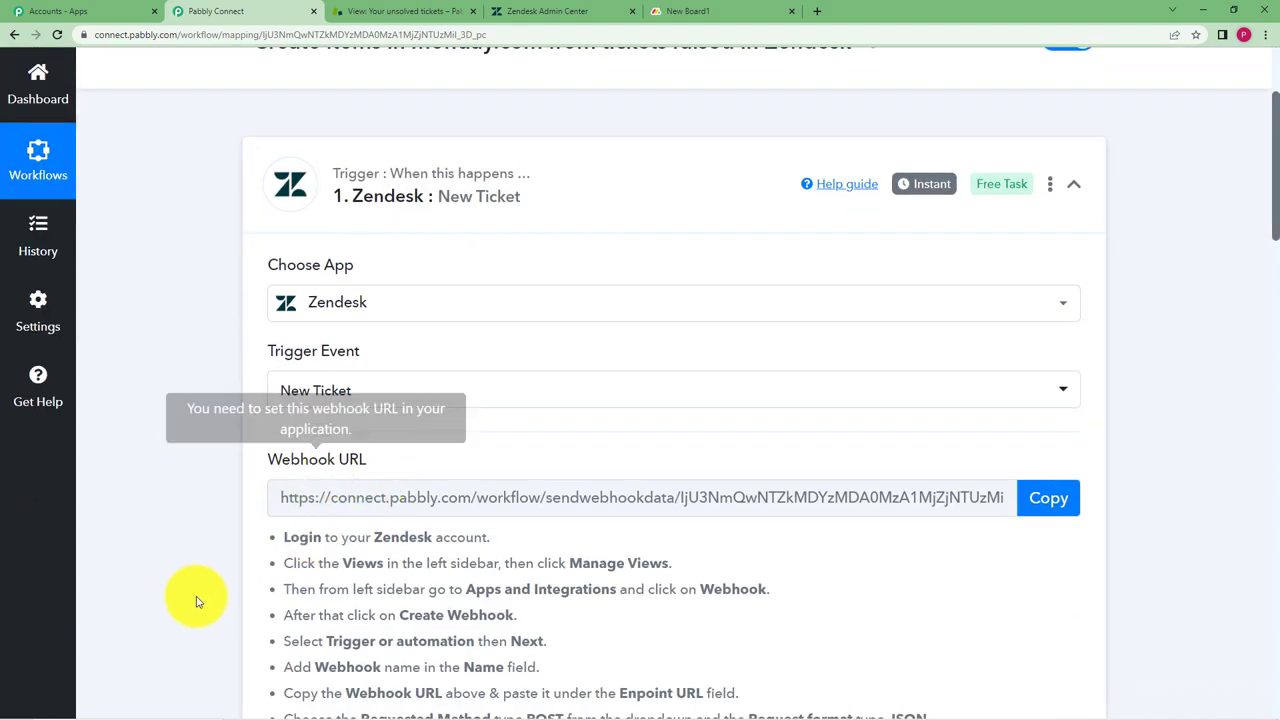
scroll(300, 500, down, 2)
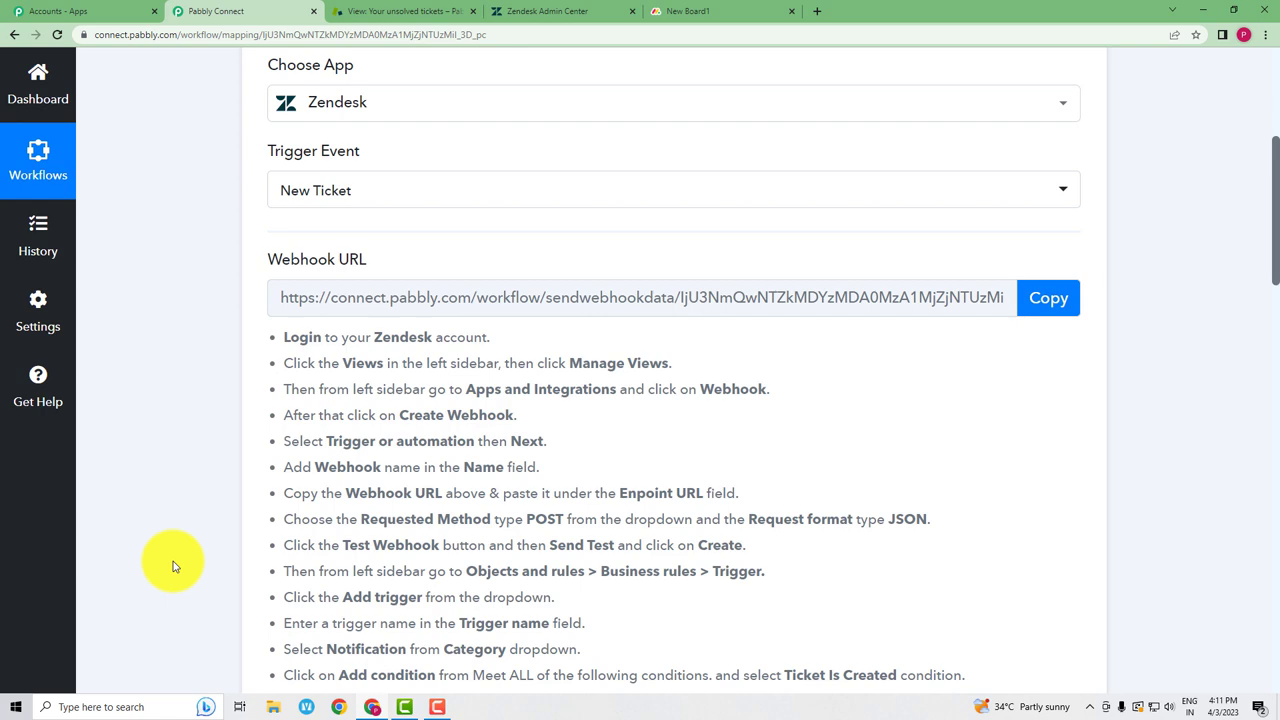
scroll(229, 563, down, 2)
scroll(243, 548, up, 1)
scroll(246, 548, up, 5)
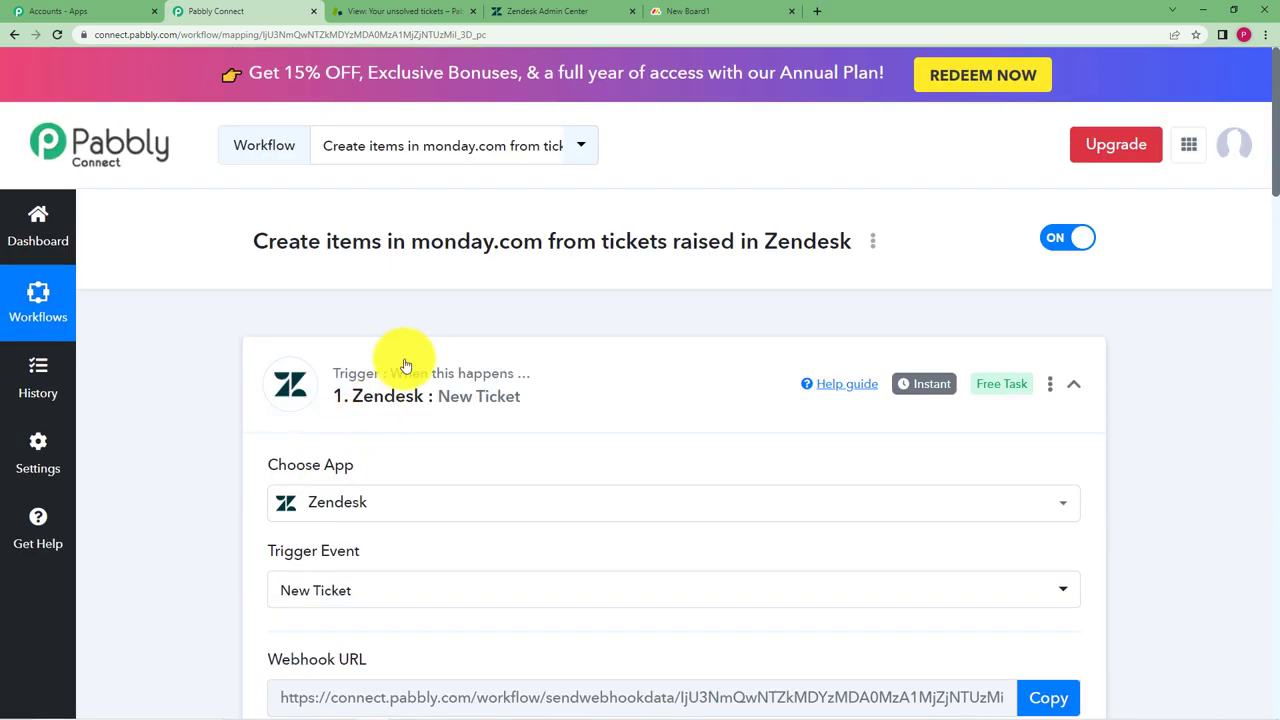
click(385, 370)
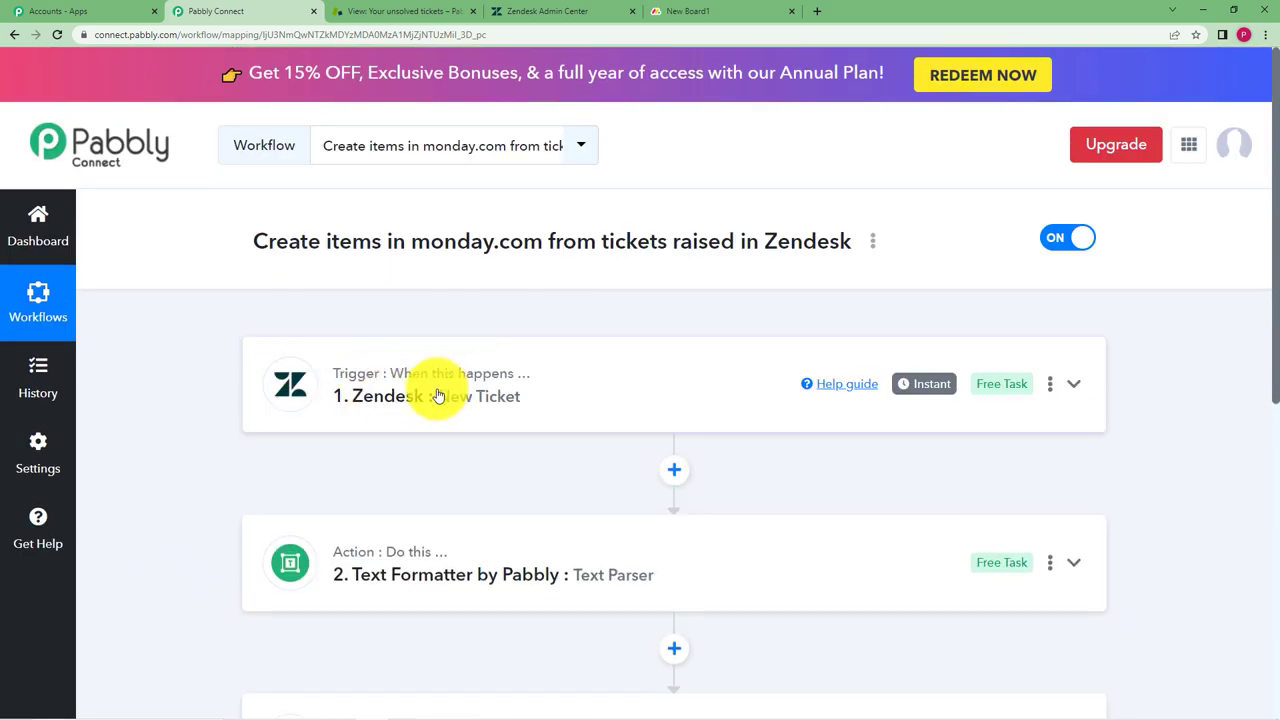
Glance at the monday.com board, then return to the finished Pabbly Connect workflow
scroll(300, 535, down, 2)
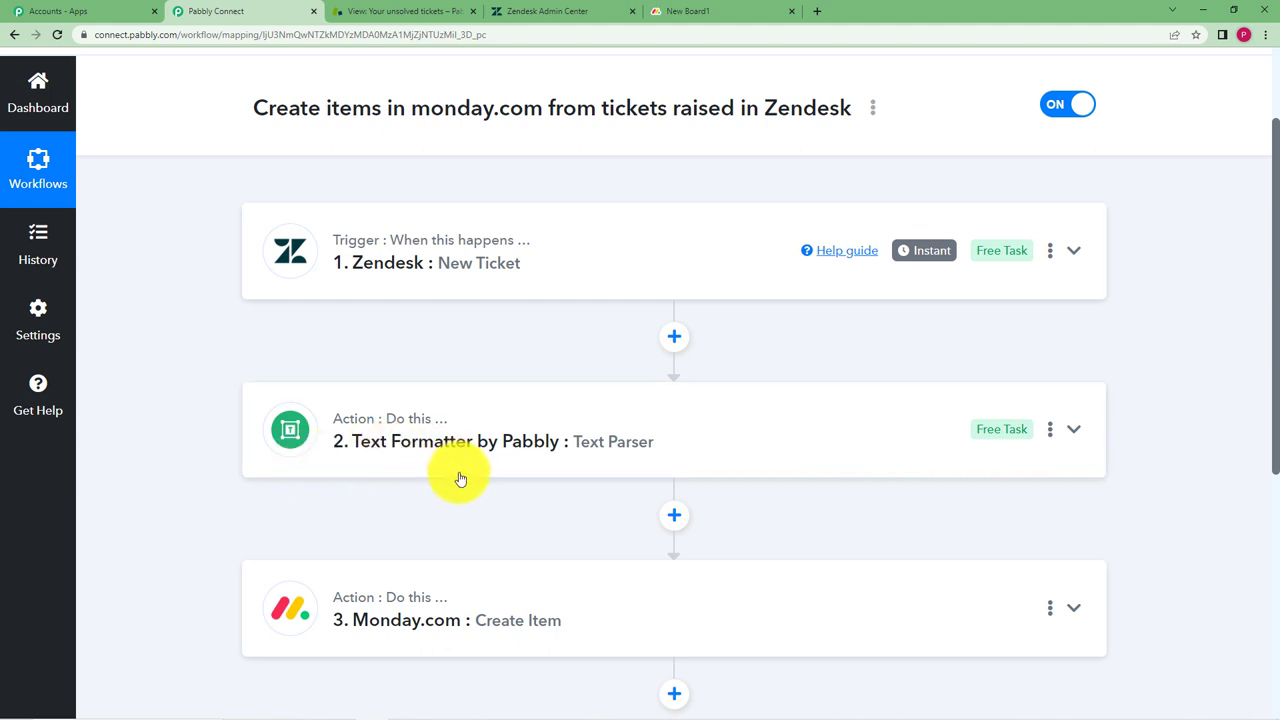
mouse_move(357, 604)
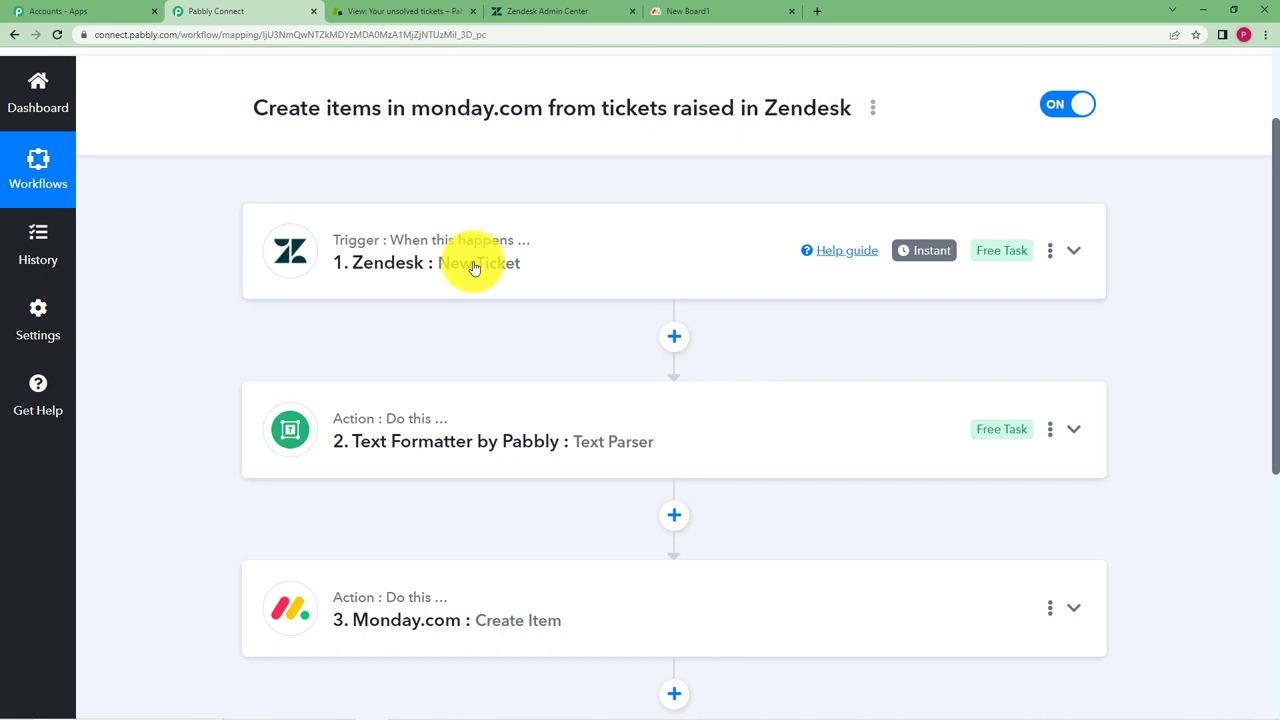
click(655, 11)
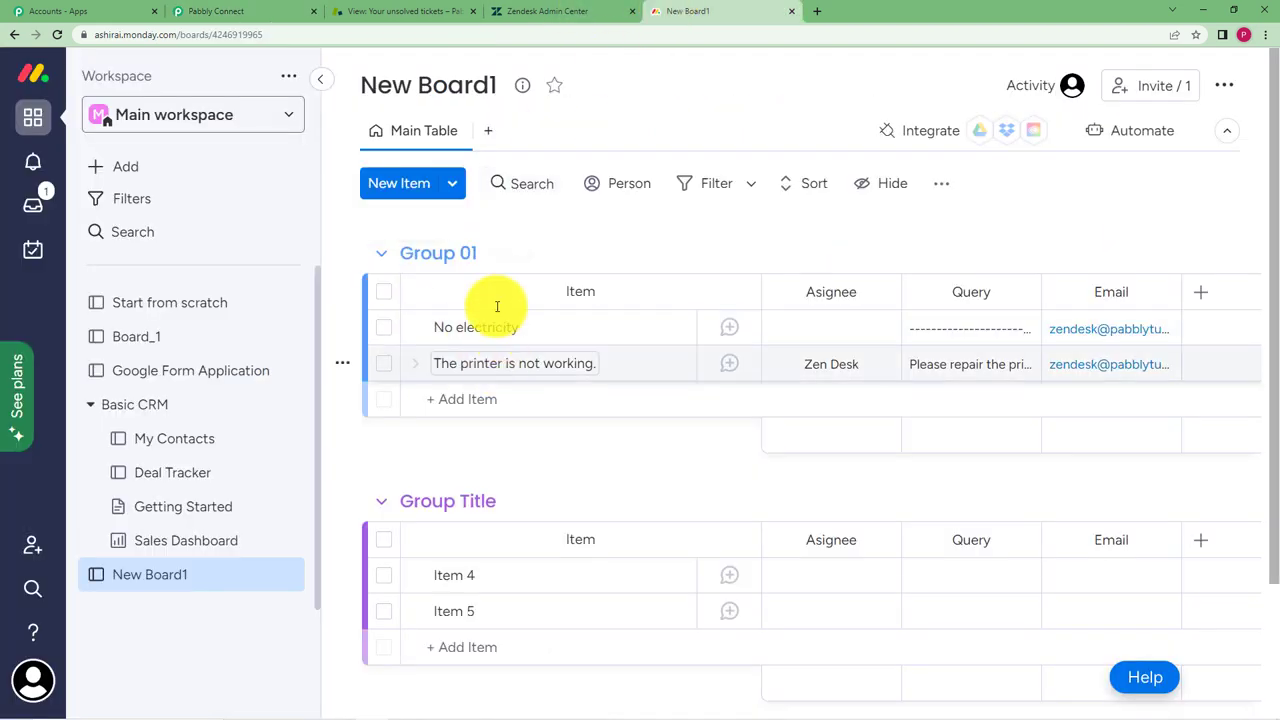
click(172, 8)
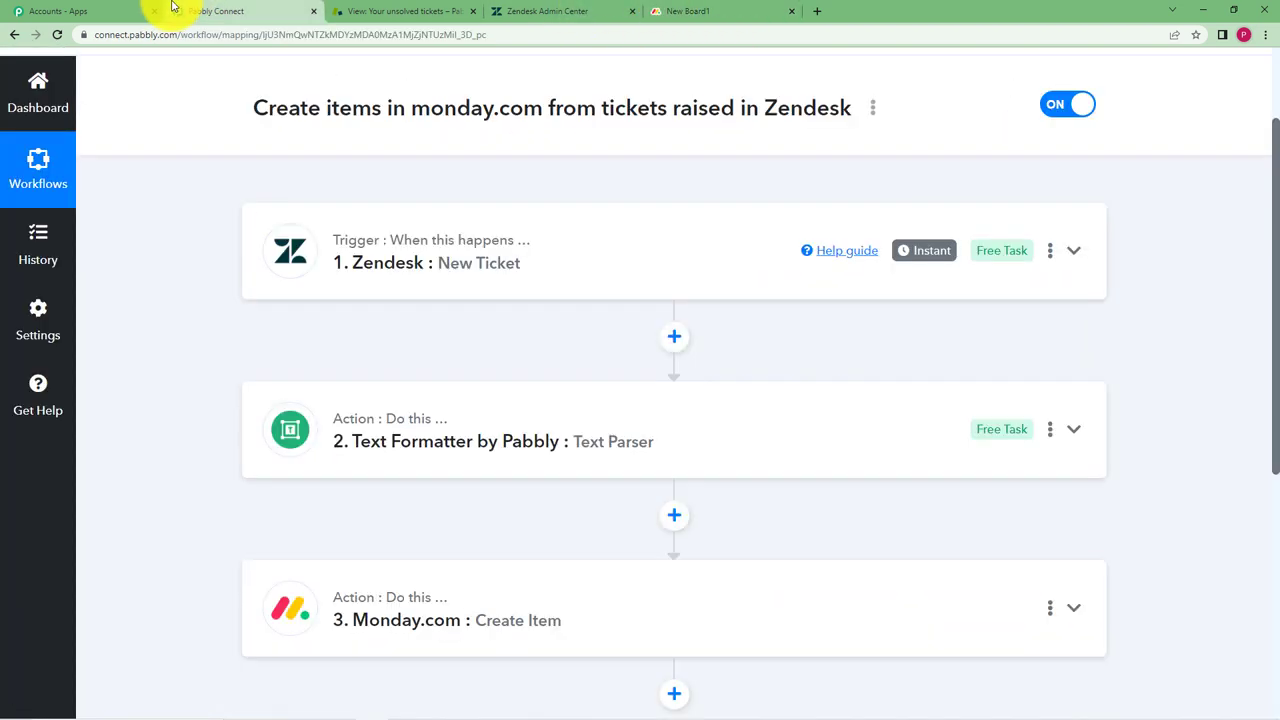